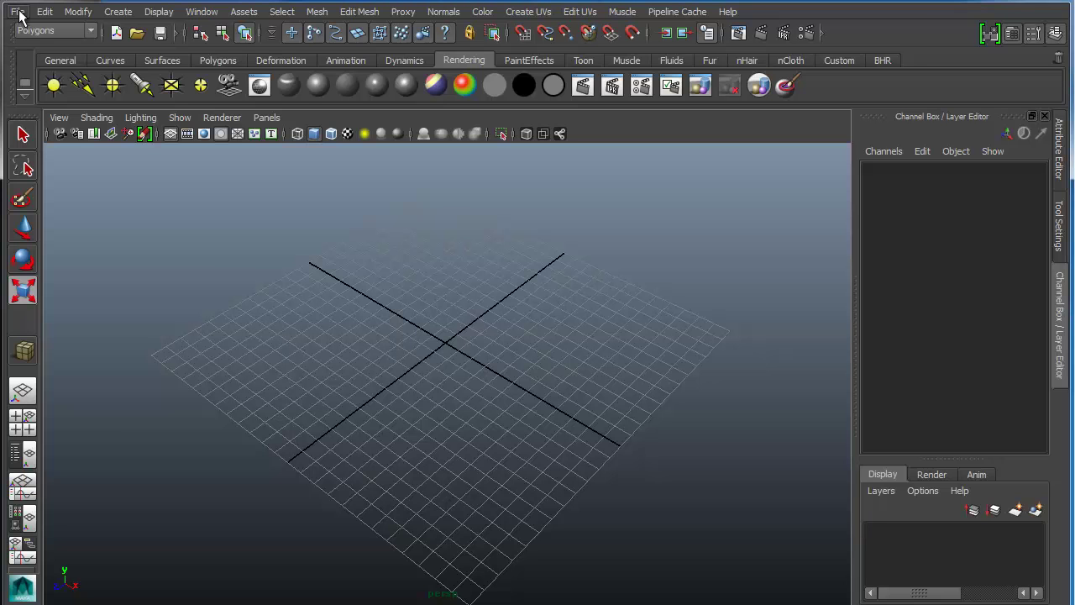
- Start setting a new project location and browse to the root of the G: drive
{"action": "left_click", "coordinate": [17, 12]}
{"action": "mouse_move", "coordinate": [34, 217]}
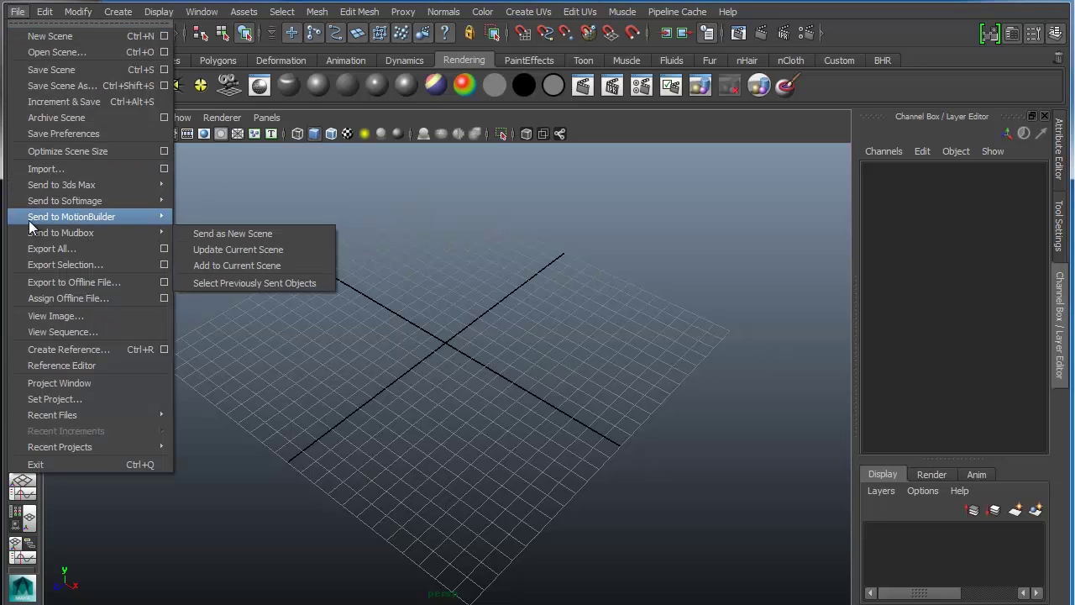
{"action": "left_click", "coordinate": [78, 398]}
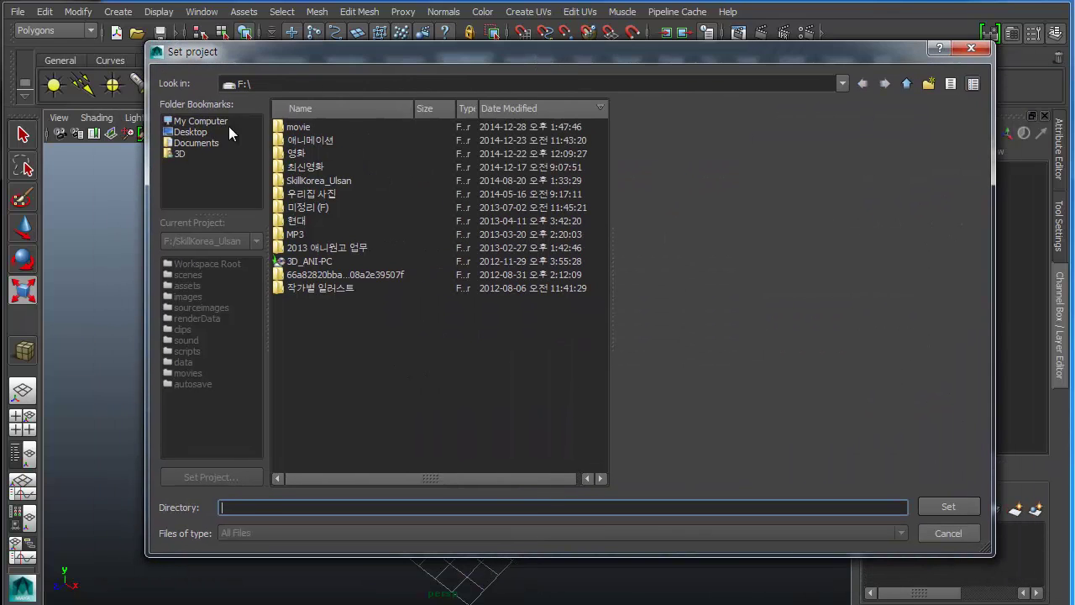
{"action": "left_click", "coordinate": [193, 123]}
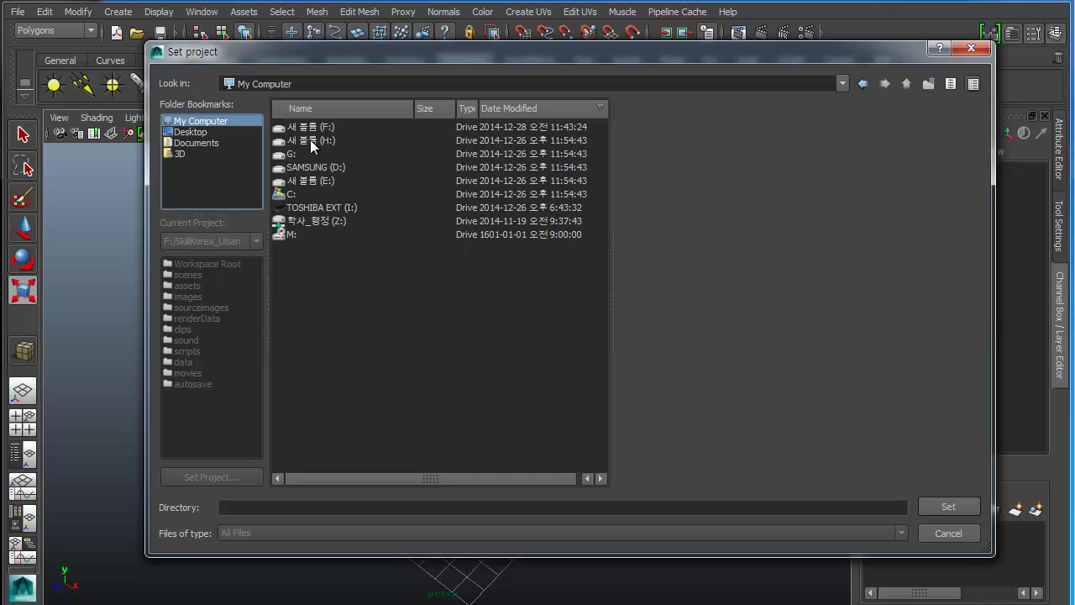
{"action": "double_click", "coordinate": [288, 157]}
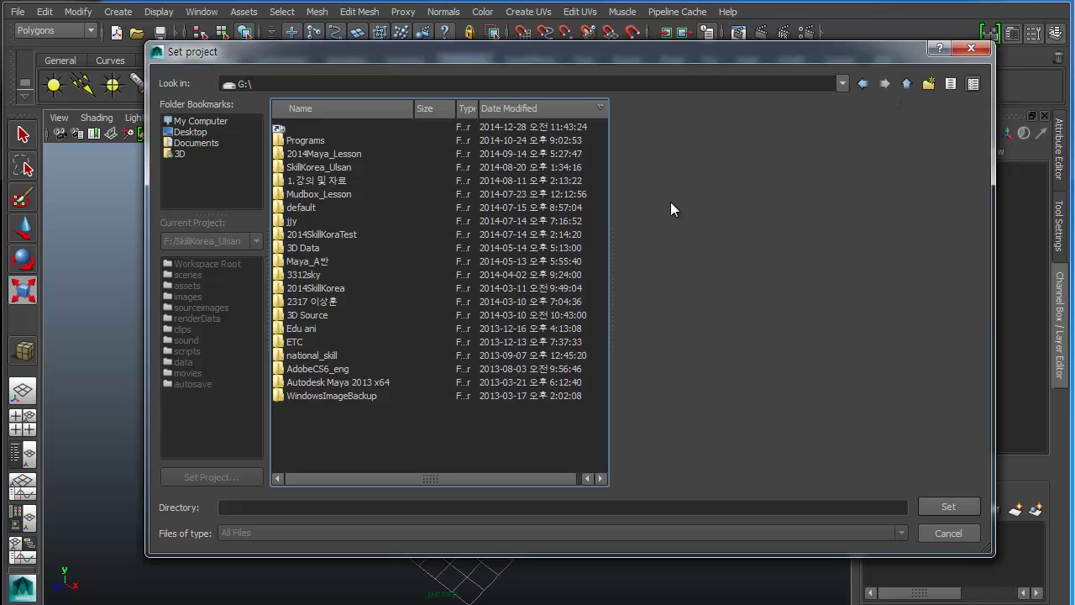
- Create a new folder named 2012_HHR on the G: drive
{"action": "left_click", "coordinate": [929, 84]}
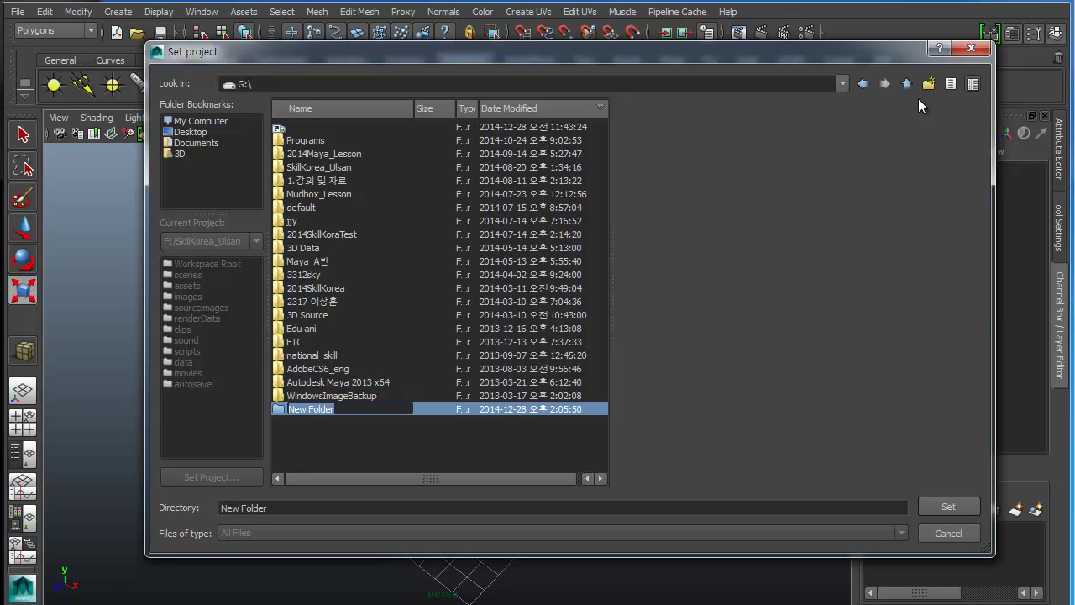
{"action": "type", "text": "2012"}
{"action": "key", "text": "BackSpace"}
{"action": "key", "text": "BackSpace"}
{"action": "key", "text": "BackSpace"}
{"action": "key", "text": "BackSpace"}
{"action": "type", "text": "2012_HHR"}
{"action": "key", "text": "Return"}
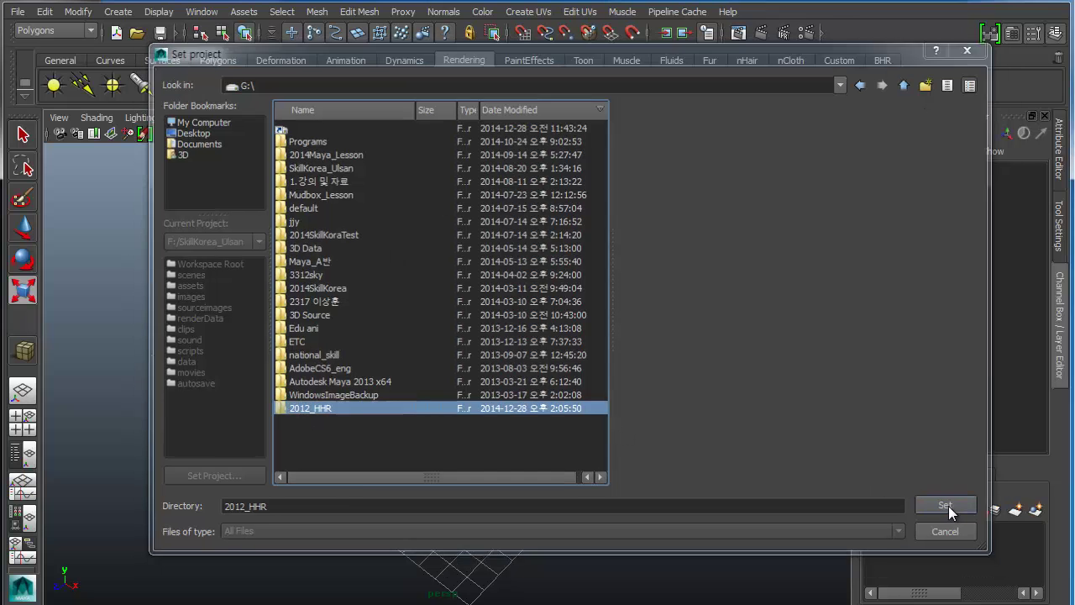
- Set the 2012_HHR folder as the current project and create a default workspace in it
{"action": "left_click", "coordinate": [948, 505]}
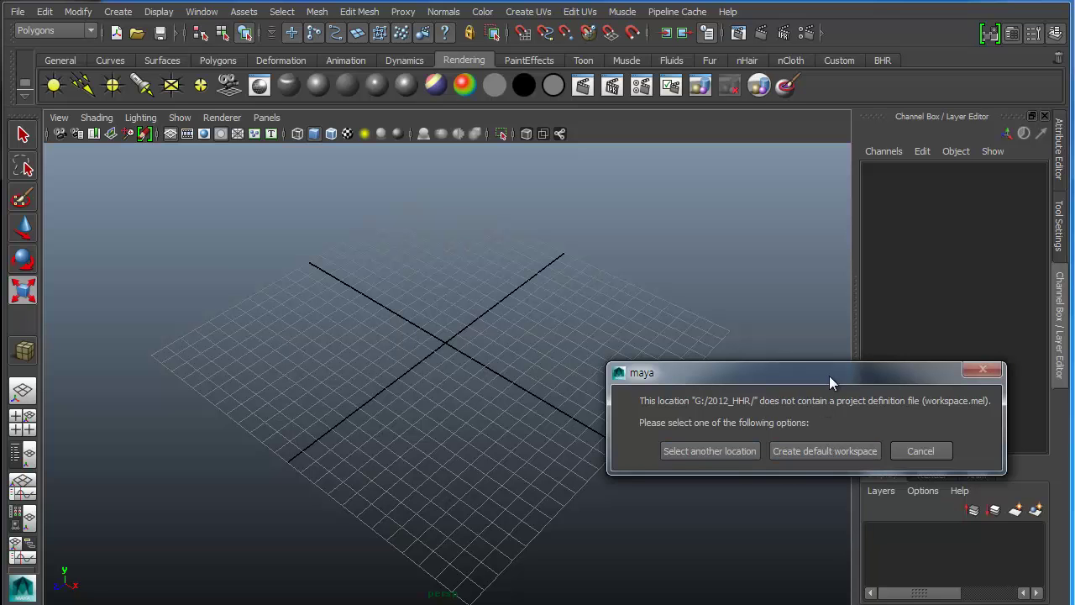
{"action": "left_click_drag", "start_coordinate": [829, 375], "coordinate": [516, 223]}
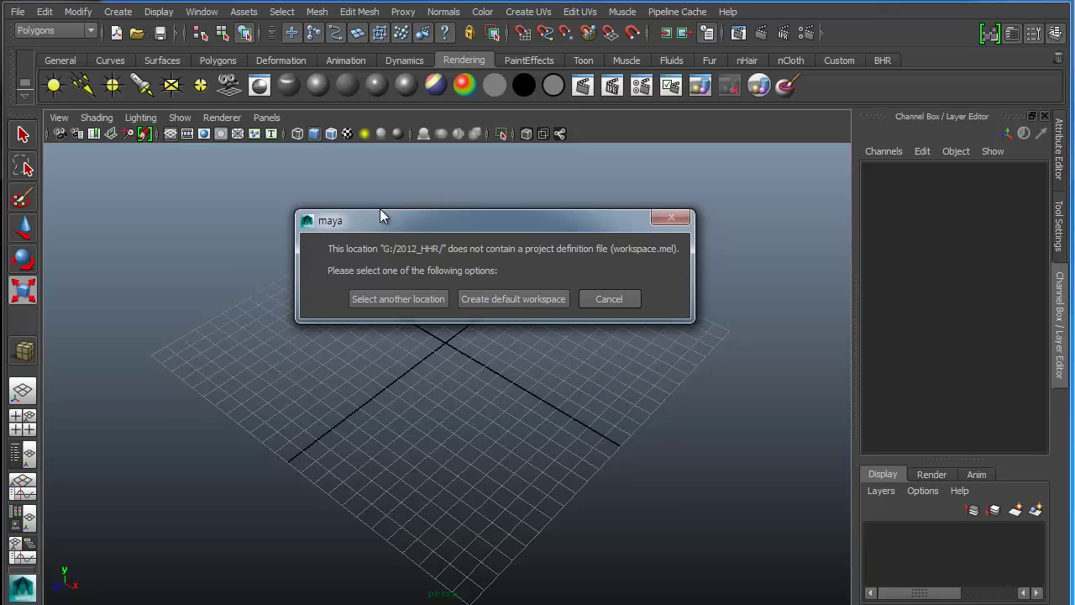
{"action": "left_click", "coordinate": [505, 299]}
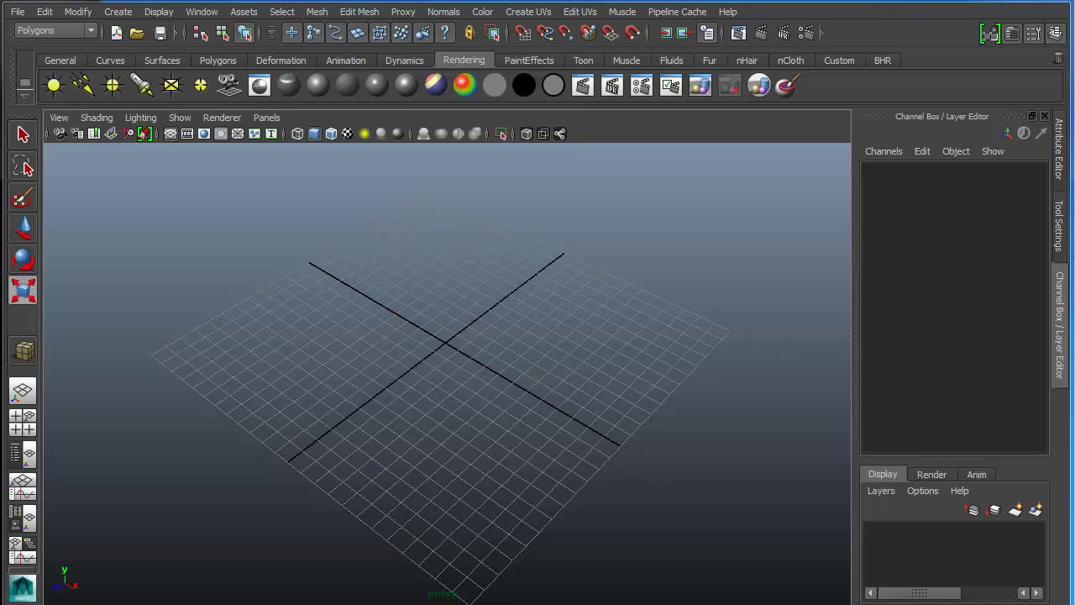
- Switch to Windows Explorer and open the 2012_HHR folder on the G: drive to check its contents
{"action": "left_click_drag", "start_coordinate": [1074, 143], "coordinate": [813, 6]}
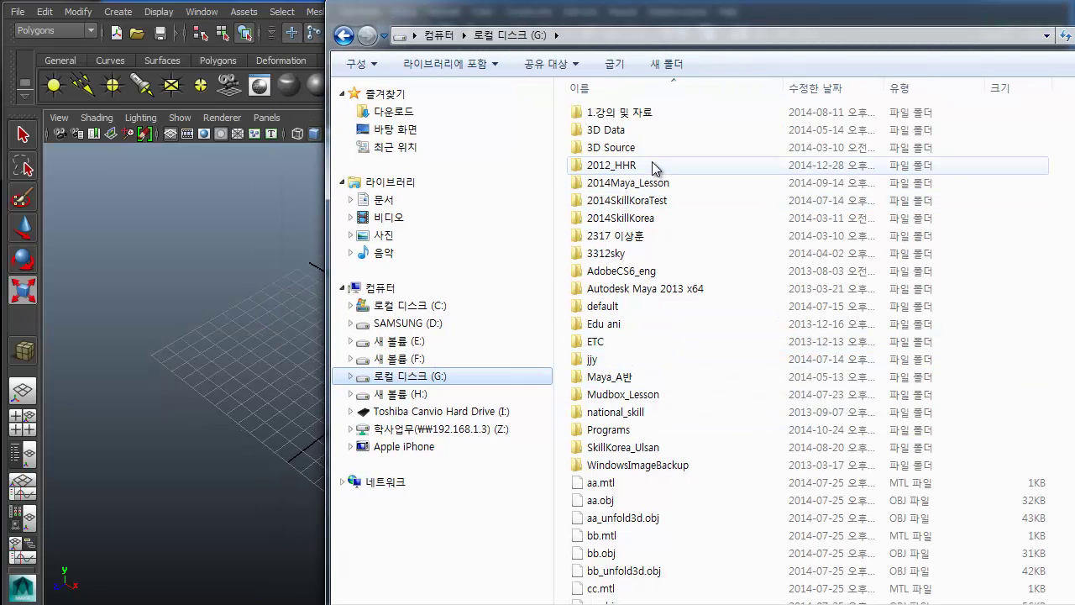
{"action": "double_click", "coordinate": [619, 166]}
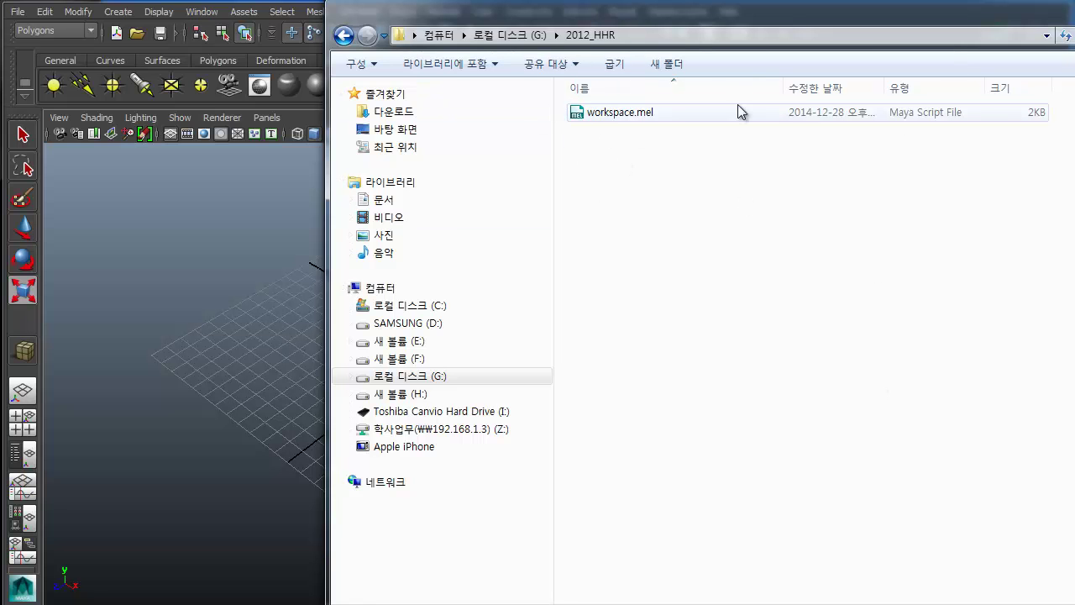
- Return to Maya and accept the default folder locations for the 2012_HHR project in the Project Window
{"action": "left_click", "coordinate": [18, 14]}
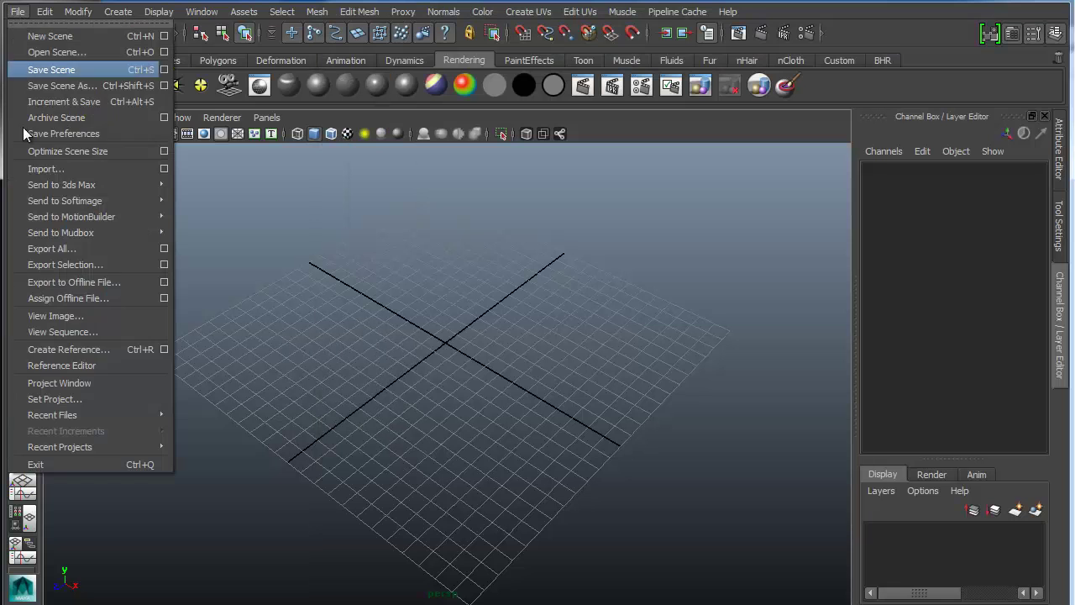
{"action": "left_click", "coordinate": [88, 383]}
{"action": "left_click_drag", "start_coordinate": [457, 123], "coordinate": [517, 41]}
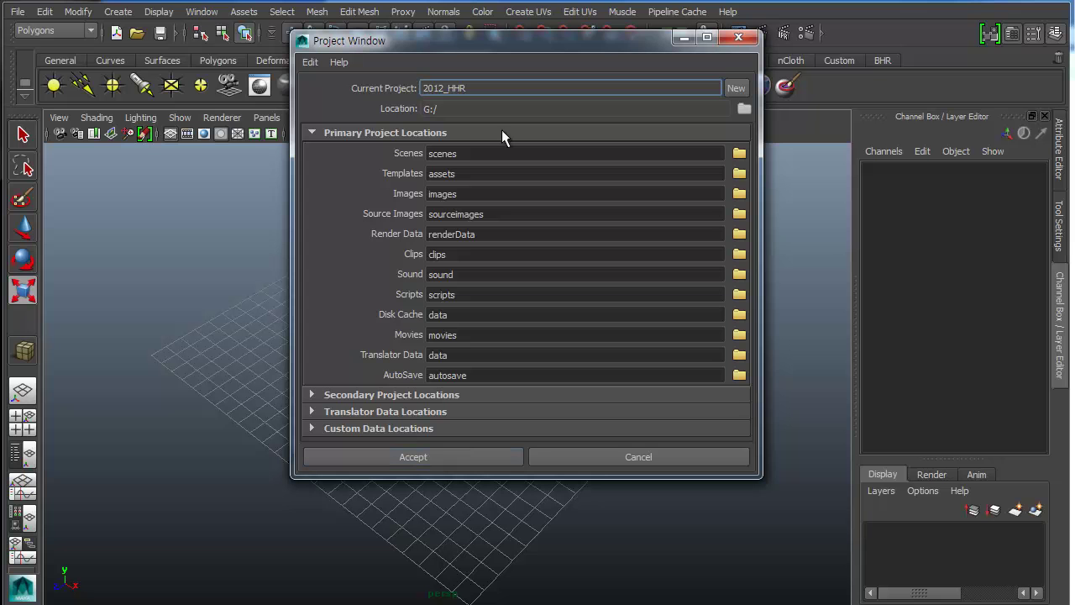
{"action": "left_click", "coordinate": [423, 456]}
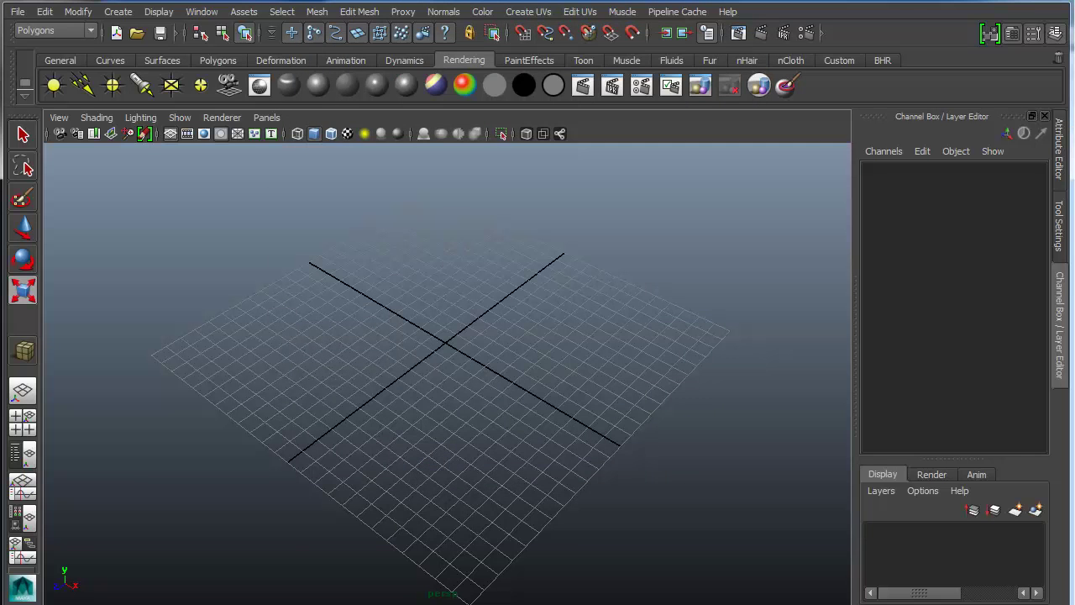
- Switch to Windows Explorer and examine the subfolders generated in the 2012_HHR folder
{"action": "key", "text": "alt+Tab"}
{"action": "left_click_drag", "start_coordinate": [1000, 314], "coordinate": [545, 99]}
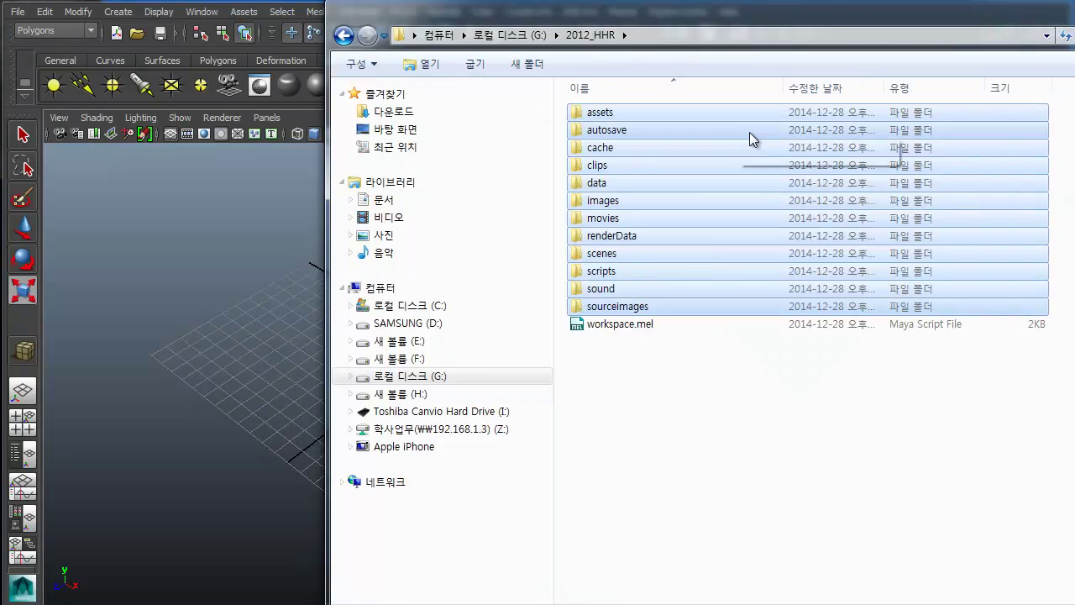
- Return to Maya and save the scene as Chair_001 in Maya Binary format in the project's scenes folder
{"action": "left_click", "coordinate": [17, 12]}
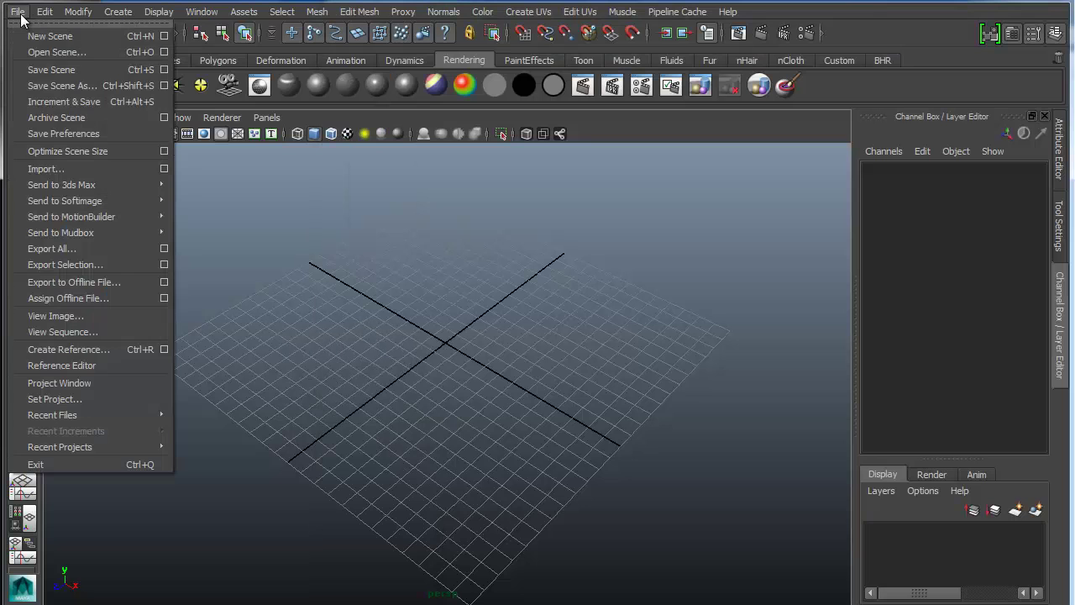
{"action": "left_click", "coordinate": [62, 86]}
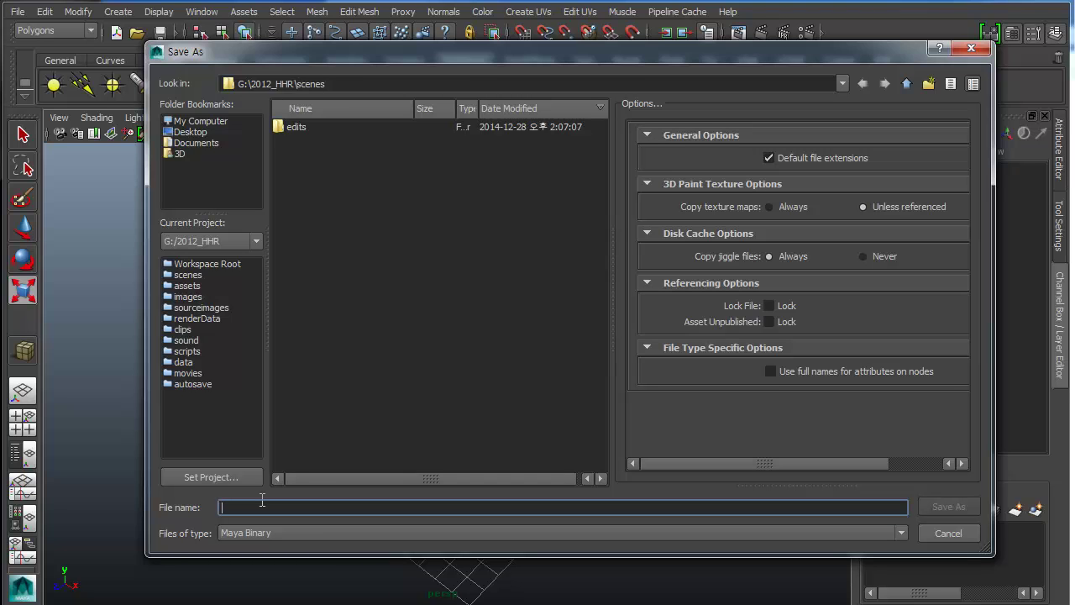
{"action": "type", "text": "Chair"}
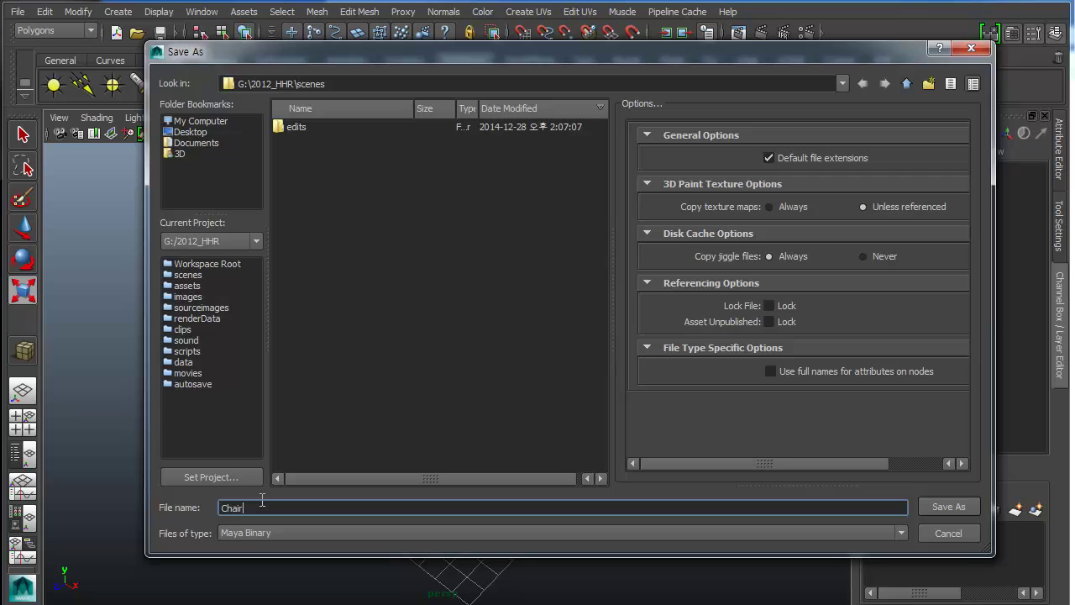
{"action": "type", "text": "_001"}
{"action": "left_click", "coordinate": [944, 504]}
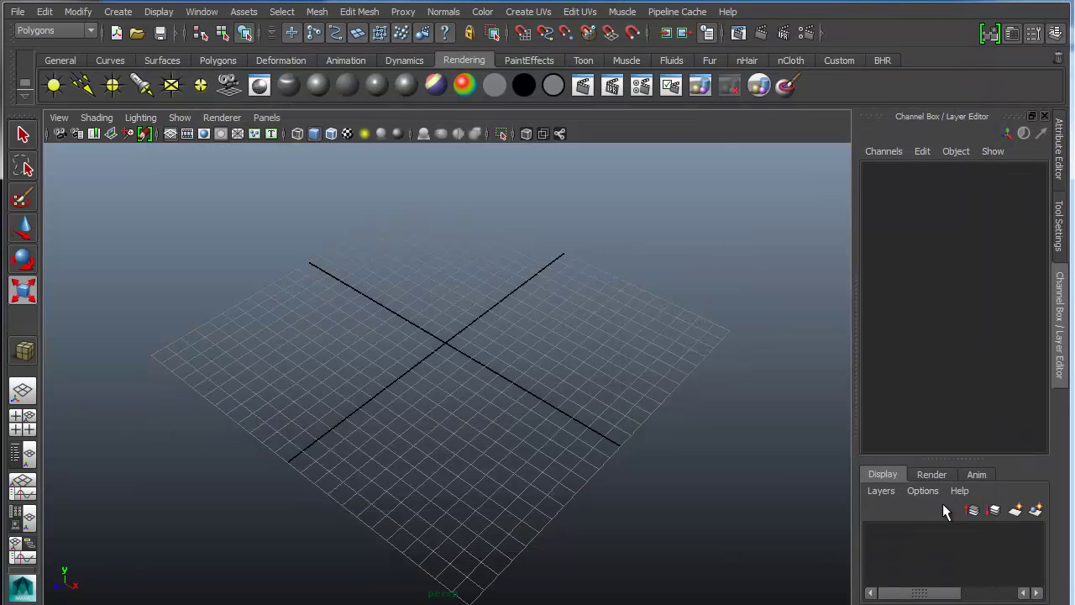
- Switch to Windows Explorer, check the saved file in the project's scenes folder, and go back to 2012_HHR
{"action": "key", "text": "alt+Tab"}
{"action": "left_click_drag", "start_coordinate": [1073, 35], "coordinate": [930, 42]}
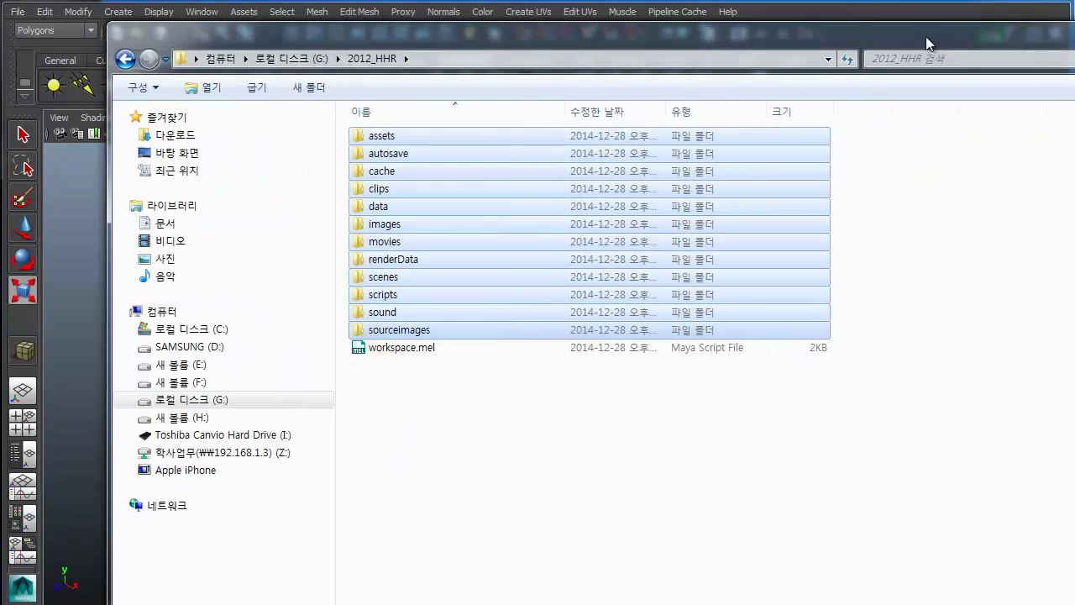
{"action": "left_click", "coordinate": [471, 369]}
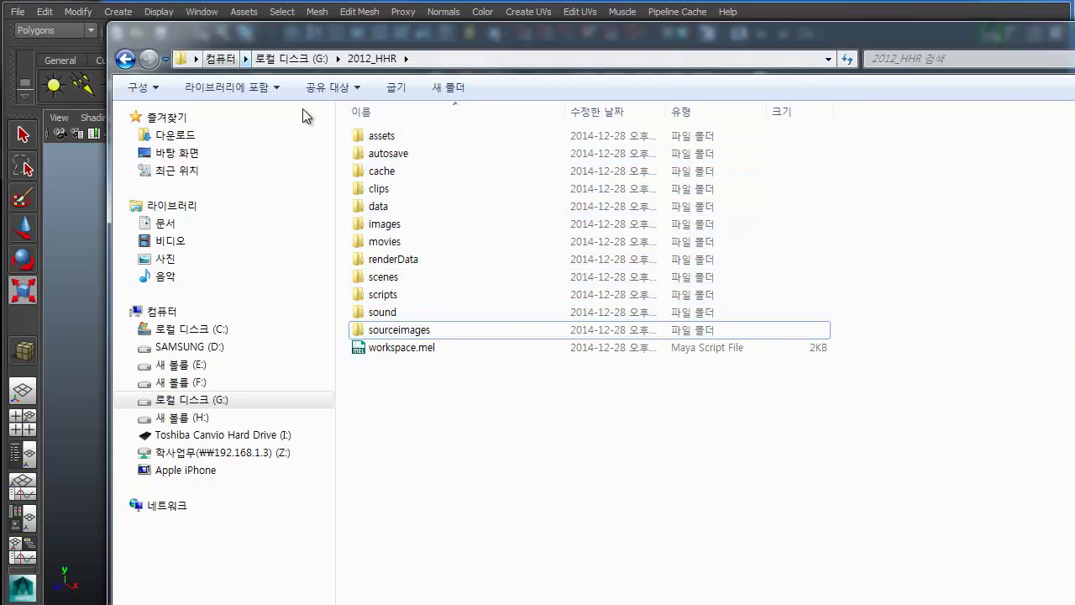
{"action": "double_click", "coordinate": [388, 278]}
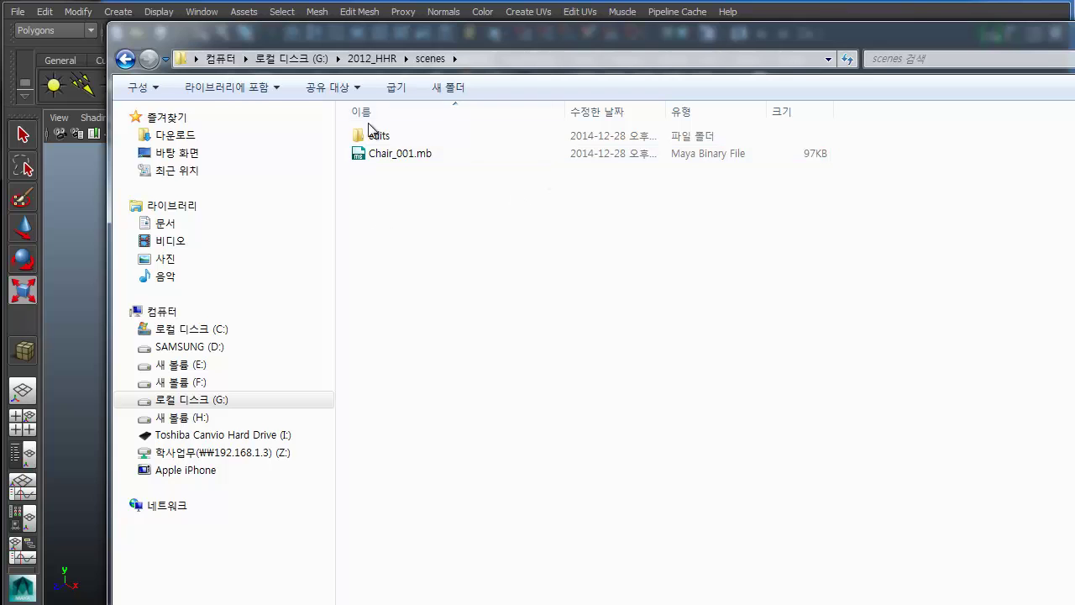
{"action": "left_click_drag", "start_coordinate": [369, 31], "coordinate": [374, 20]}
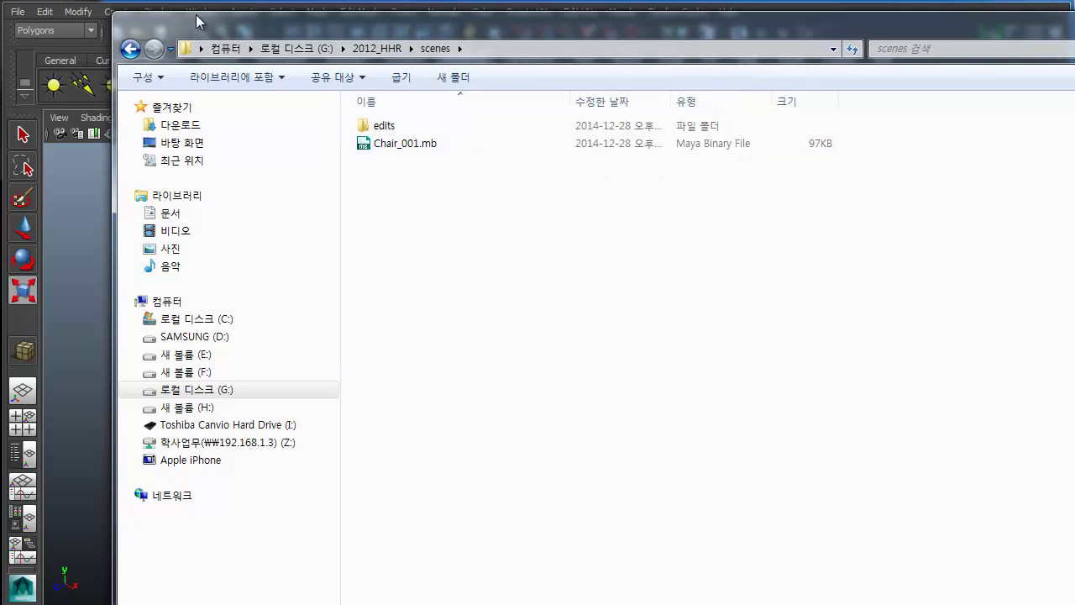
{"action": "left_click", "coordinate": [131, 48]}
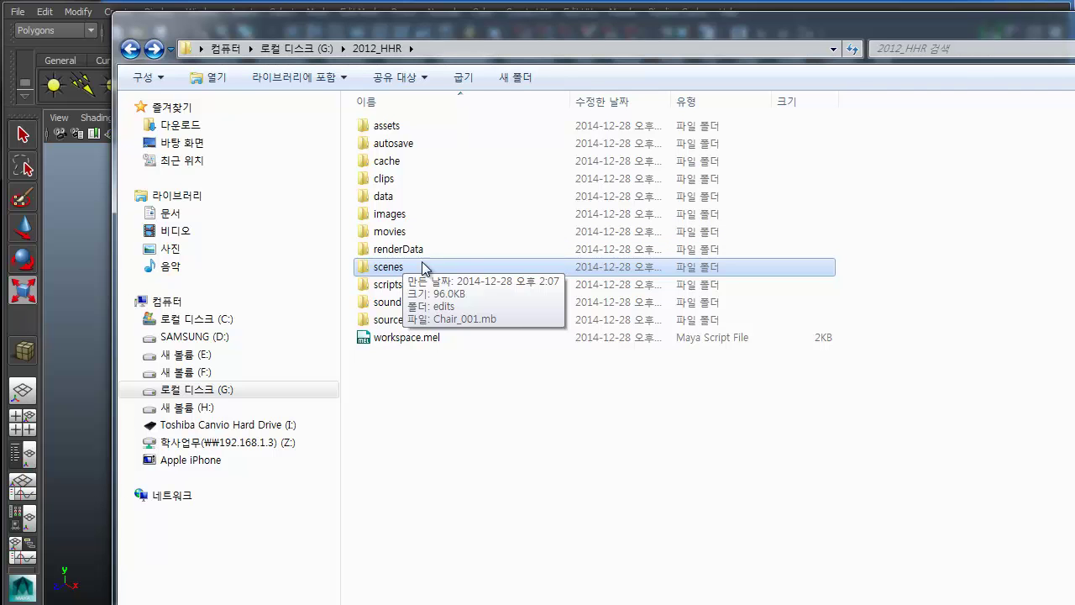
- Look inside the sourceimages folder and return to the 2012_HHR folder
{"action": "double_click", "coordinate": [424, 323]}
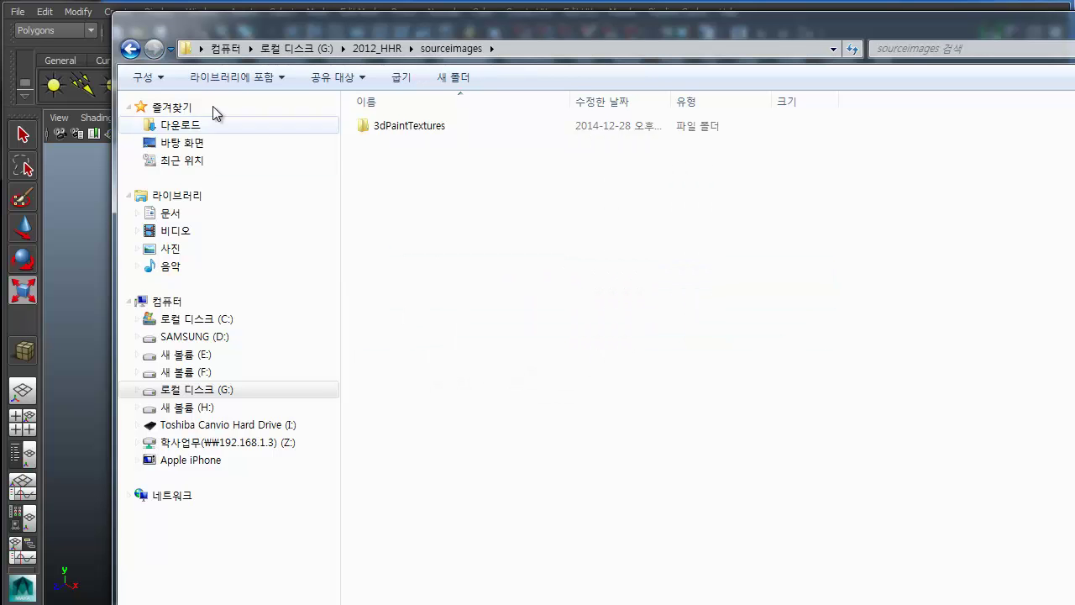
{"action": "left_click", "coordinate": [131, 48]}
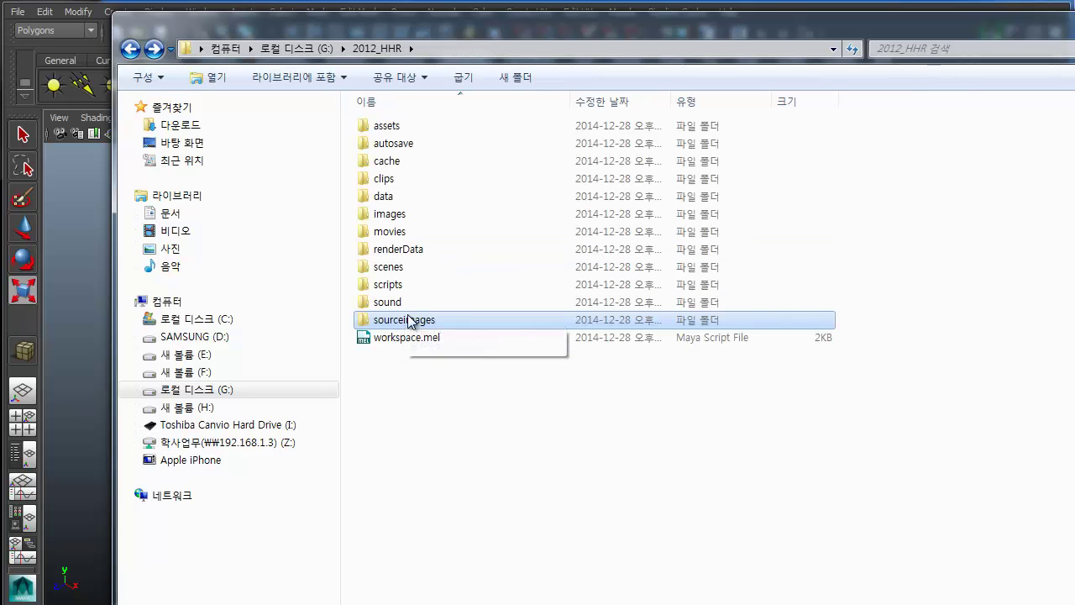
{"action": "left_click", "coordinate": [401, 304]}
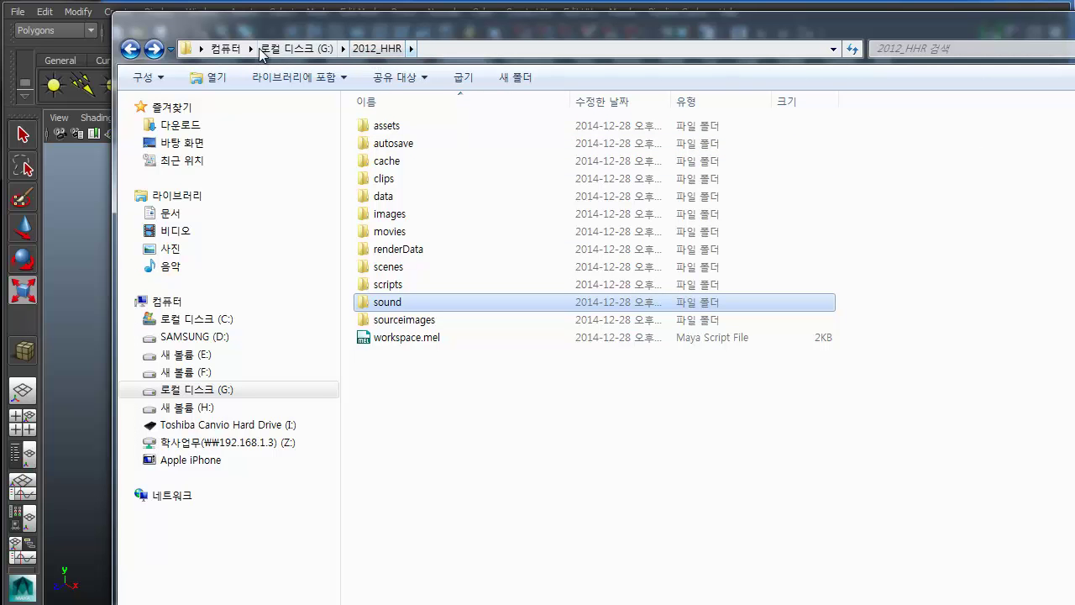
- Locate the 2012_HHR folder from the G: drive root, review its contents, and close Windows Explorer
{"action": "left_click", "coordinate": [294, 48]}
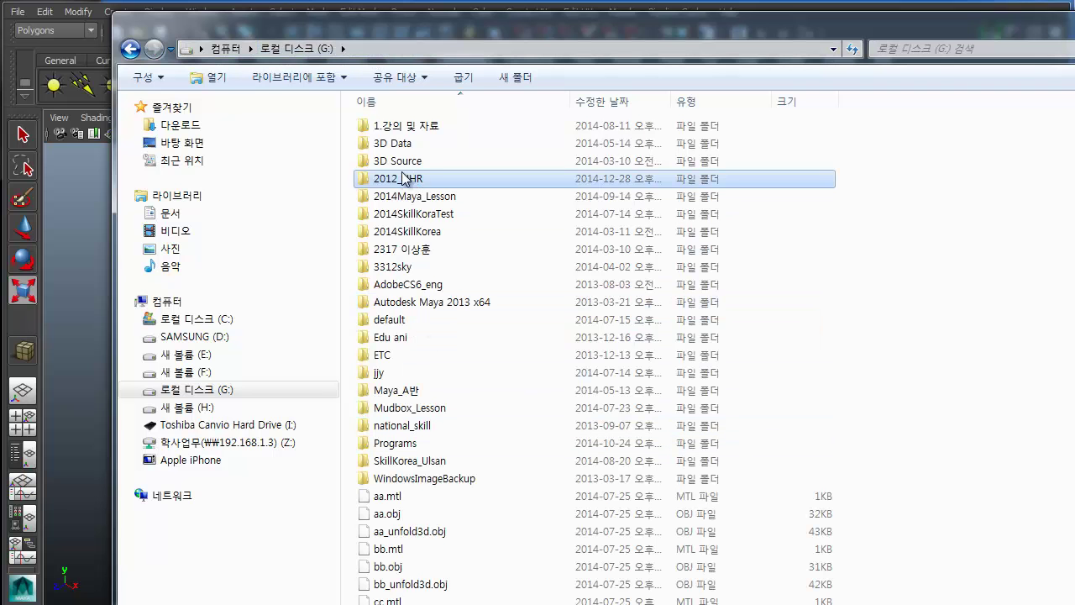
{"action": "double_click", "coordinate": [366, 180]}
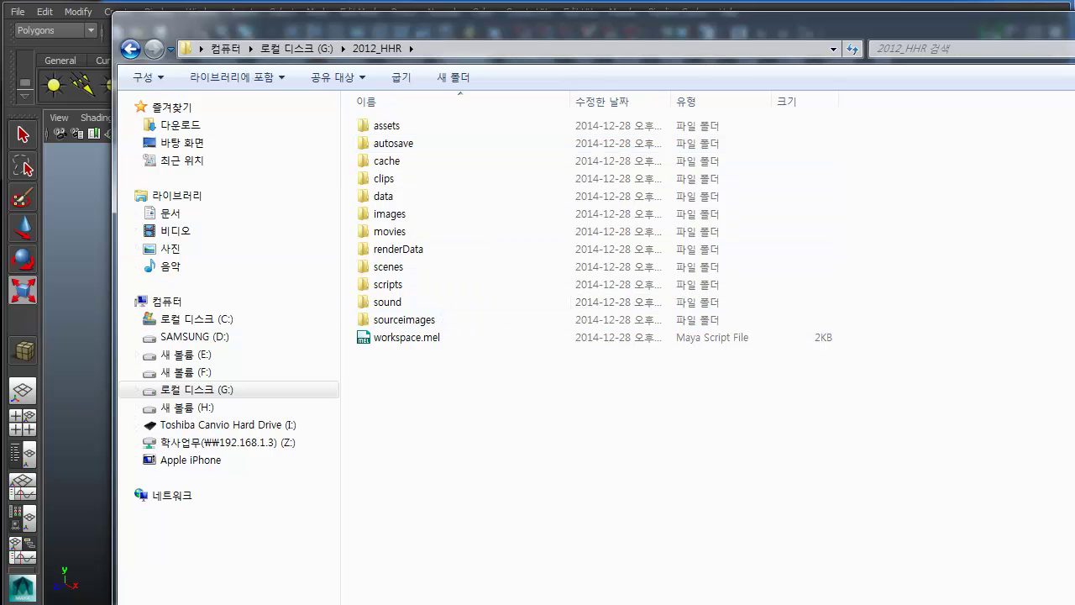
{"action": "key", "text": "alt+F4"}
- Review the Set Project dialog and the Project Window in Maya, cancelling each without changes
{"action": "left_click", "coordinate": [20, 12]}
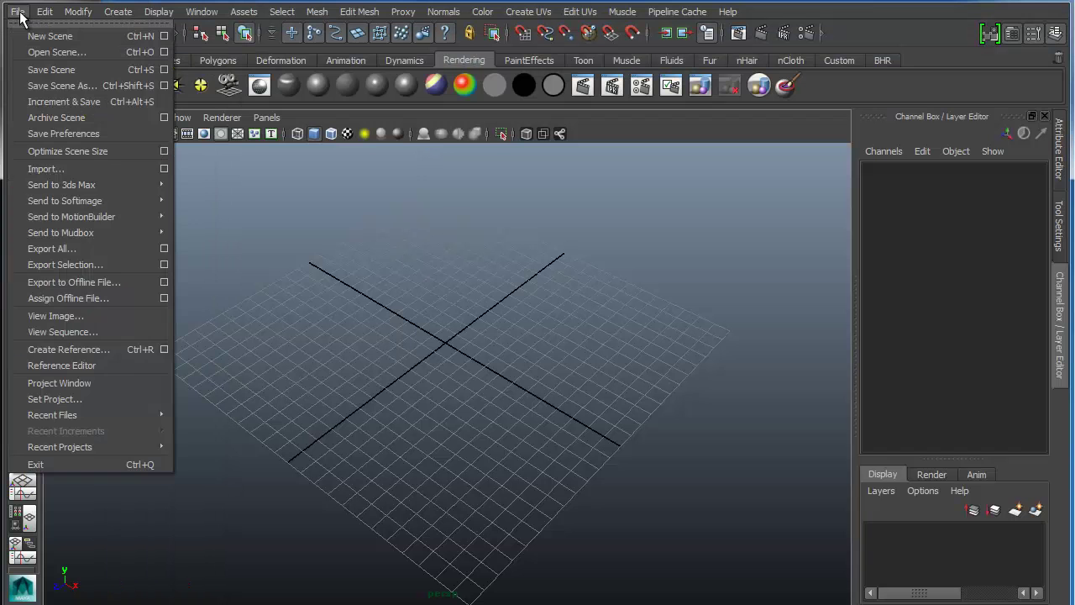
{"action": "left_click", "coordinate": [50, 399]}
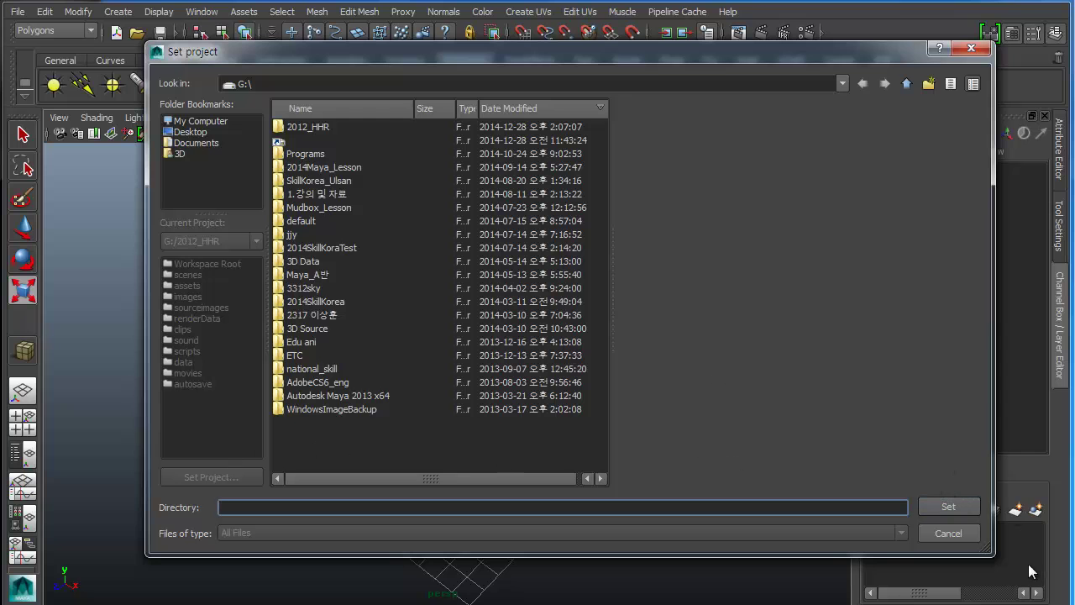
{"action": "left_click", "coordinate": [949, 532]}
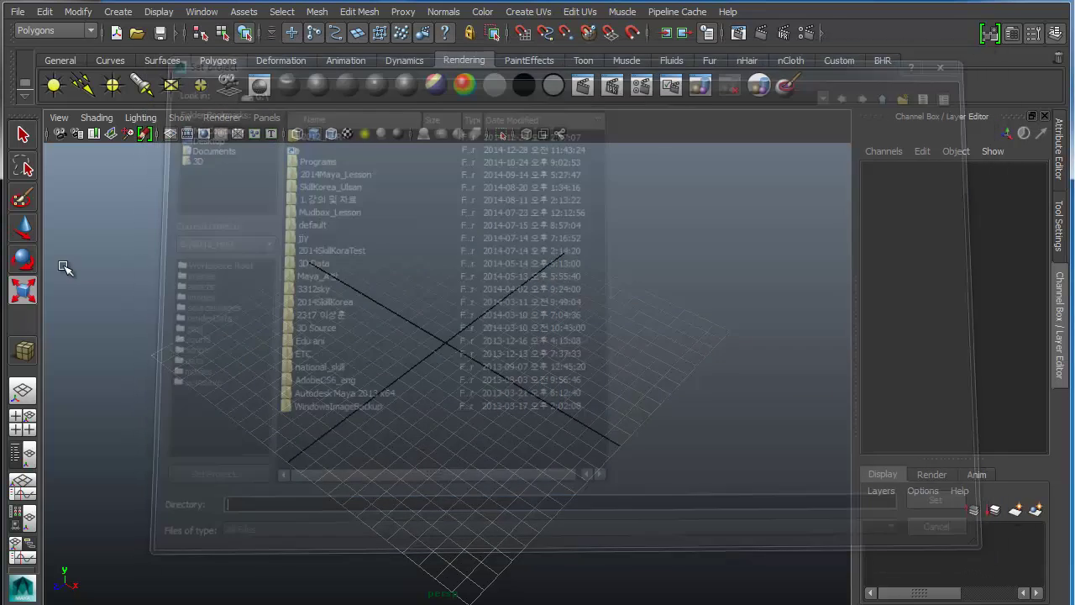
{"action": "left_click", "coordinate": [17, 11]}
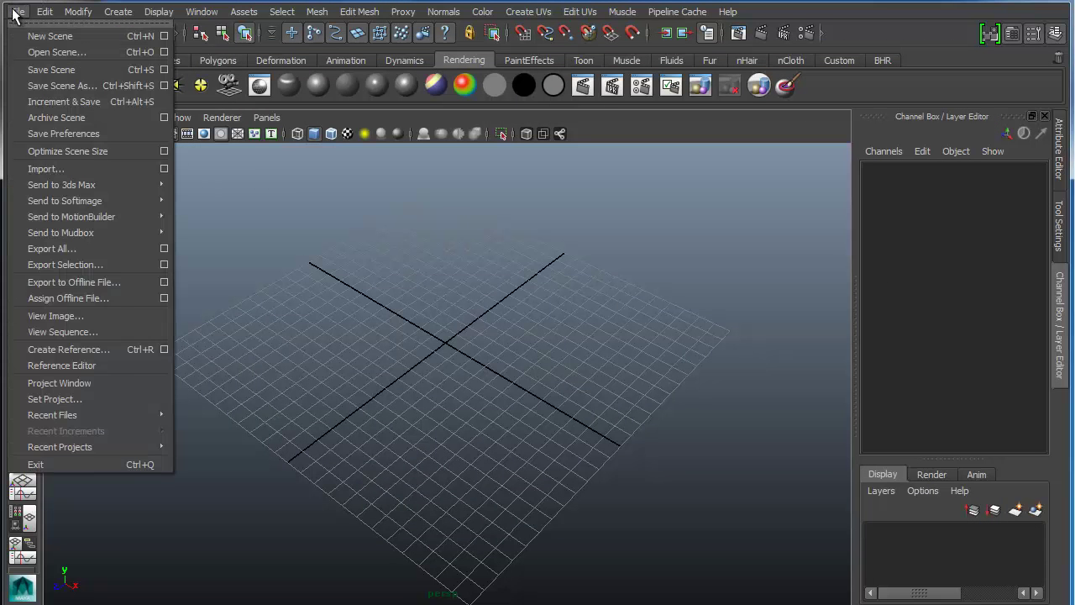
{"action": "left_click", "coordinate": [74, 383]}
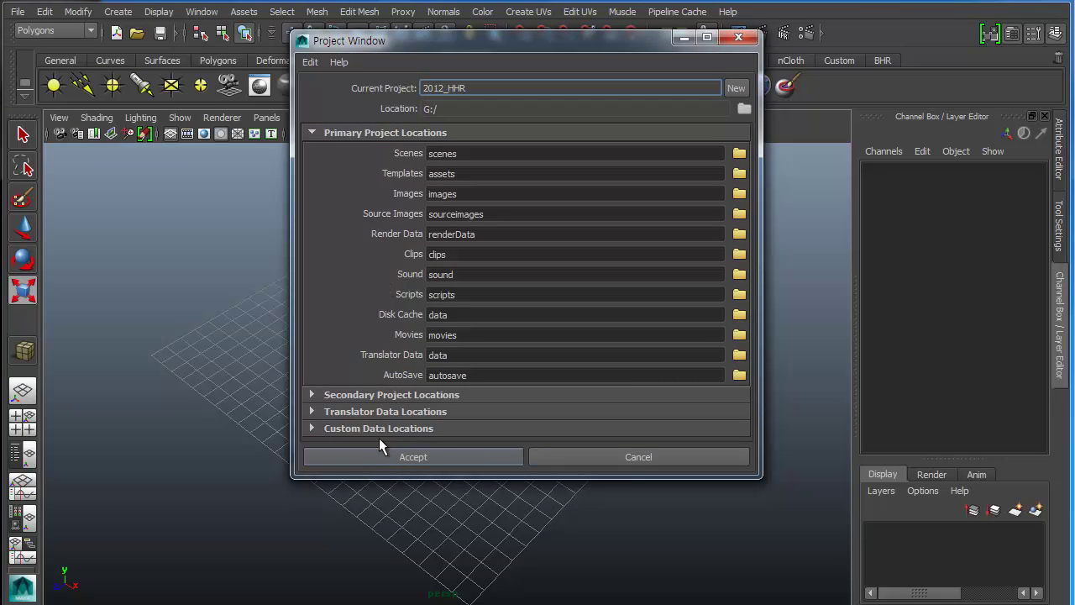
{"action": "left_click", "coordinate": [681, 454]}
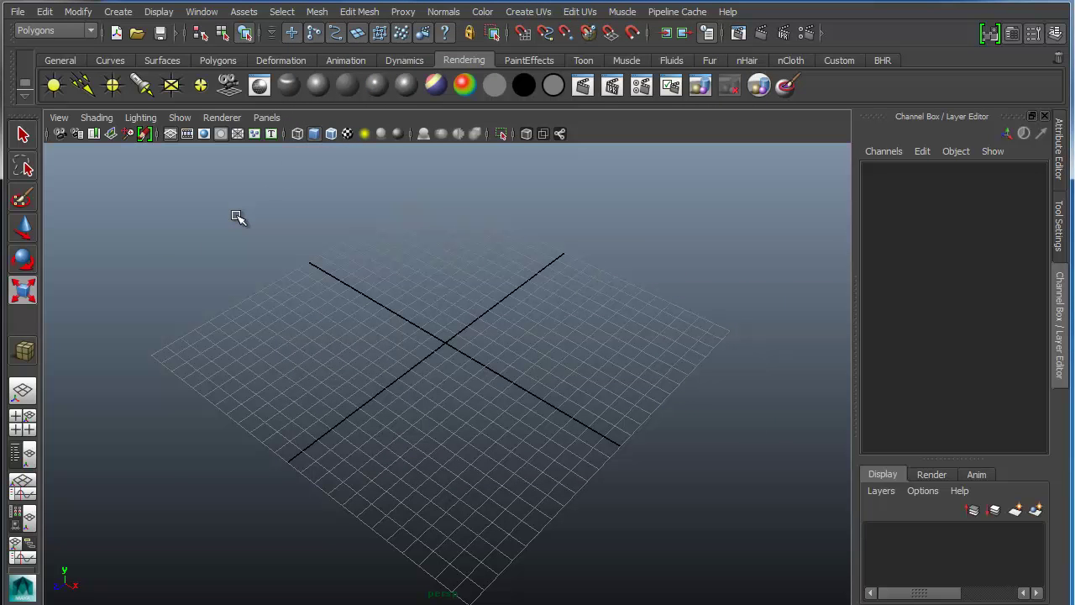
{"action": "left_click", "coordinate": [17, 12]}
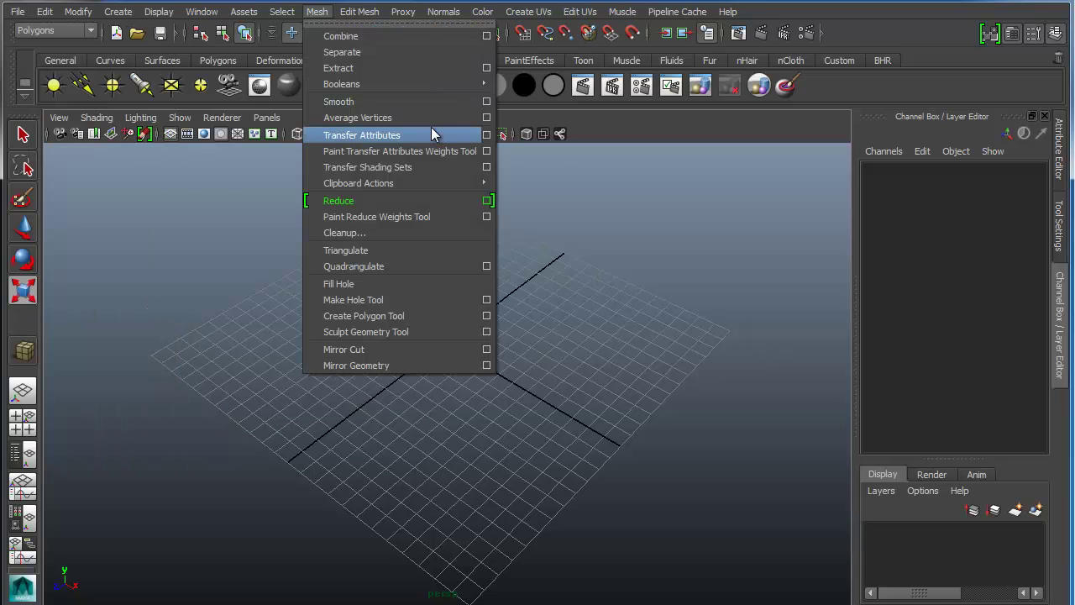
{"action": "left_click", "coordinate": [585, 2]}
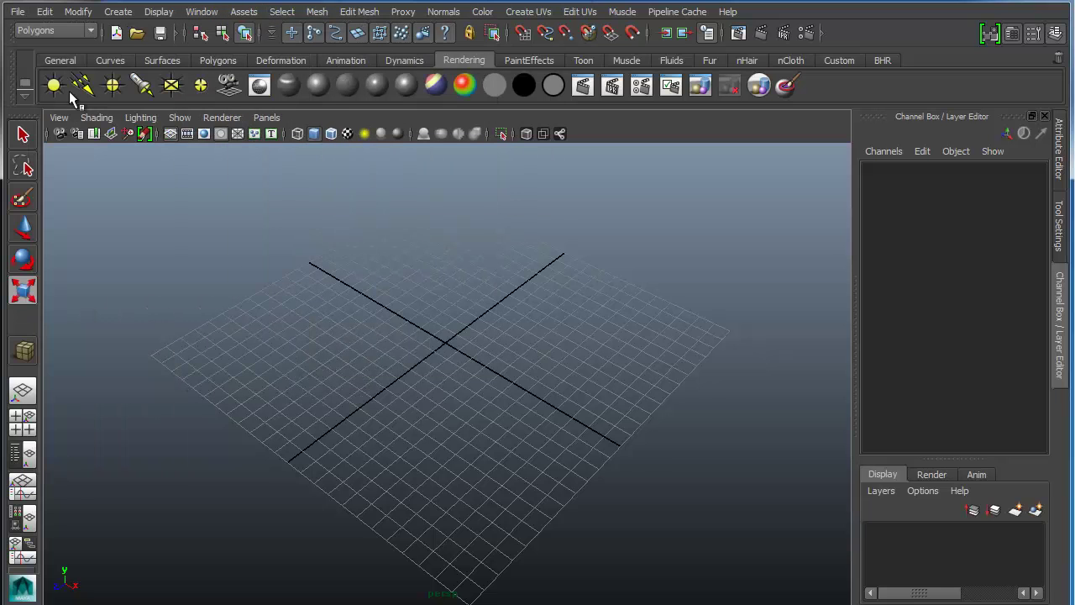
- Draw a tall polygon cube near the grid's centre with the default single divisions
{"action": "left_click", "coordinate": [125, 16]}
{"action": "mouse_move", "coordinate": [131, 54]}
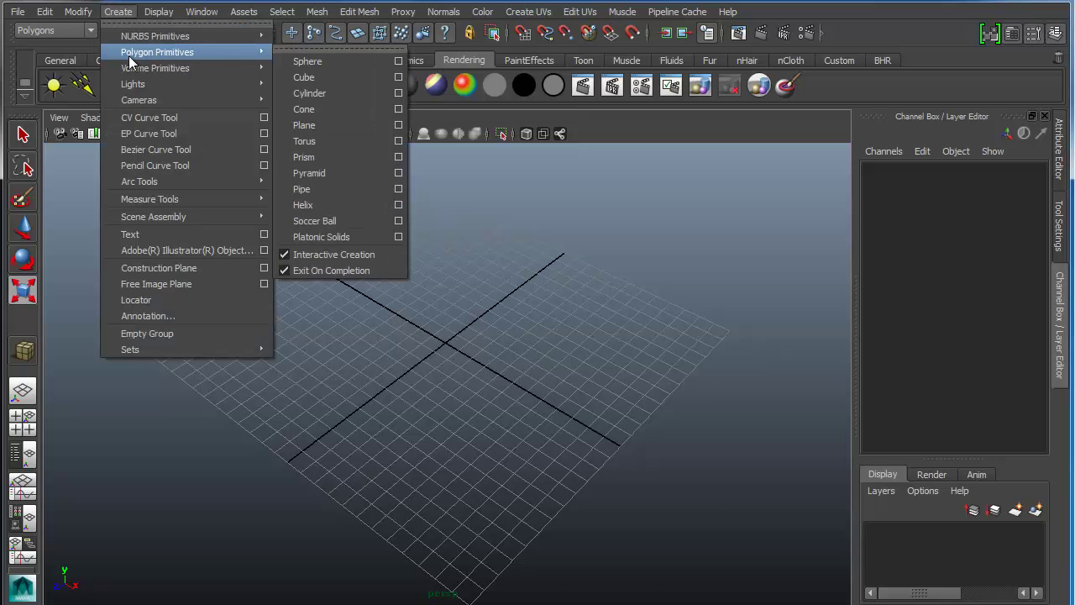
{"action": "left_click", "coordinate": [398, 77]}
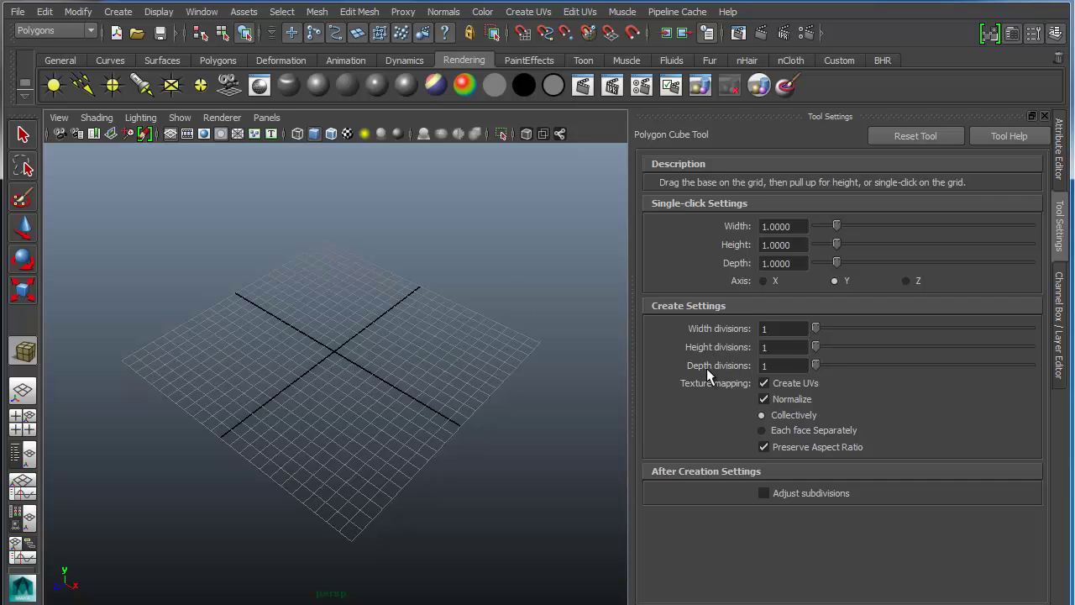
{"action": "left_click_drag", "start_coordinate": [269, 353], "coordinate": [319, 354]}
{"action": "left_click_drag", "start_coordinate": [316, 345], "coordinate": [318, 211]}
{"action": "key", "text": "r"}
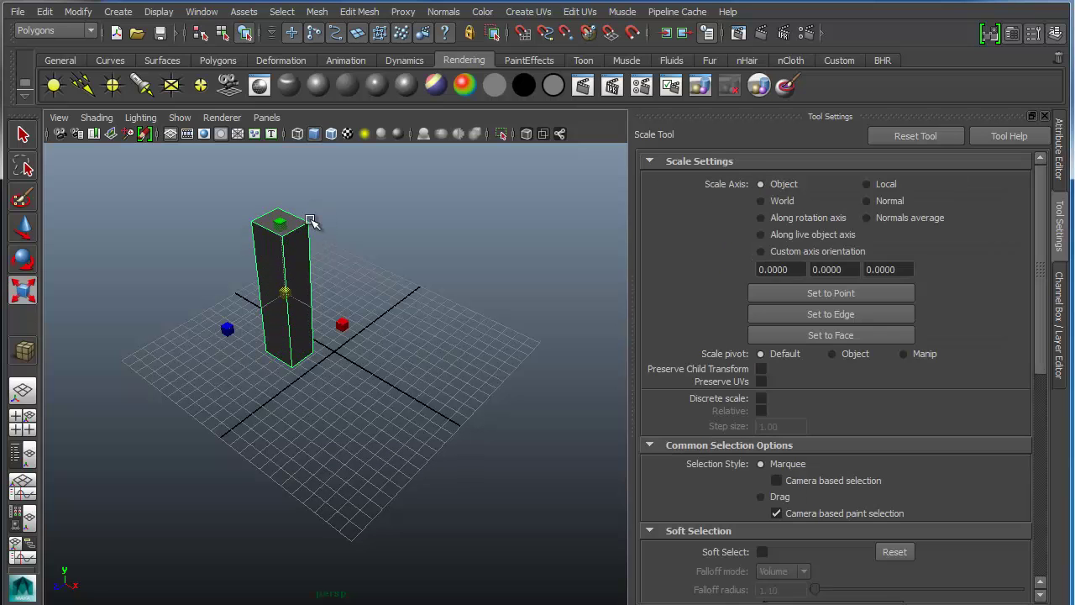
- Draw a second tall polygon cube beside the first one and delete both
{"action": "left_click", "coordinate": [23, 352]}
{"action": "left_click_drag", "start_coordinate": [343, 364], "coordinate": [393, 225]}
{"action": "left_click_drag", "start_coordinate": [449, 198], "coordinate": [287, 322]}
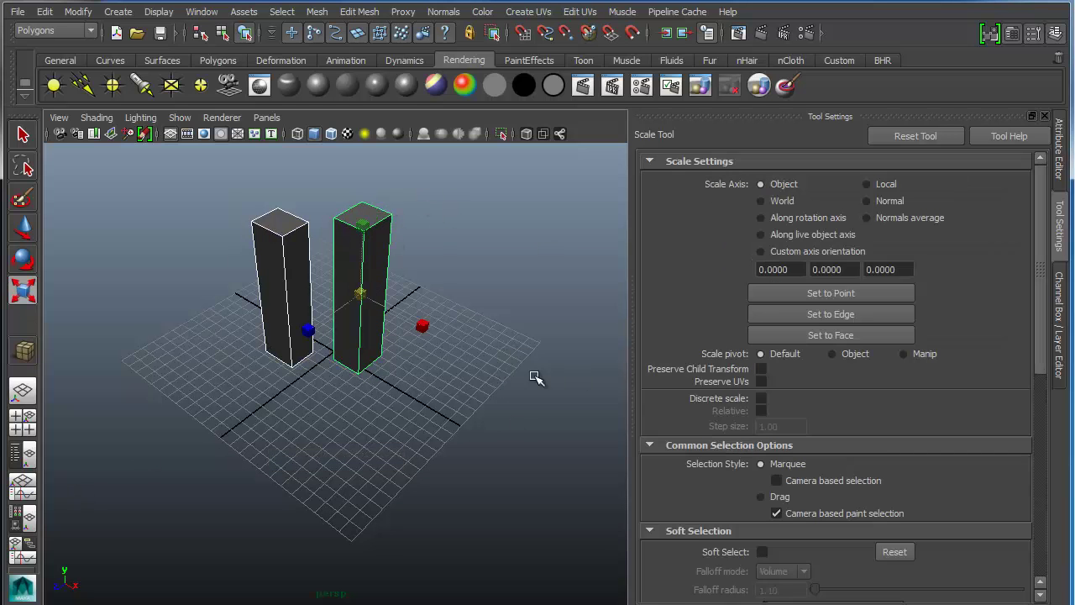
{"action": "key", "text": "Delete"}
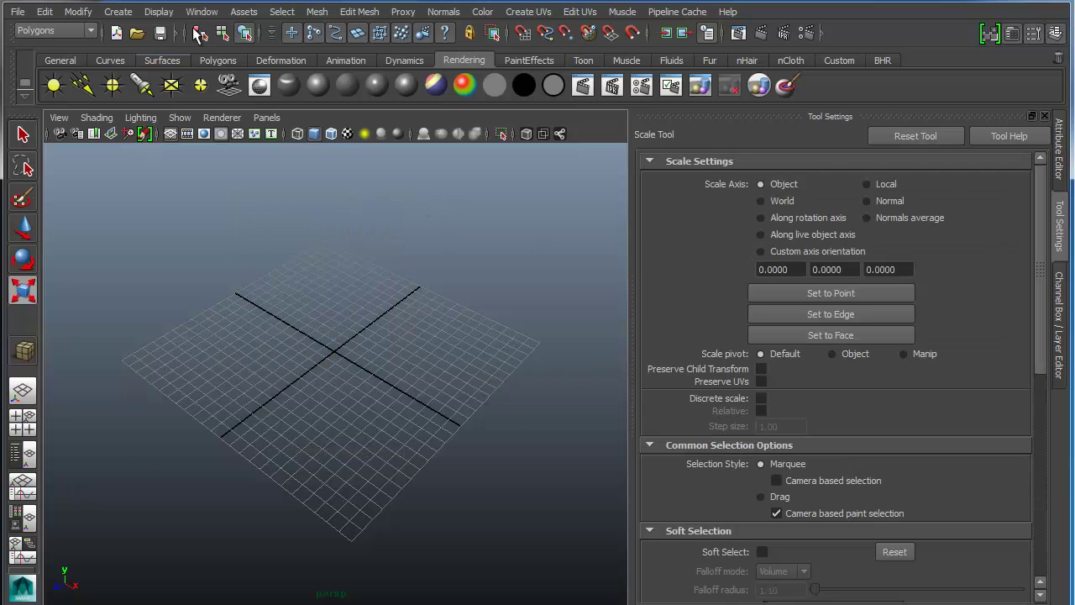
- Start a new polygon cube with its width, height and depth divisions each set to 5
{"action": "left_click", "coordinate": [117, 12]}
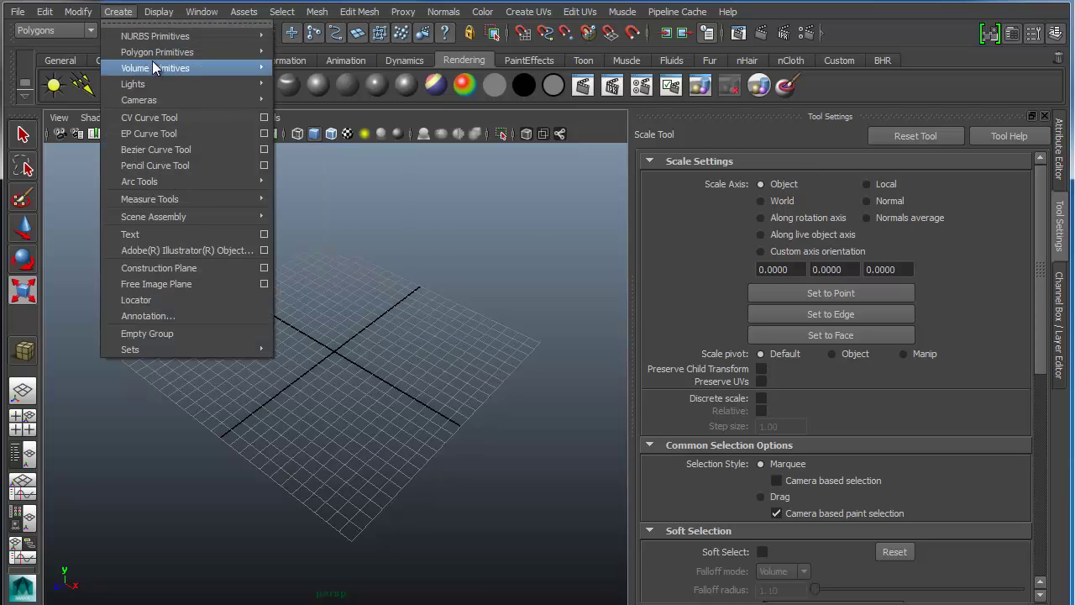
{"action": "mouse_move", "coordinate": [158, 44]}
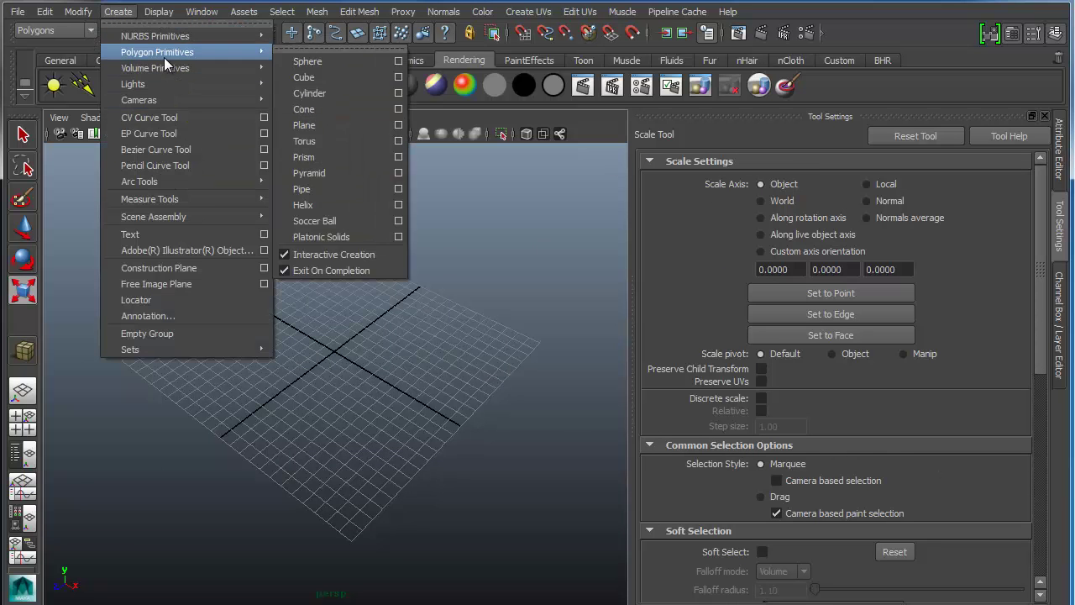
{"action": "left_click", "coordinate": [403, 79]}
{"action": "double_click", "coordinate": [777, 329]}
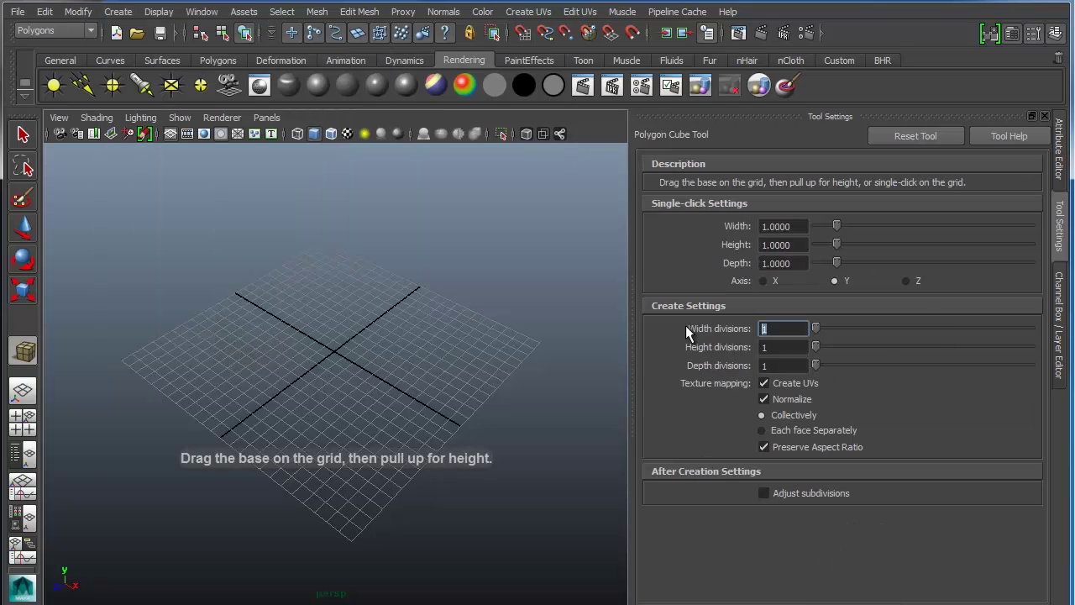
{"action": "type", "text": "5"}
{"action": "key", "text": "Tab"}
{"action": "type", "text": "5"}
{"action": "key", "text": "Tab"}
{"action": "type", "text": "5"}
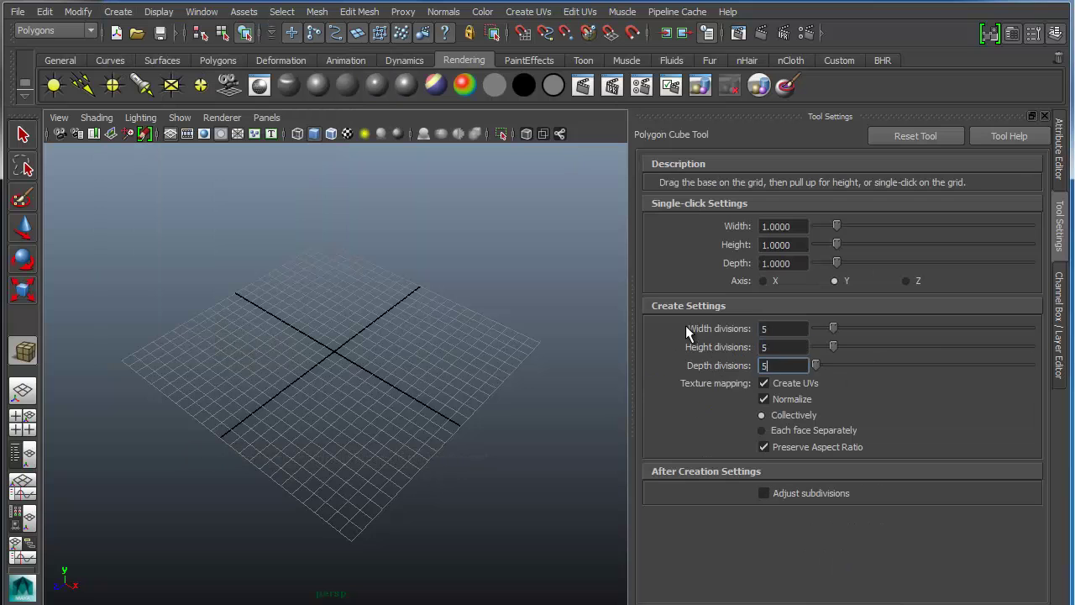
- Draw the cube as a tall box at the grid's centre, about 4.7 wide, 17.1 high and 4.2 deep
{"action": "left_click_drag", "start_coordinate": [303, 352], "coordinate": [380, 355]}
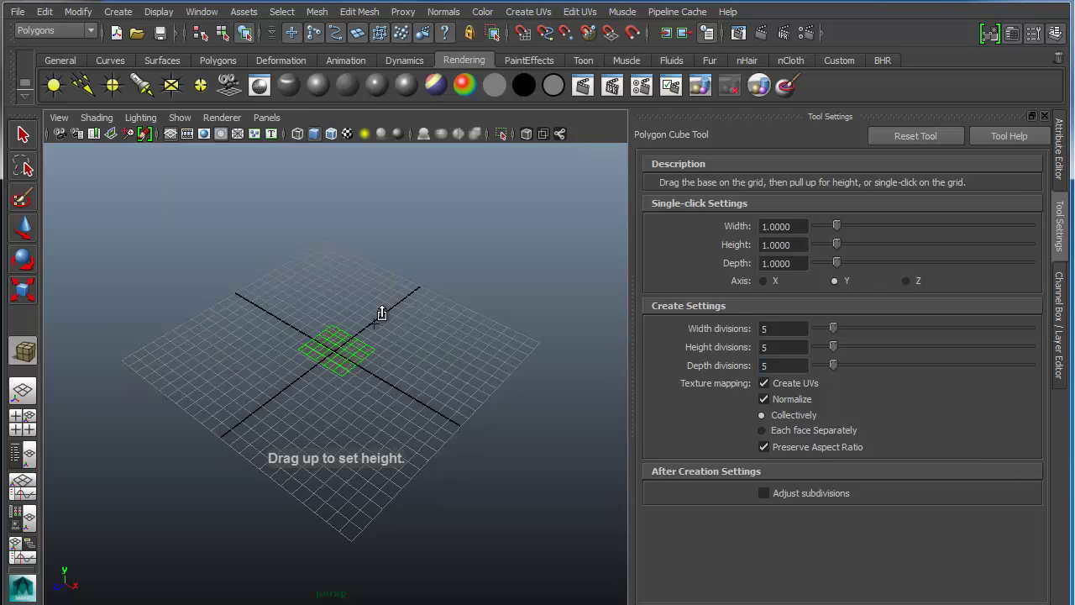
{"action": "left_click_drag", "start_coordinate": [387, 327], "coordinate": [390, 143]}
{"action": "scroll", "coordinate": [361, 336], "scroll_direction": "down", "scroll_amount": 3}
{"action": "left_click_drag", "start_coordinate": [372, 413], "coordinate": [384, 364], "text": "alt"}
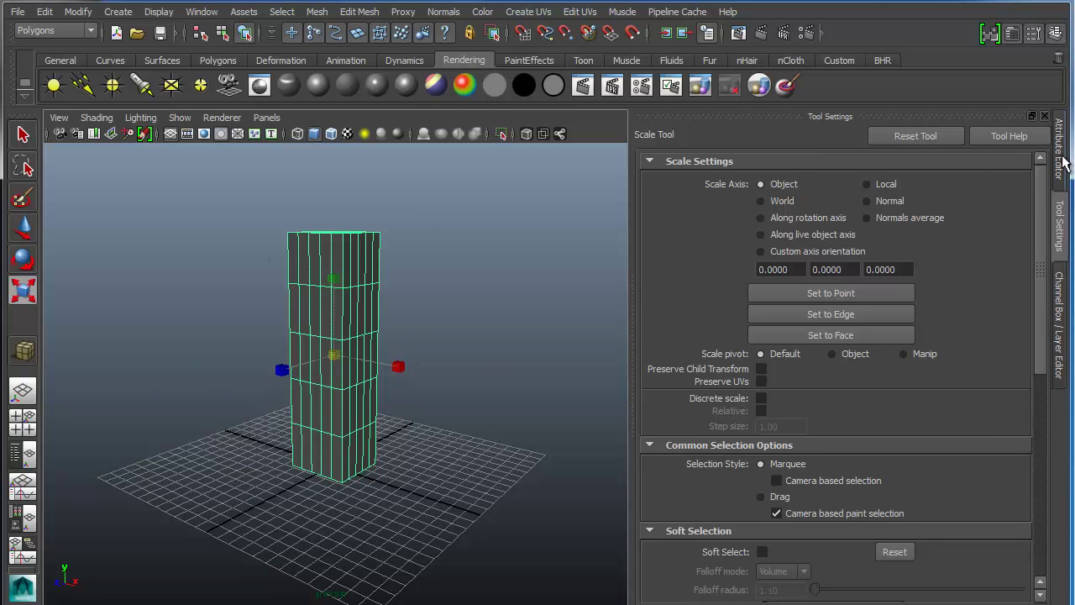
- Place the box at the world origin by setting its Translate X, Y and Z to 0
{"action": "left_click", "coordinate": [1062, 347]}
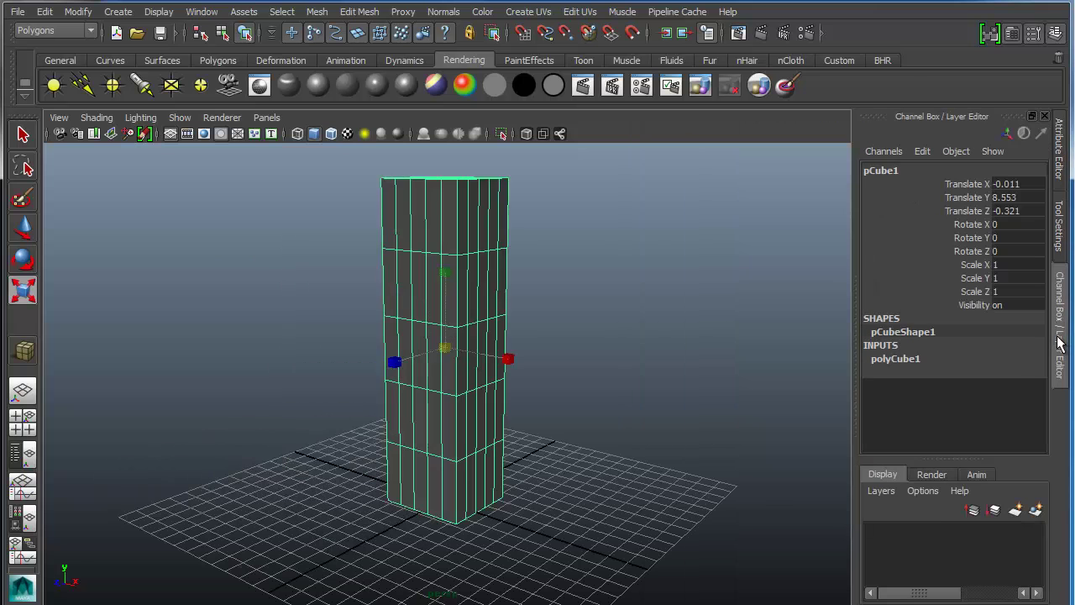
{"action": "left_click_drag", "start_coordinate": [559, 303], "coordinate": [546, 341], "text": "alt"}
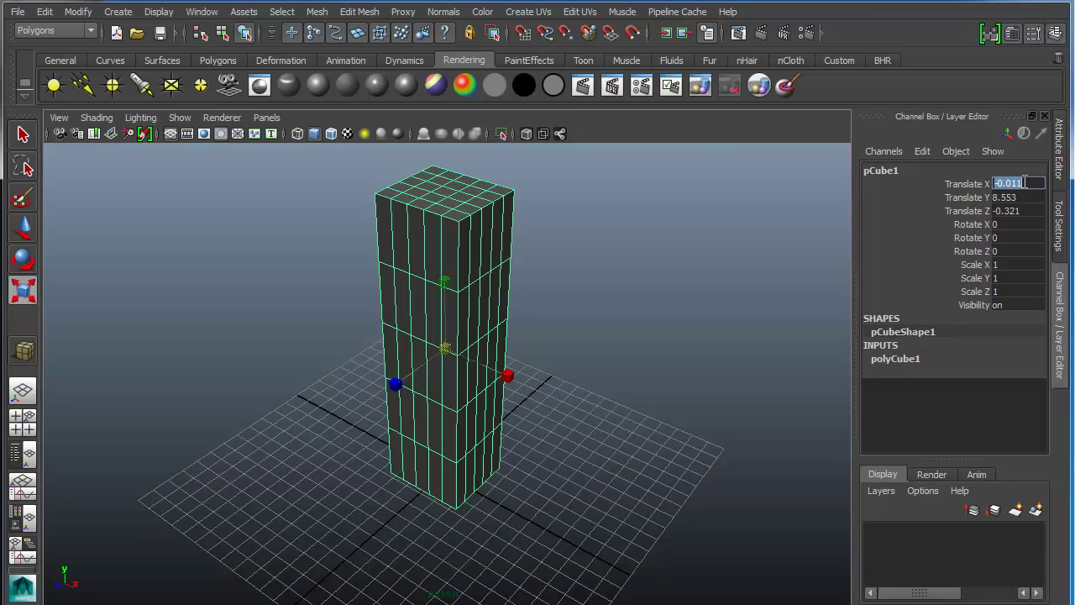
{"action": "type", "text": "0"}
{"action": "key", "text": "Tab"}
{"action": "type", "text": "0"}
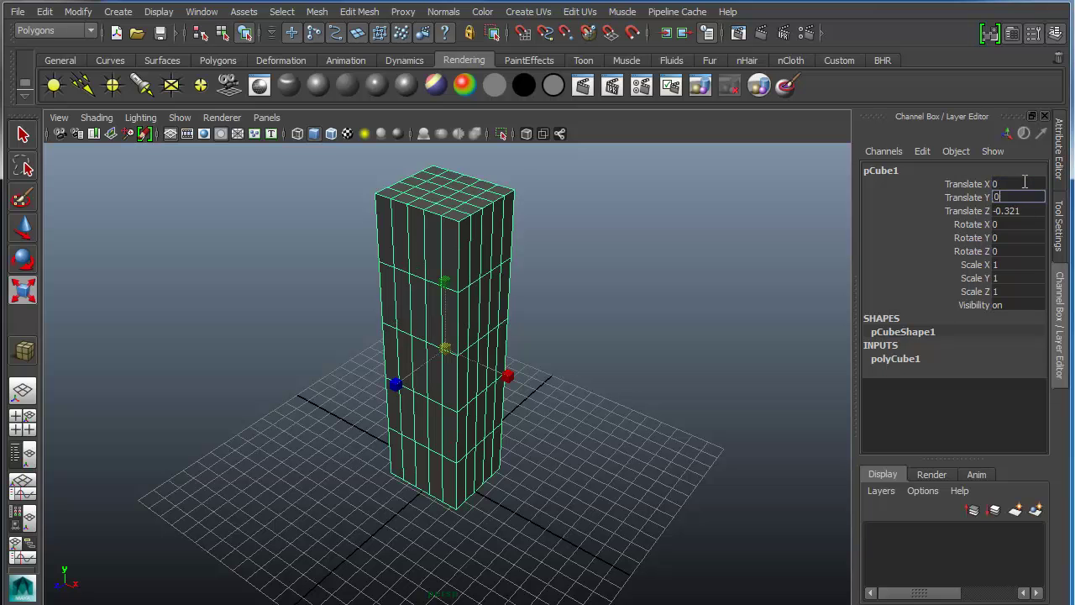
{"action": "key", "text": "Tab"}
{"action": "type", "text": "0"}
{"action": "key", "text": "Return"}
{"action": "left_click_drag", "start_coordinate": [417, 464], "coordinate": [493, 425], "text": "alt"}
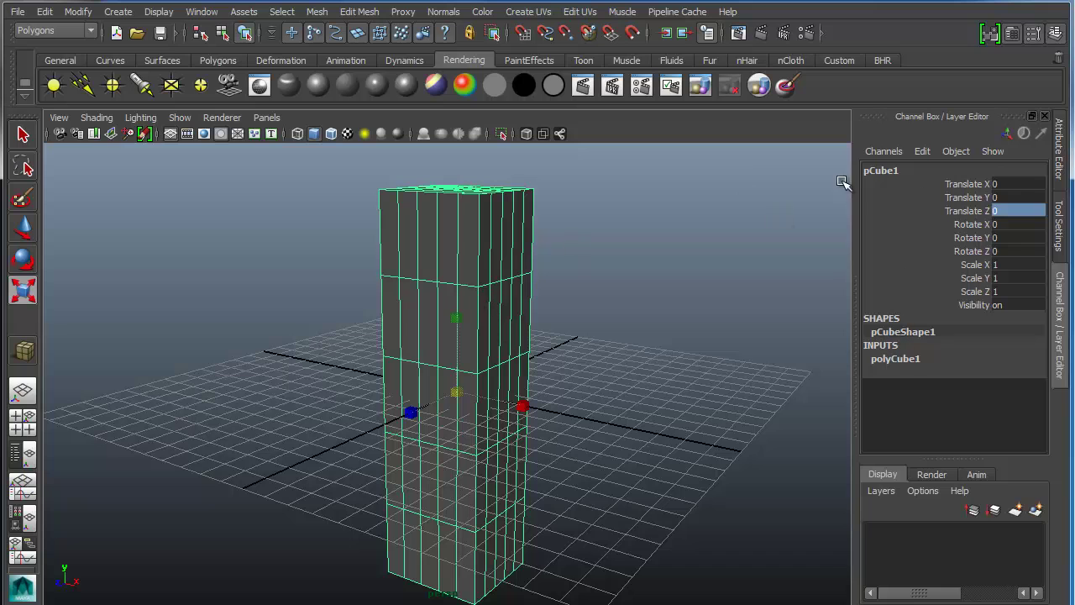
- Rename the box as Leg_001
{"action": "left_click", "coordinate": [886, 177]}
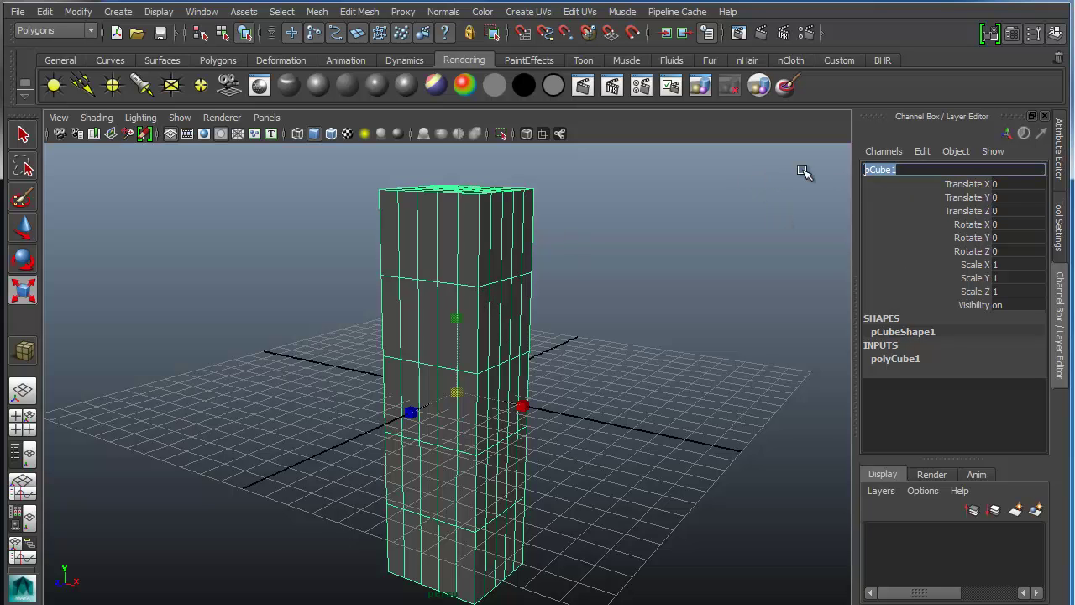
{"action": "type", "text": "Leg_001"}
{"action": "key", "text": "Return"}
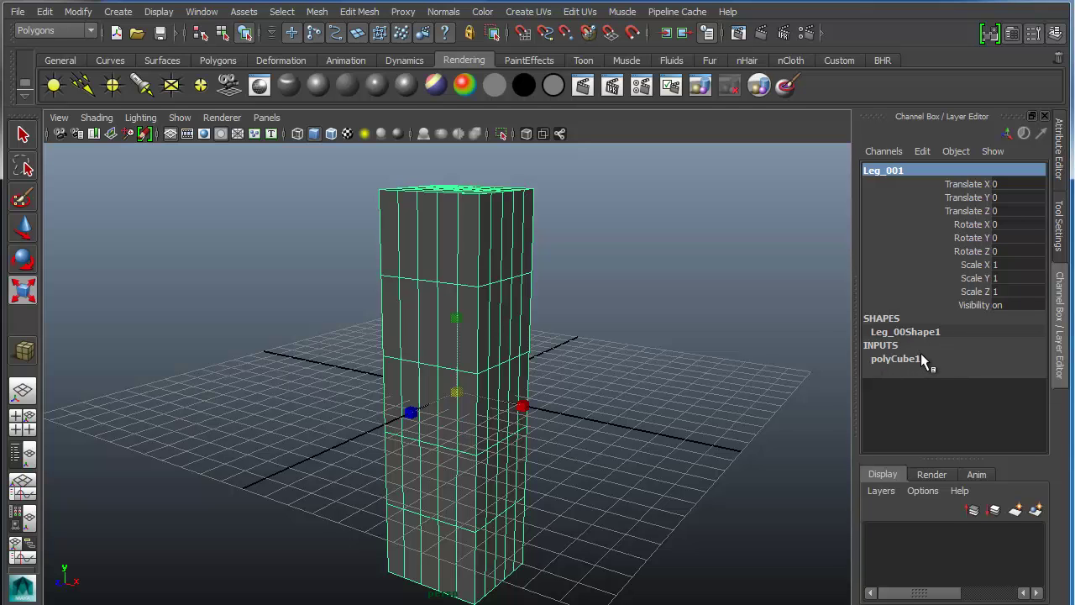
{"action": "left_click", "coordinate": [117, 11]}
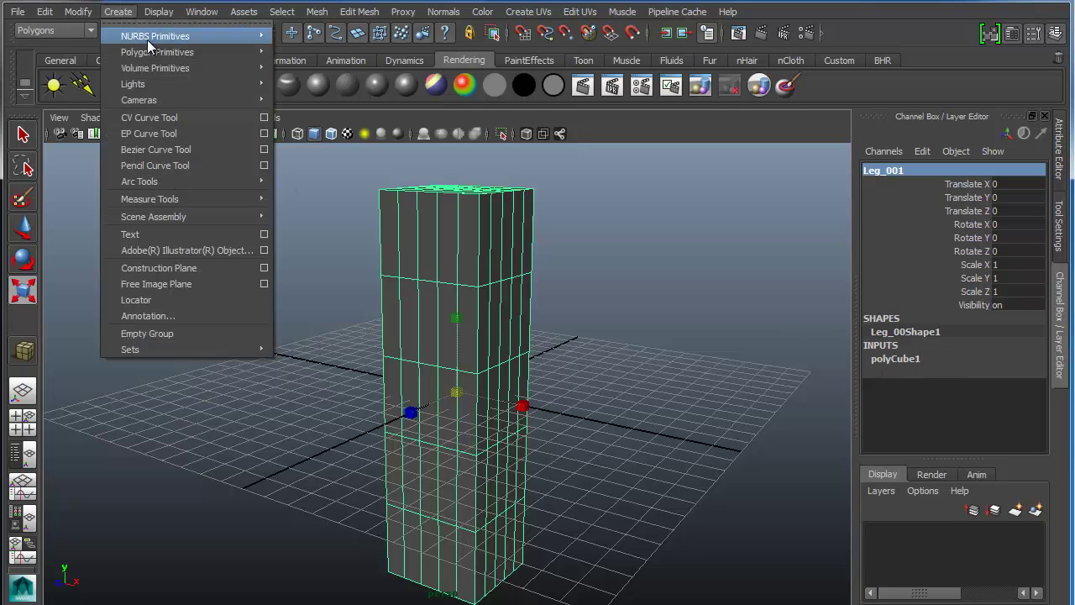
{"action": "mouse_move", "coordinate": [152, 52]}
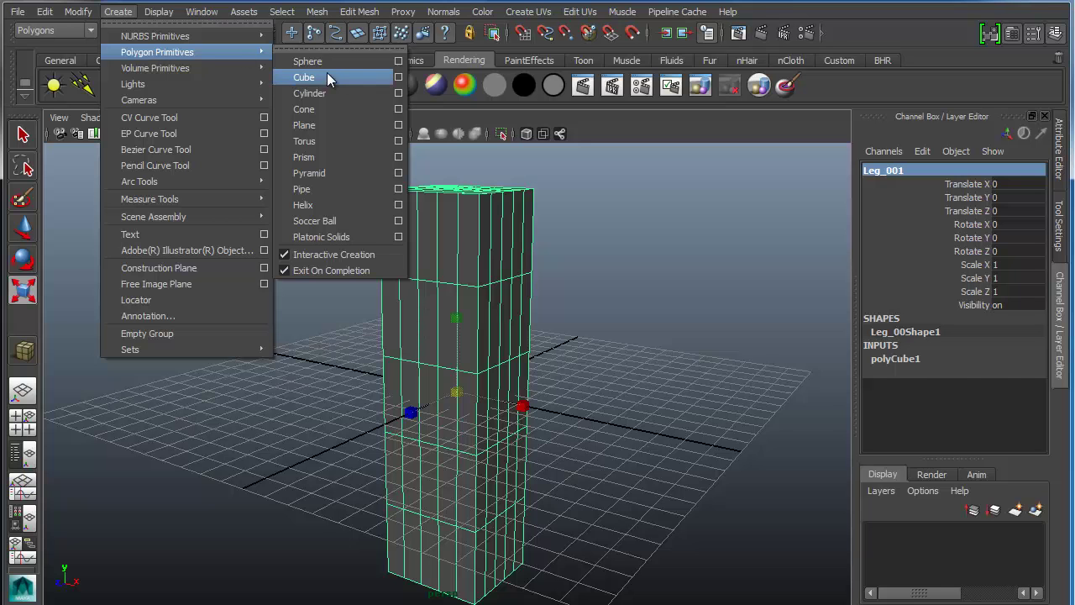
- Set the leg's cube dimensions to width 1, height 10 and depth 1 in its polyCube1 inputs
{"action": "left_click", "coordinate": [905, 360]}
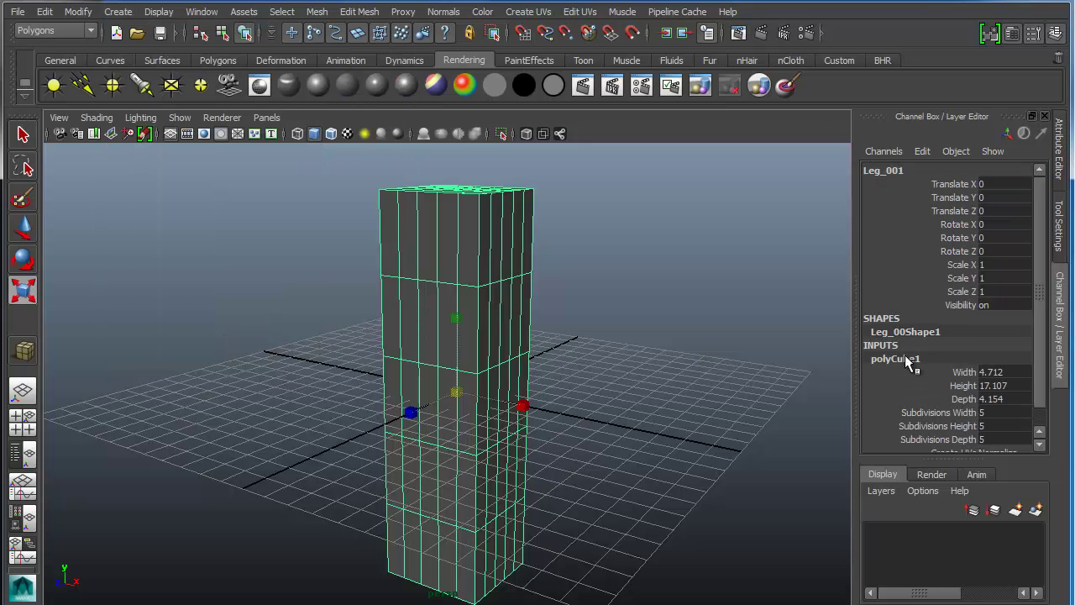
{"action": "scroll", "coordinate": [961, 344], "scroll_direction": "down", "scroll_amount": 1}
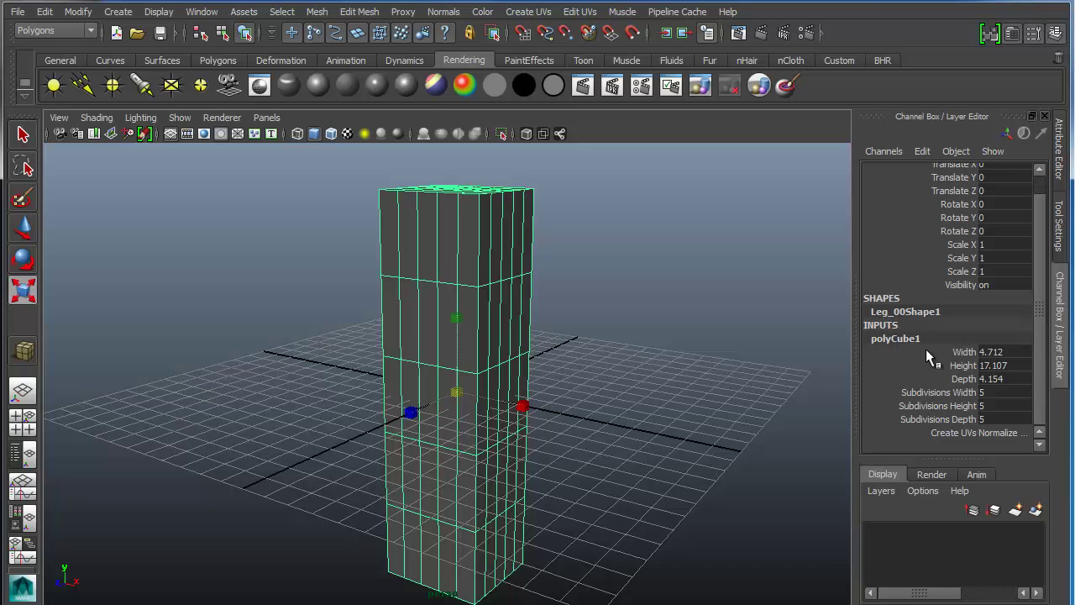
{"action": "left_click", "coordinate": [1008, 352]}
{"action": "type", "text": "1"}
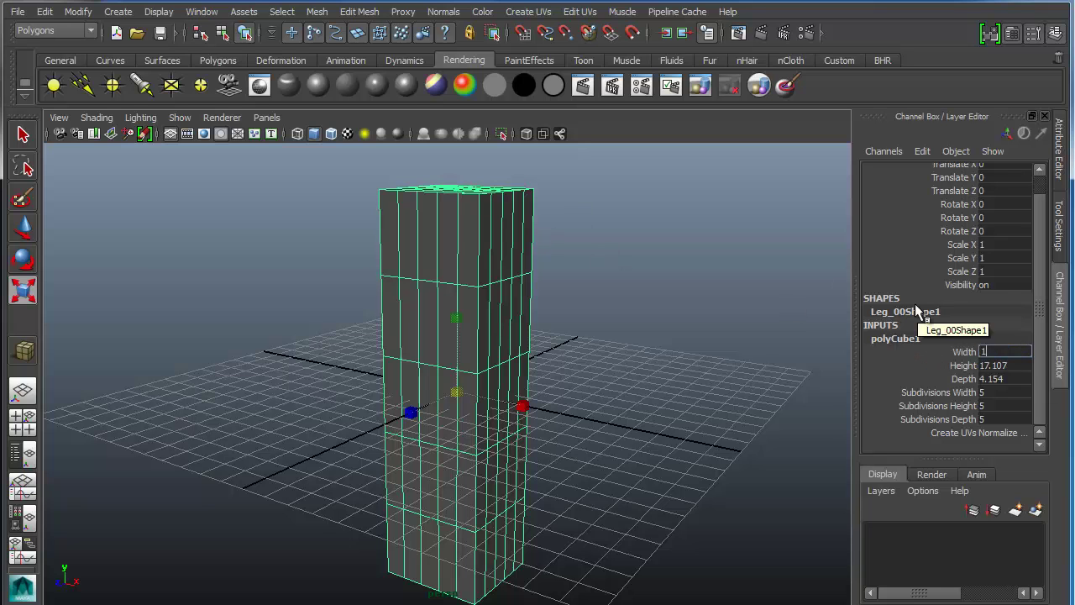
{"action": "key", "text": "Tab"}
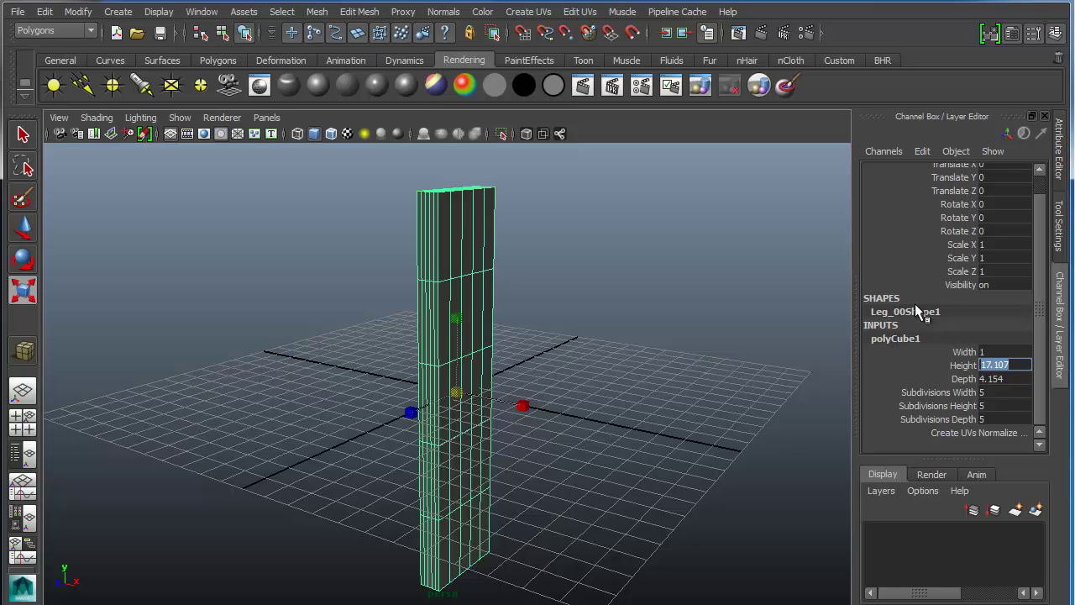
{"action": "type", "text": "10"}
{"action": "key", "text": "Tab"}
{"action": "type", "text": "1"}
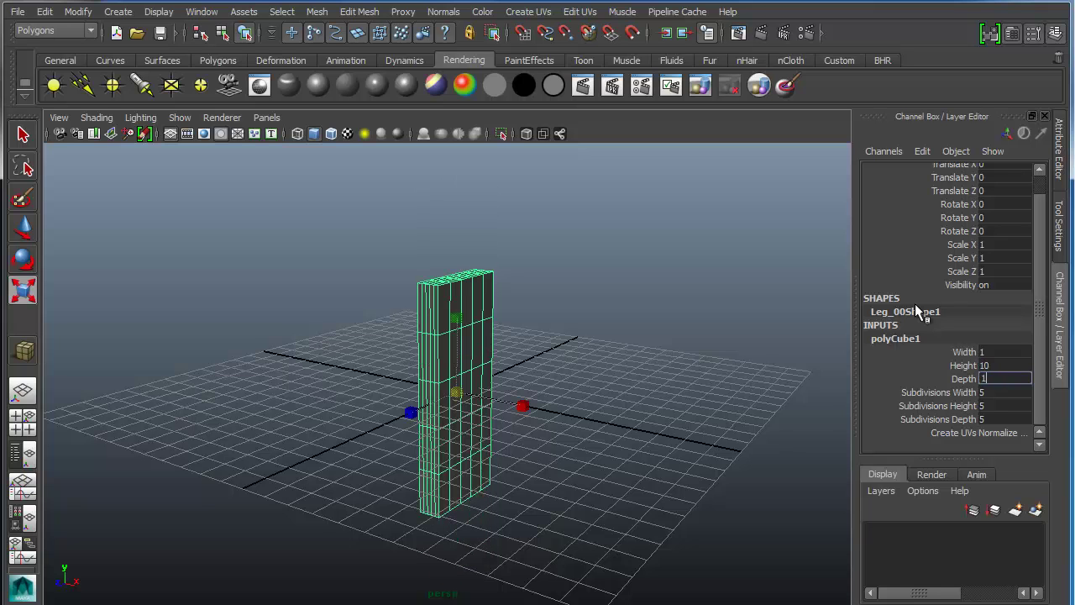
{"action": "key", "text": "Return"}
- Reduce the leg's width, height and depth subdivisions to 1 each
{"action": "left_click_drag", "start_coordinate": [486, 367], "coordinate": [403, 361], "text": "alt"}
{"action": "double_click", "coordinate": [988, 392]}
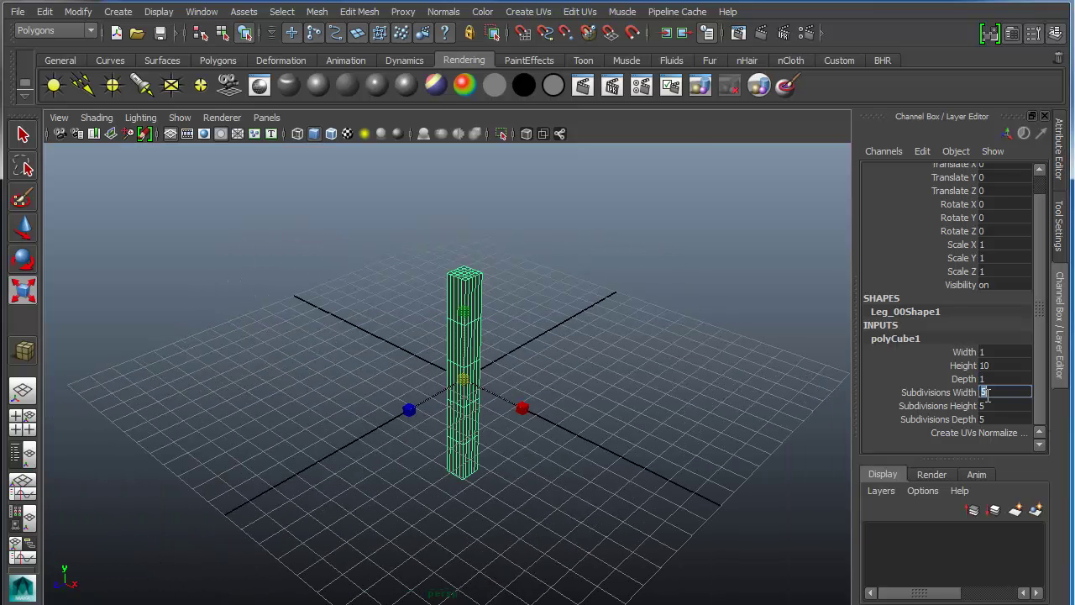
{"action": "type", "text": "1"}
{"action": "key", "text": "Tab"}
{"action": "type", "text": "1"}
{"action": "key", "text": "Tab"}
{"action": "type", "text": "1"}
{"action": "key", "text": "Return"}
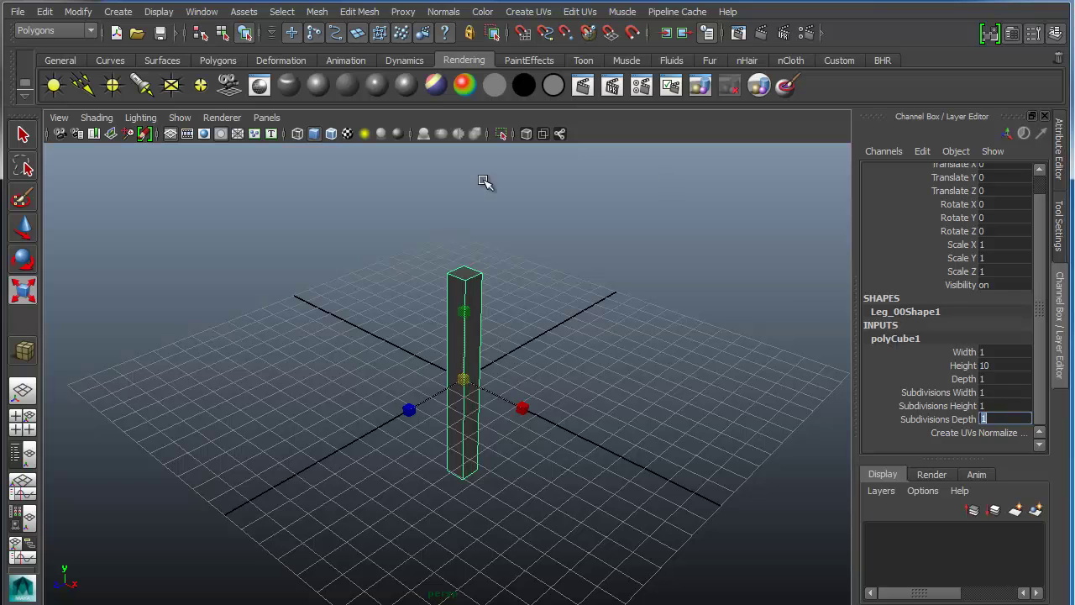
- Move the leg up along Y to about 4.98 so its base rests on the grid
{"action": "left_click_drag", "start_coordinate": [348, 372], "coordinate": [564, 305], "text": "alt"}
{"action": "left_click_drag", "start_coordinate": [450, 278], "coordinate": [401, 275], "text": "alt"}
{"action": "left_click_drag", "start_coordinate": [484, 377], "coordinate": [476, 383], "text": "alt"}
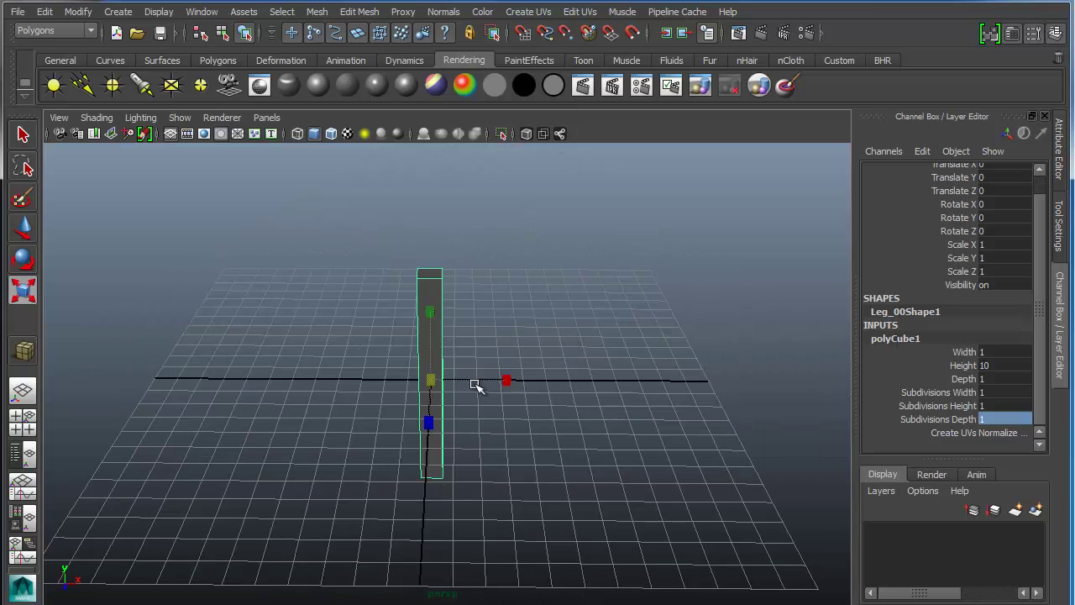
{"action": "left_click_drag", "start_coordinate": [506, 435], "coordinate": [470, 427], "text": "alt"}
{"action": "key", "text": "w"}
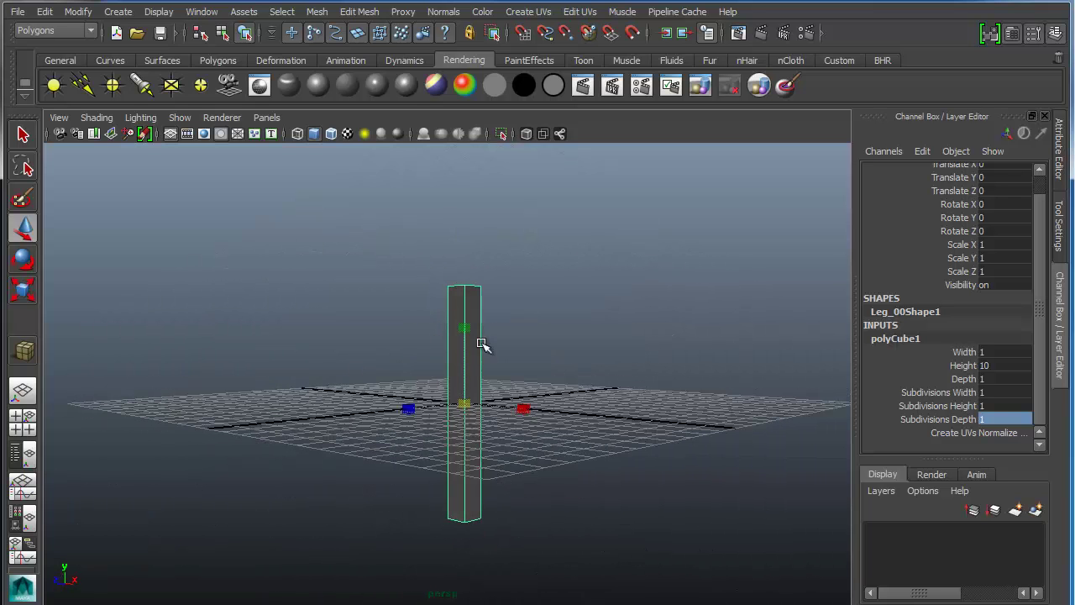
{"action": "left_click_drag", "start_coordinate": [466, 355], "coordinate": [446, 233]}
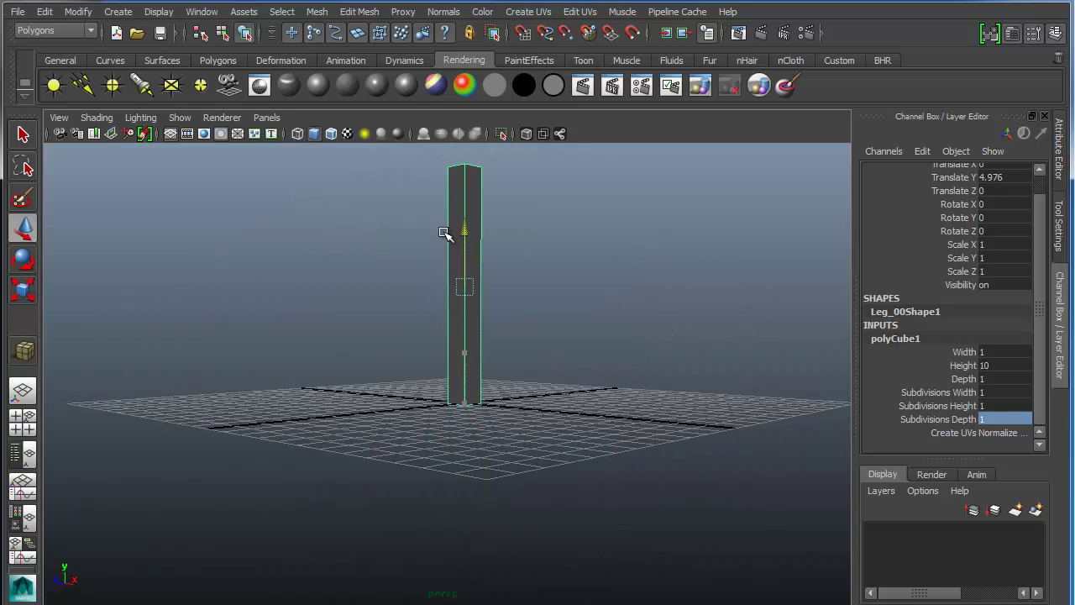
- Move the leg away from the origin along the Z axis to about 4.43
{"action": "left_click_drag", "start_coordinate": [501, 343], "coordinate": [403, 369], "text": "alt"}
{"action": "left_click_drag", "start_coordinate": [420, 328], "coordinate": [317, 368]}
{"action": "left_click_drag", "start_coordinate": [240, 412], "coordinate": [382, 386], "text": "alt"}
{"action": "middle_click_drag", "start_coordinate": [382, 386], "coordinate": [405, 370], "text": "alt"}
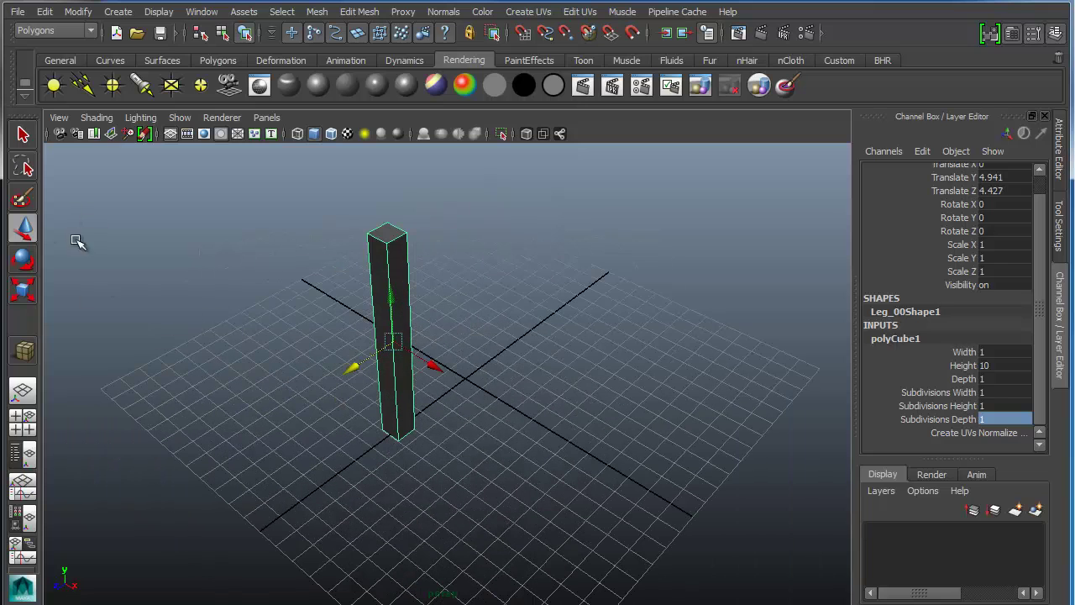
- Open the Move Tool settings and narrow their pane to enlarge the viewport
{"action": "double_click", "coordinate": [21, 232]}
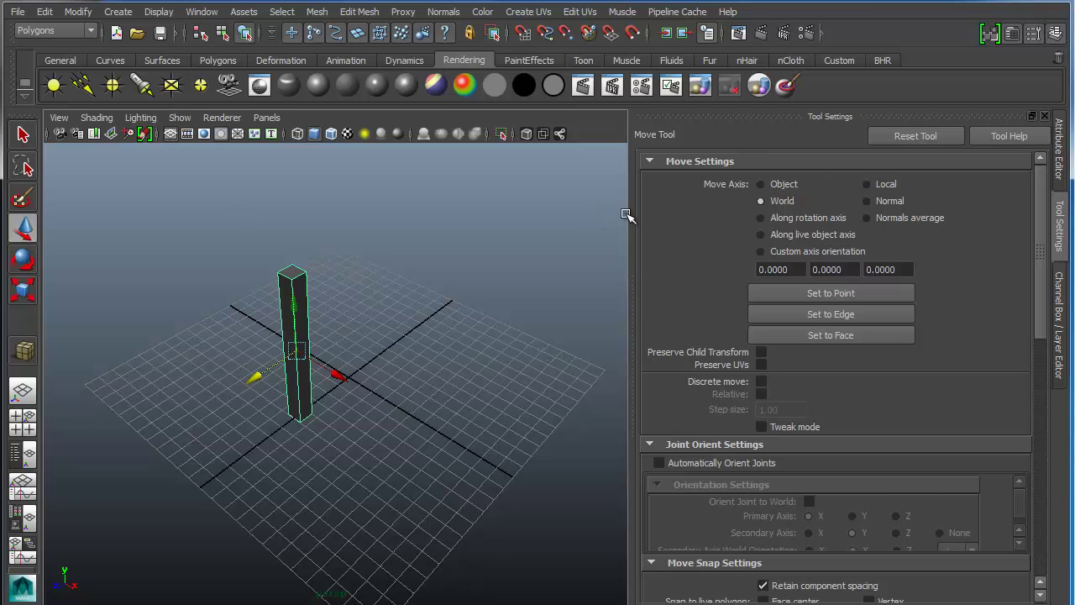
{"action": "left_click_drag", "start_coordinate": [632, 212], "coordinate": [715, 201]}
{"action": "left_click_drag", "start_coordinate": [352, 479], "coordinate": [335, 477], "text": "alt"}
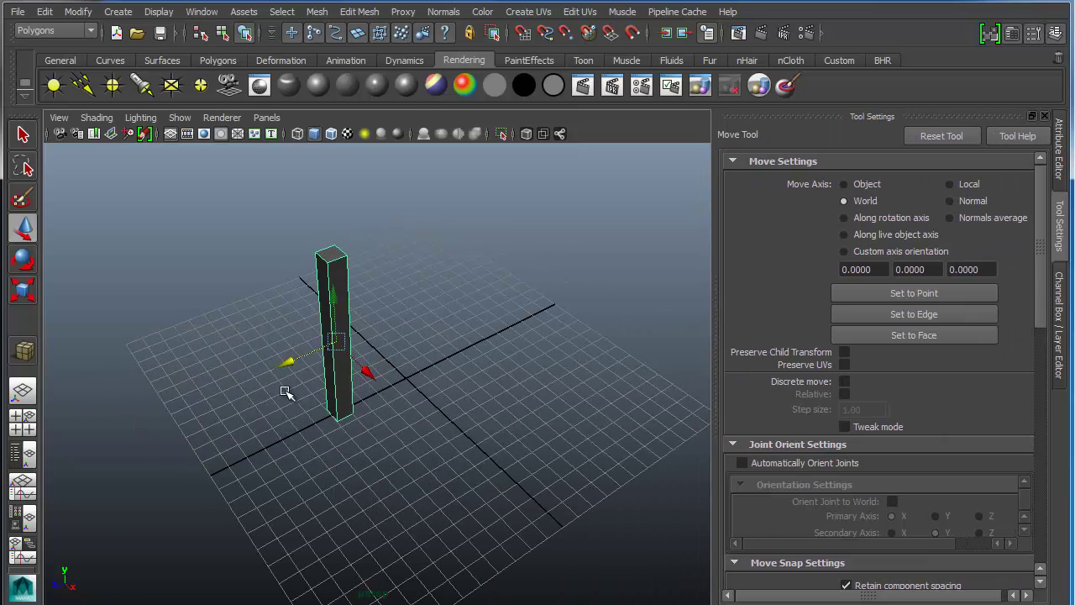
- Reset the leg's Translate Y and Translate Z to 0 so it sits at the origin
{"action": "left_click", "coordinate": [1059, 327]}
{"action": "double_click", "coordinate": [1014, 177]}
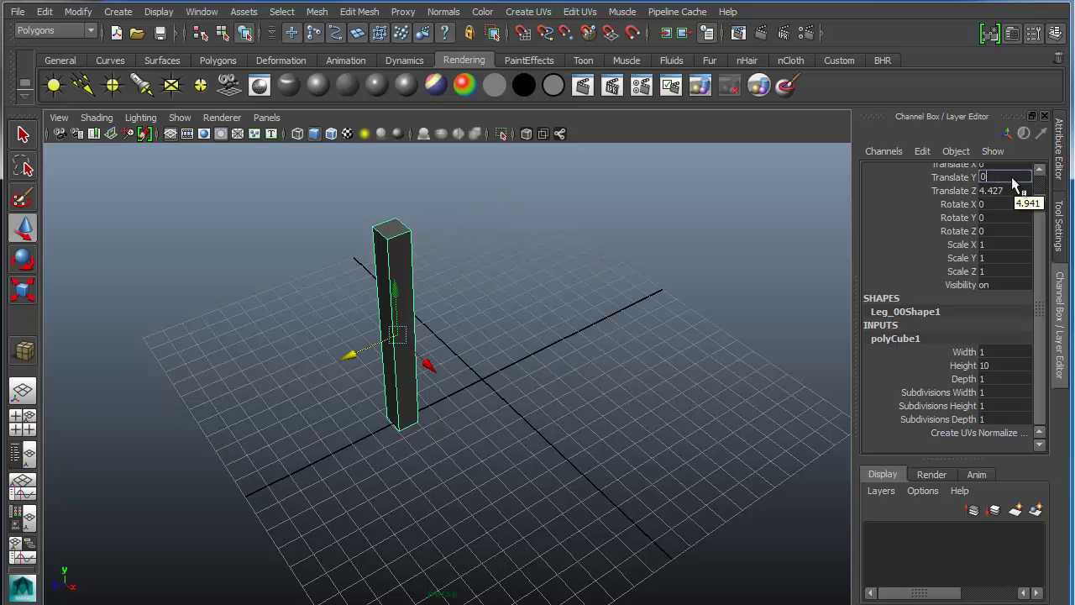
{"action": "key", "text": "Tab"}
{"action": "type", "text": "0"}
{"action": "key", "text": "Return"}
{"action": "scroll", "coordinate": [1032, 213], "scroll_direction": "up", "scroll_amount": 1}
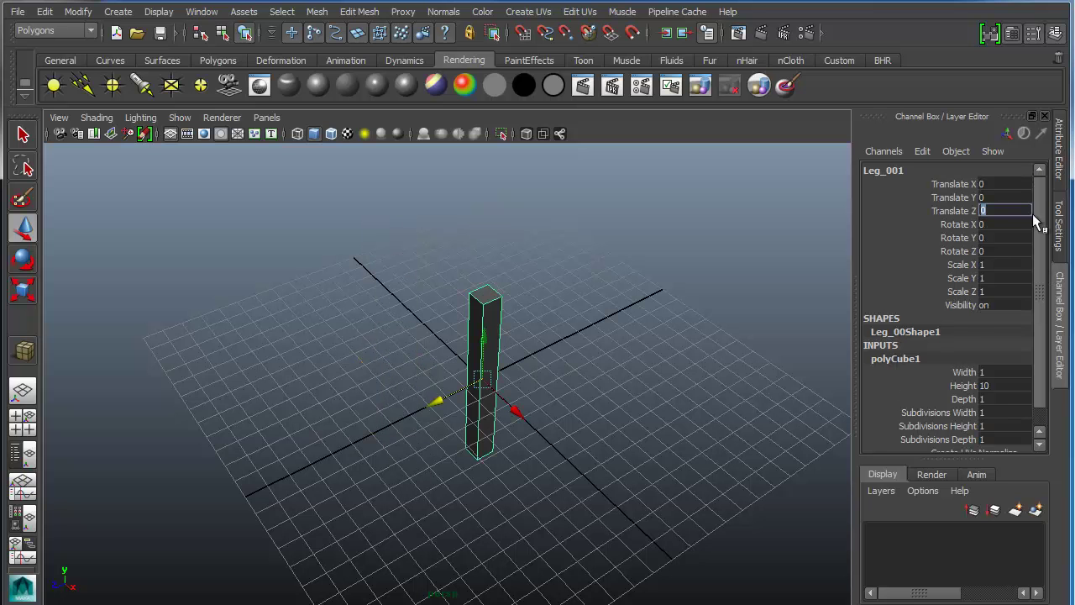
- Move the leg to the back of the grid, to about -3.4 on X and -5.31 on Z
{"action": "left_click_drag", "start_coordinate": [432, 367], "coordinate": [537, 339], "text": "alt"}
{"action": "mouse_move", "coordinate": [531, 379]}
{"action": "left_mouse_down", "text": "alt"}
{"action": "mouse_move", "coordinate": [579, 378]}
{"action": "mouse_move", "coordinate": [547, 353]}
{"action": "mouse_move", "coordinate": [526, 417]}
{"action": "mouse_move", "coordinate": [534, 395]}
{"action": "left_mouse_up", "text": "alt"}
{"action": "left_click_drag", "start_coordinate": [549, 281], "coordinate": [411, 374]}
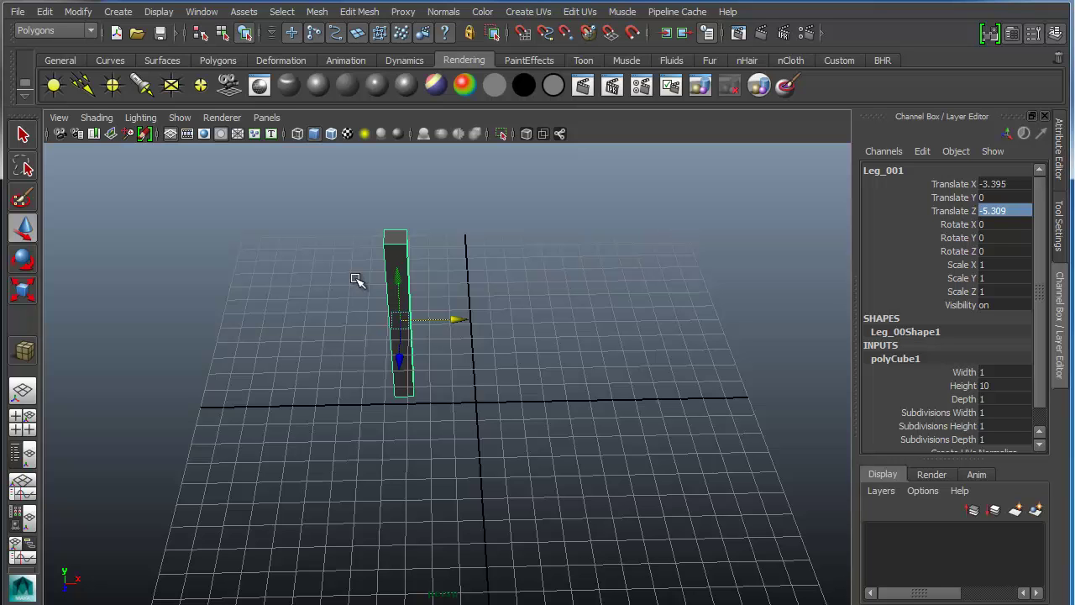
{"action": "mouse_move", "coordinate": [476, 233]}
{"action": "left_mouse_down"}
{"action": "mouse_move", "coordinate": [453, 267]}
{"action": "mouse_move", "coordinate": [476, 269]}
{"action": "left_mouse_up"}
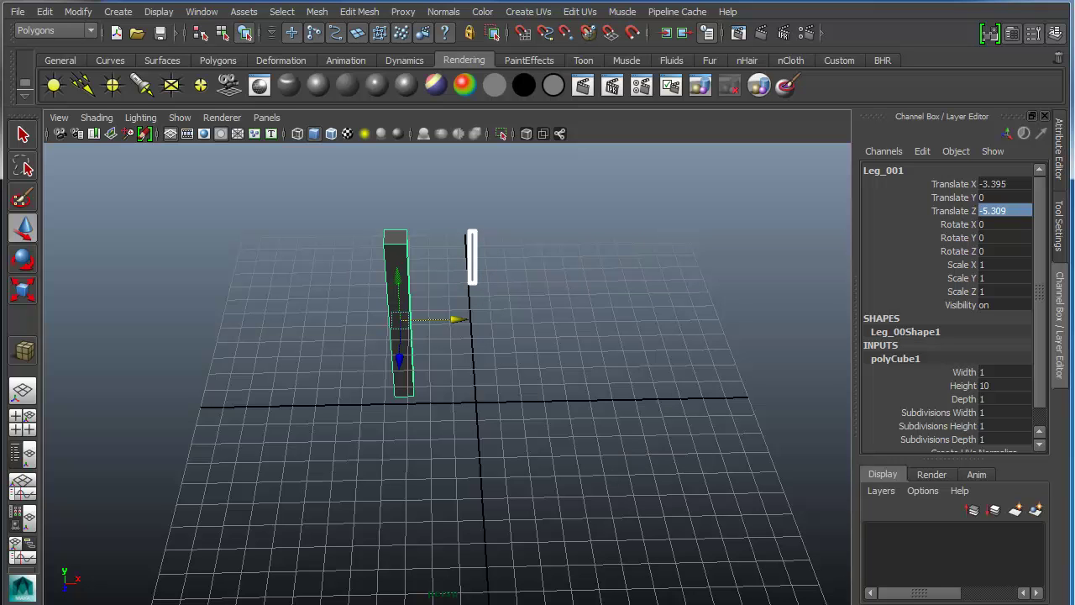
{"action": "mouse_move", "coordinate": [526, 246]}
{"action": "left_mouse_down"}
{"action": "mouse_move", "coordinate": [523, 294]}
{"action": "mouse_move", "coordinate": [564, 270]}
{"action": "mouse_move", "coordinate": [568, 294]}
{"action": "mouse_move", "coordinate": [606, 271]}
{"action": "left_mouse_up"}
{"action": "mouse_move", "coordinate": [622, 235]}
{"action": "left_mouse_down"}
{"action": "mouse_move", "coordinate": [623, 303]}
{"action": "mouse_move", "coordinate": [672, 274]}
{"action": "mouse_move", "coordinate": [661, 300]}
{"action": "left_mouse_up"}
{"action": "mouse_move", "coordinate": [727, 220]}
{"action": "left_mouse_down"}
{"action": "mouse_move", "coordinate": [713, 300]}
{"action": "mouse_move", "coordinate": [751, 307]}
{"action": "mouse_move", "coordinate": [709, 304]}
{"action": "left_mouse_up"}
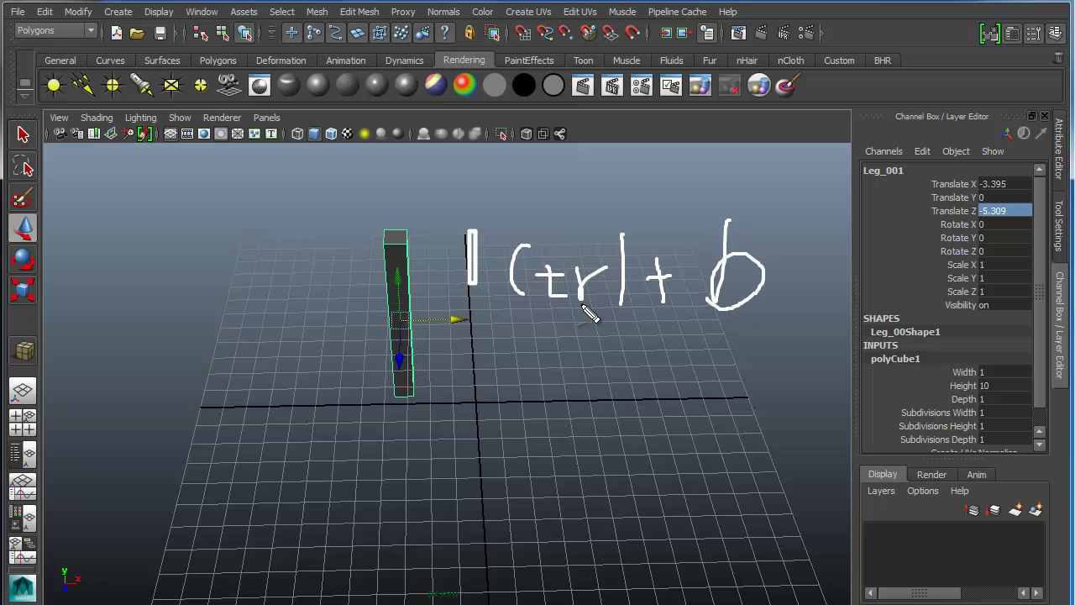
{"action": "mouse_move", "coordinate": [470, 220]}
{"action": "left_mouse_down"}
{"action": "mouse_move", "coordinate": [660, 217]}
{"action": "mouse_move", "coordinate": [497, 336]}
{"action": "mouse_move", "coordinate": [470, 292]}
{"action": "mouse_move", "coordinate": [472, 262]}
{"action": "left_mouse_up"}
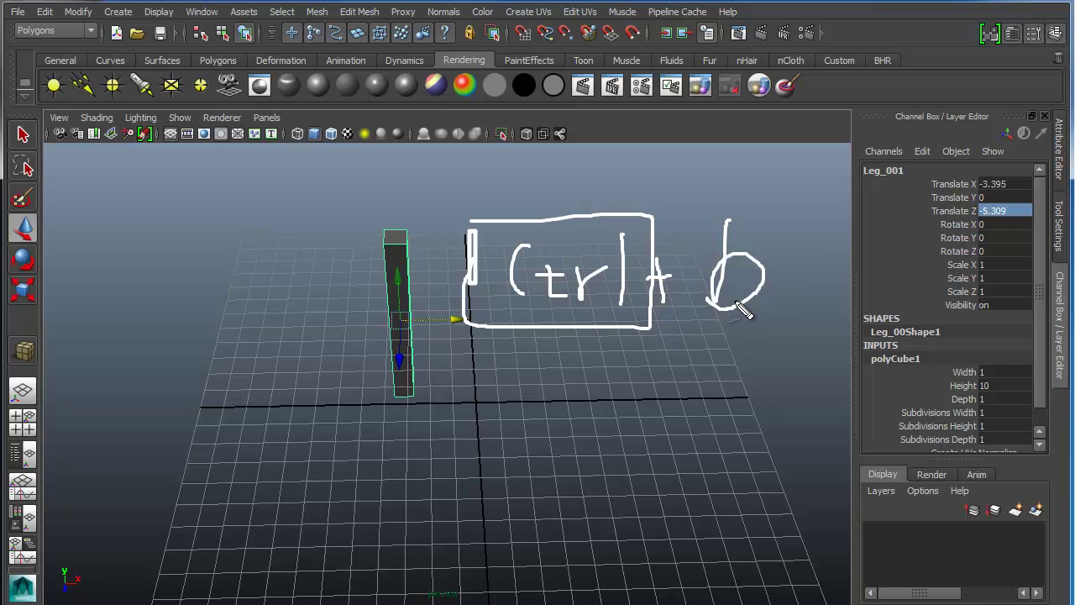
{"action": "mouse_move", "coordinate": [742, 202]}
{"action": "left_mouse_down"}
{"action": "mouse_move", "coordinate": [737, 313]}
{"action": "mouse_move", "coordinate": [710, 286]}
{"action": "mouse_move", "coordinate": [740, 242]}
{"action": "mouse_move", "coordinate": [736, 316]}
{"action": "left_mouse_up"}
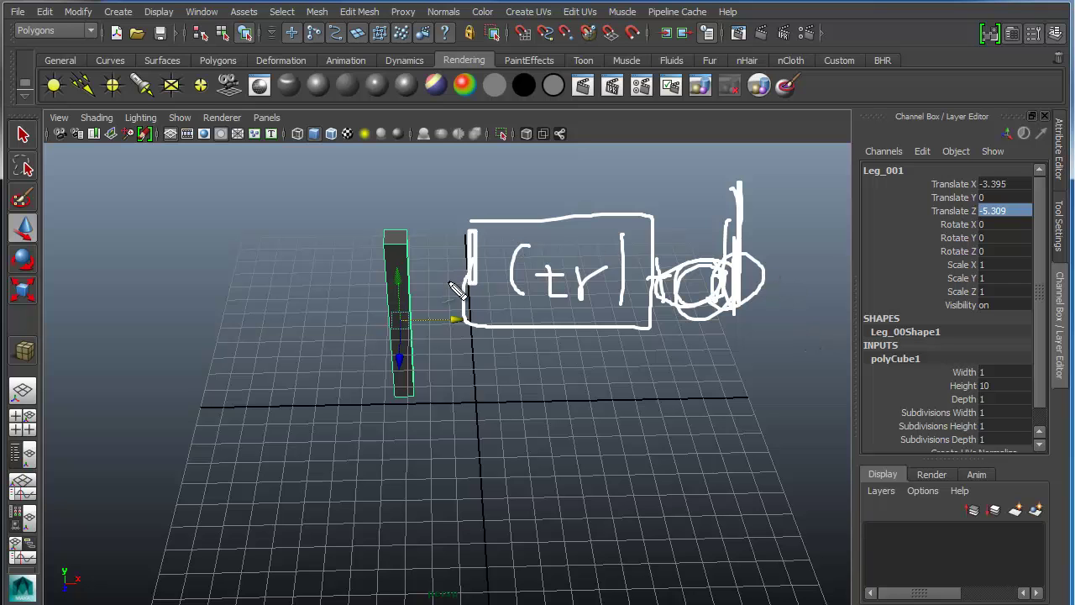
{"action": "key", "text": "Escape"}
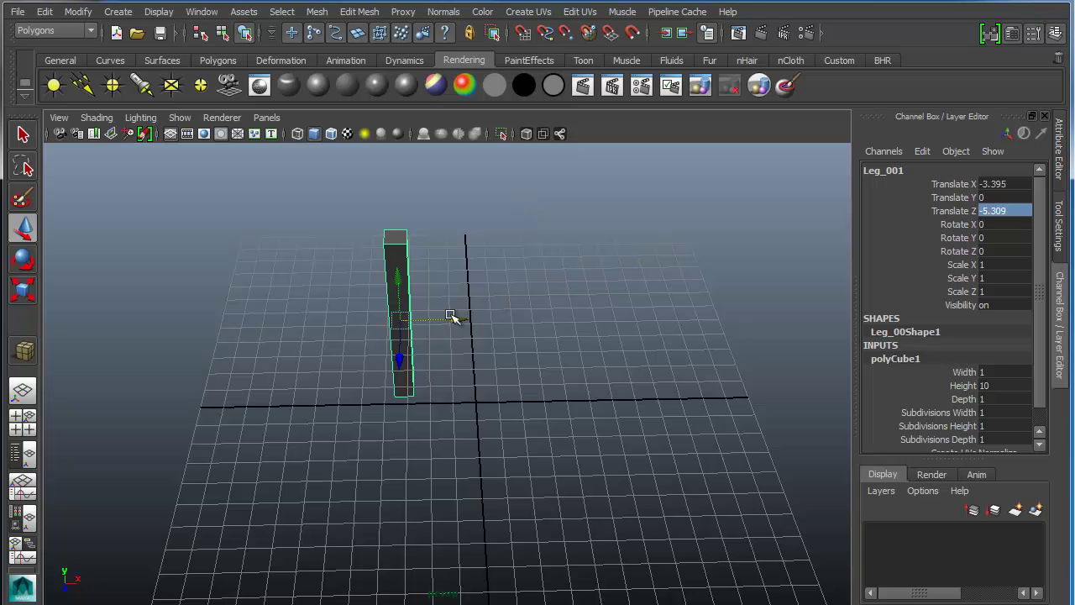
- Try to duplicate the leg and slide the copy along X to about 3.7, and undo these changes
{"action": "left_click_drag", "start_coordinate": [451, 319], "coordinate": [492, 312]}
{"action": "key", "text": "ctrl+z"}
{"action": "key", "text": "ctrl+d"}
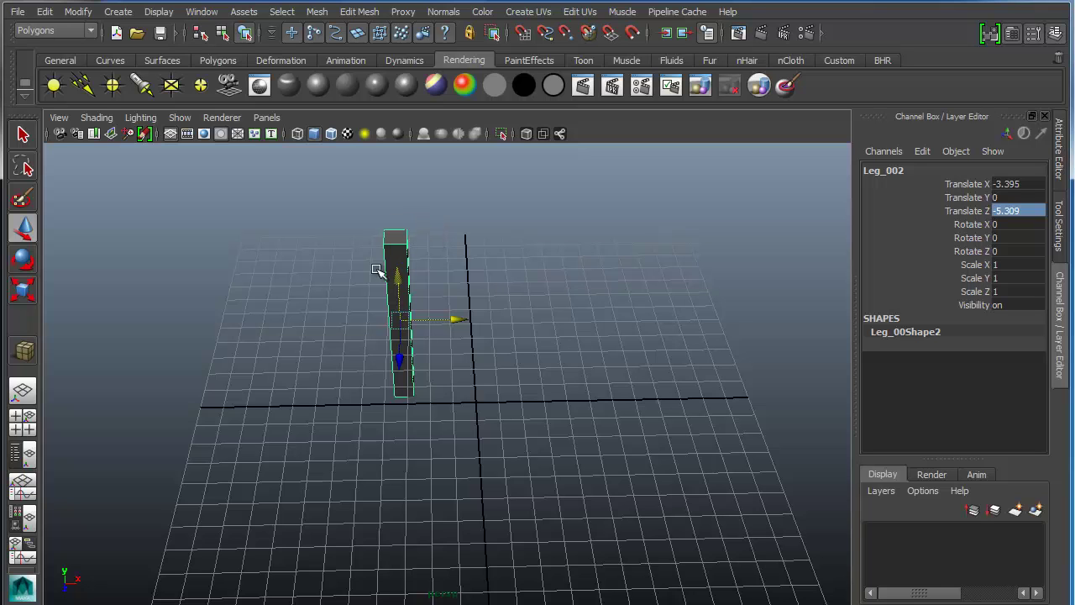
{"action": "left_click_drag", "start_coordinate": [449, 319], "coordinate": [597, 307]}
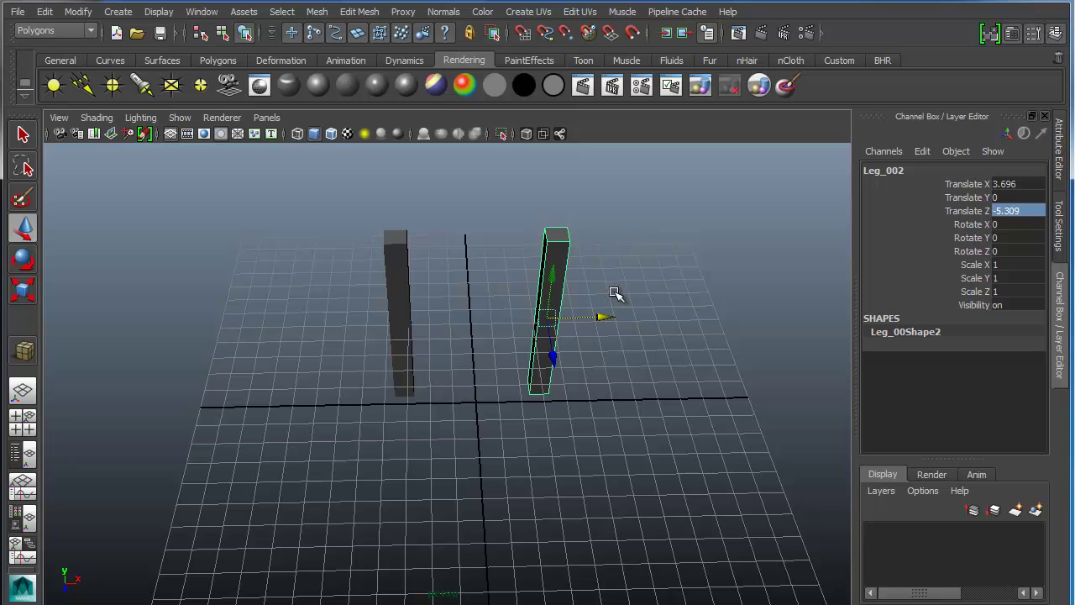
{"action": "key", "text": "ctrl+z"}
{"action": "key", "text": "ctrl+z"}
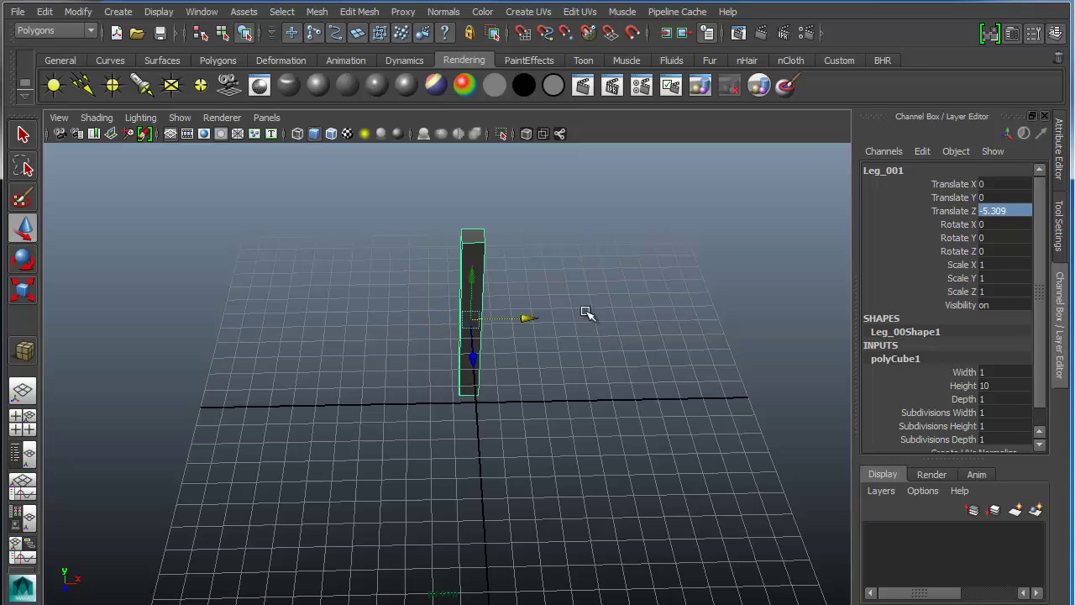
- Move the leg along X to about -4.41 and duplicate it in place
{"action": "left_click_drag", "start_coordinate": [525, 319], "coordinate": [445, 334]}
{"action": "key", "text": "ctrl+d"}
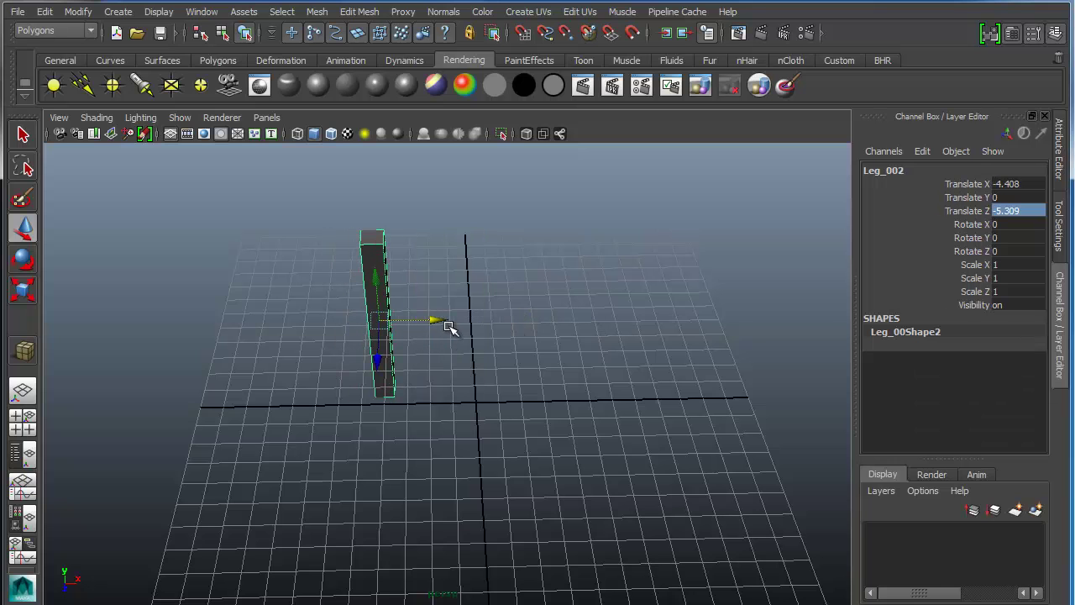
- Try to move the overlapping legs together along X to about 4.3, undoing each move
{"action": "left_click", "coordinate": [450, 264]}
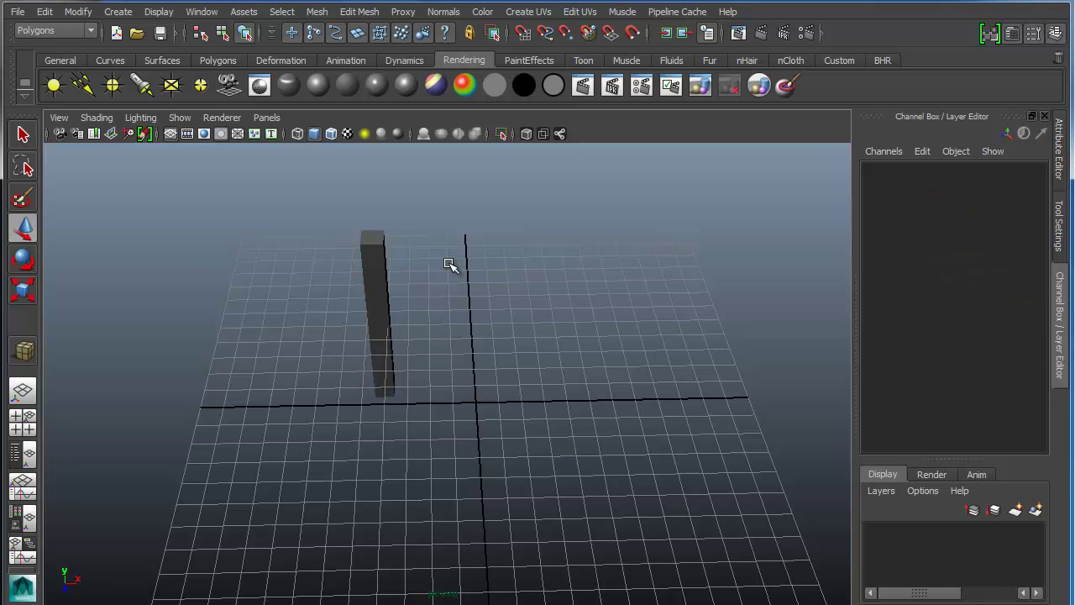
{"action": "left_click_drag", "start_coordinate": [304, 188], "coordinate": [416, 311]}
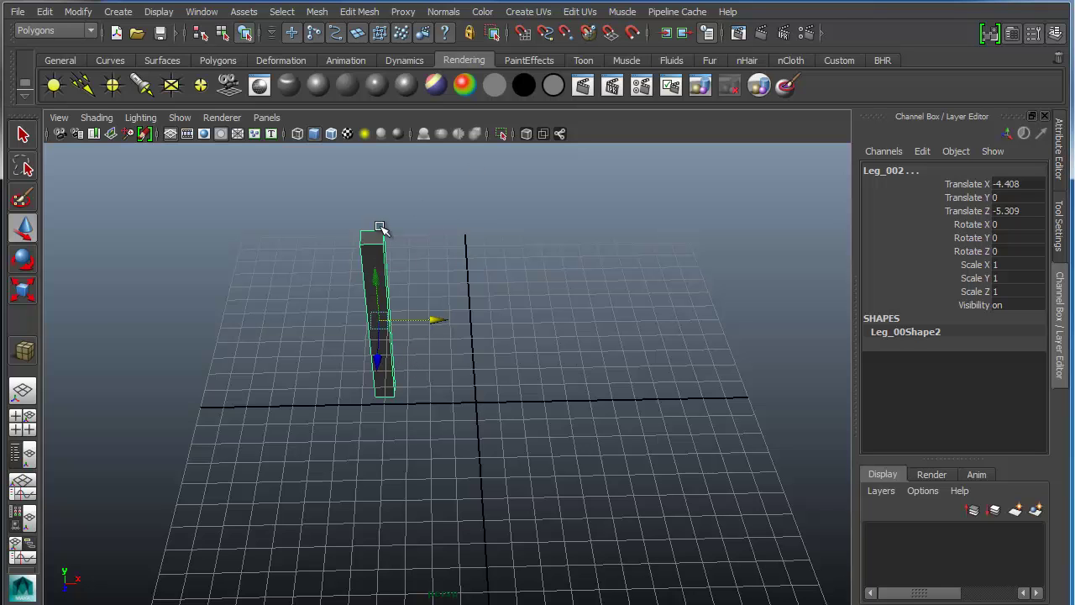
{"action": "left_click_drag", "start_coordinate": [437, 316], "coordinate": [618, 318]}
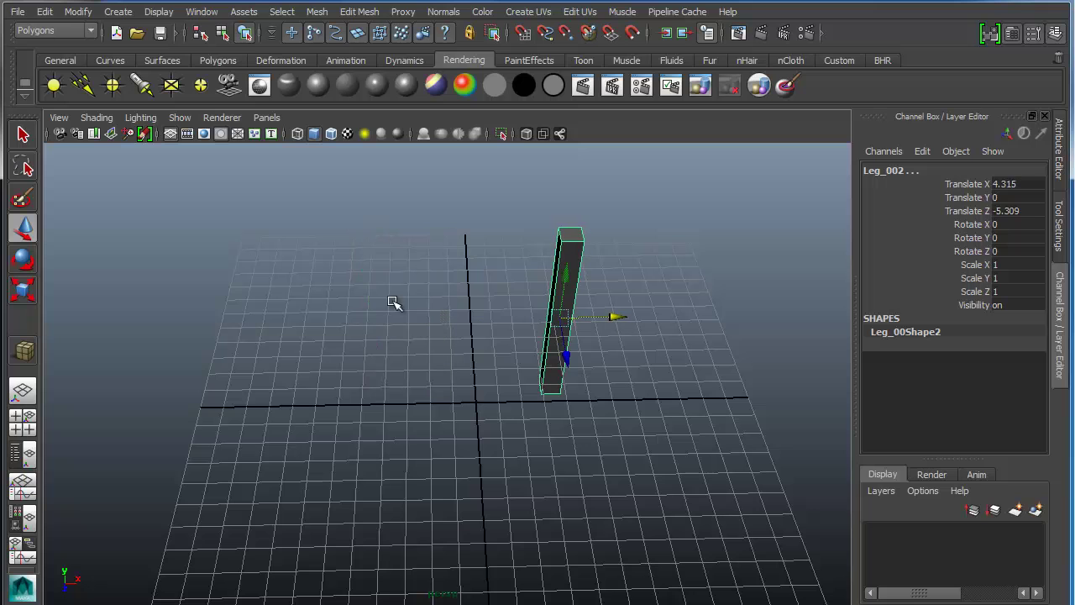
{"action": "key", "text": "ctrl+d"}
{"action": "key", "text": "ctrl+z"}
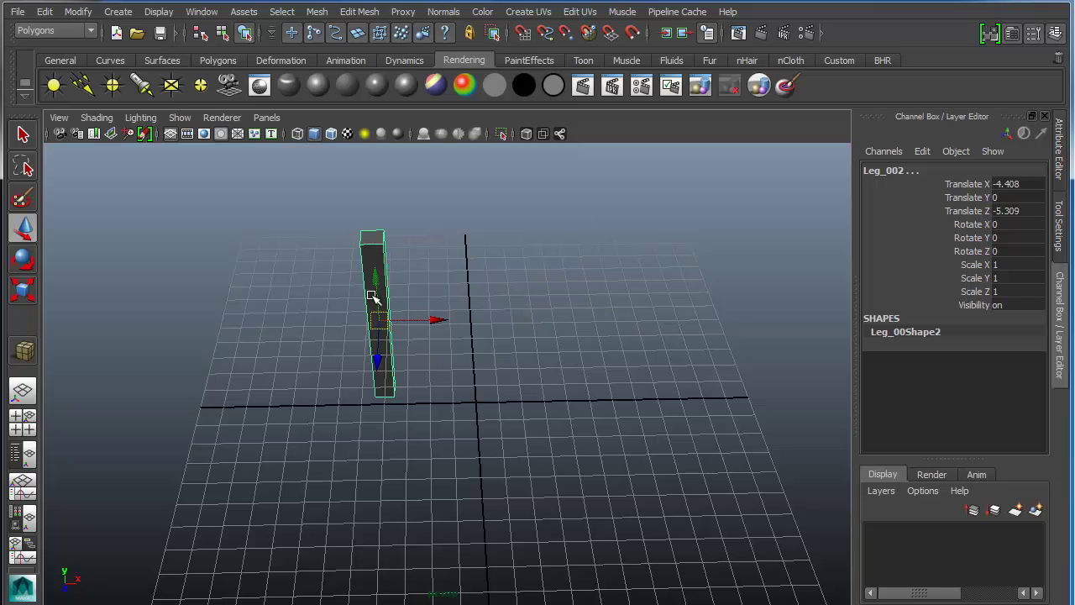
{"action": "left_click_drag", "start_coordinate": [439, 319], "coordinate": [598, 322]}
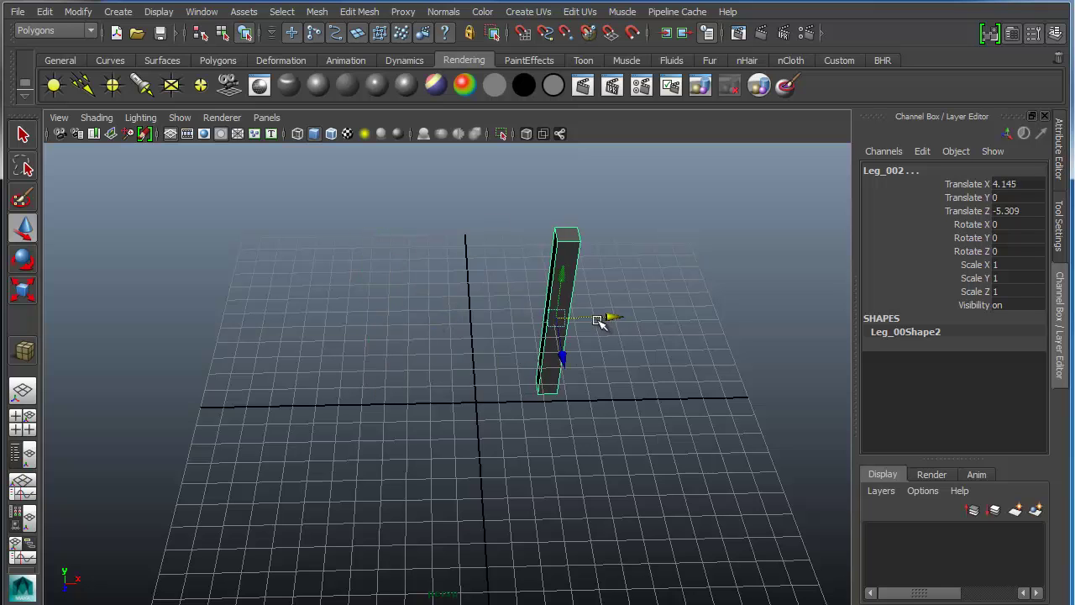
{"action": "key", "text": "ctrl+z"}
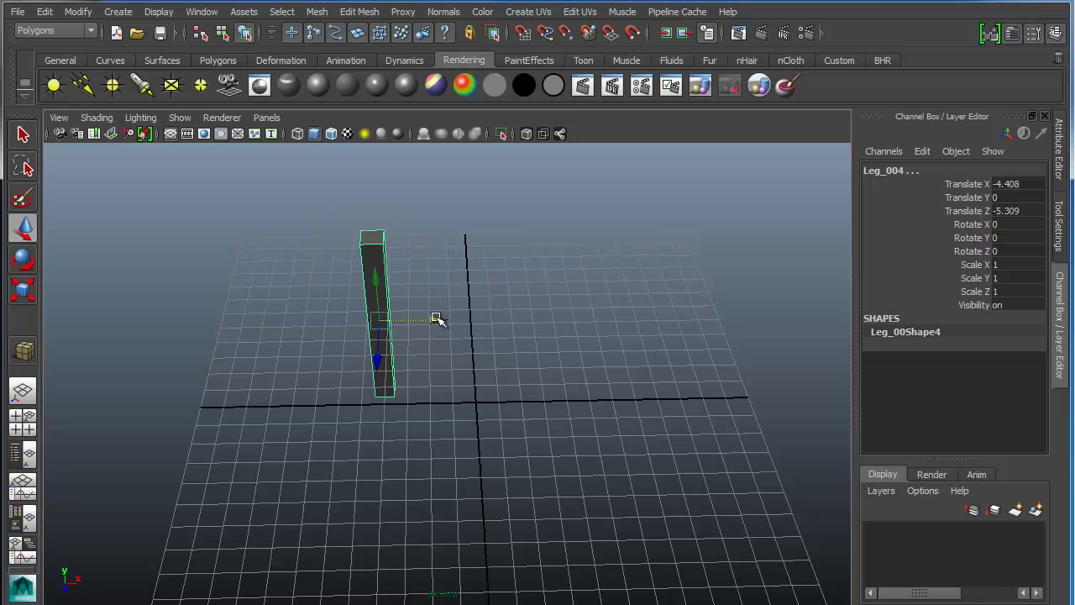
{"action": "left_click_drag", "start_coordinate": [437, 319], "coordinate": [511, 319]}
{"action": "key", "text": "ctrl+z"}
- Slide surplus overlapping leg copies out along X to about -1.12 and delete them
{"action": "left_click", "coordinate": [415, 236]}
{"action": "left_click", "coordinate": [382, 252]}
{"action": "left_click_drag", "start_coordinate": [434, 320], "coordinate": [496, 317]}
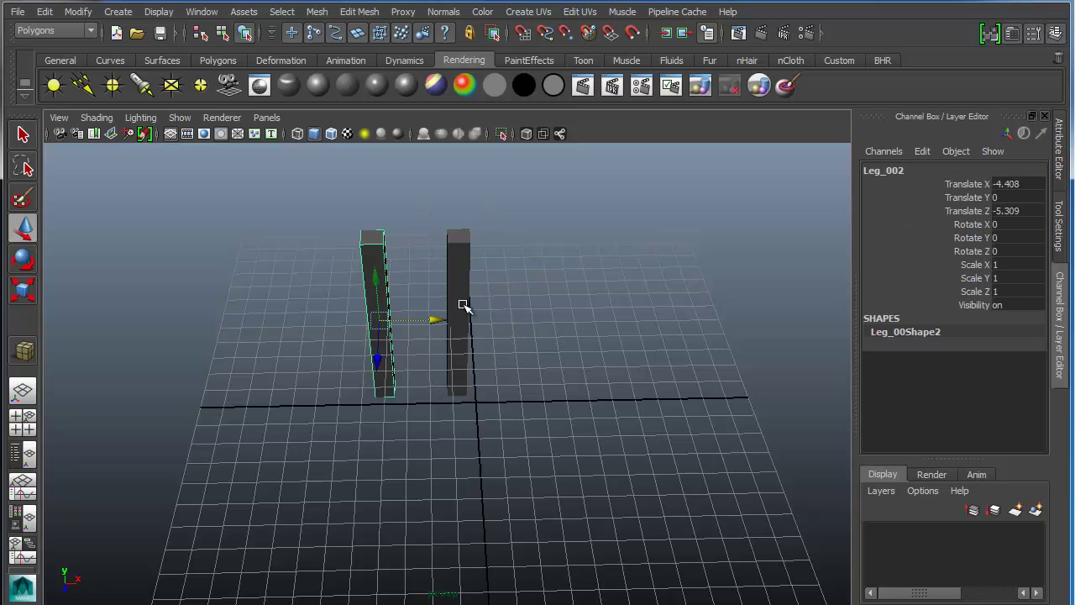
{"action": "key", "text": "ctrl+z"}
{"action": "left_click", "coordinate": [370, 300]}
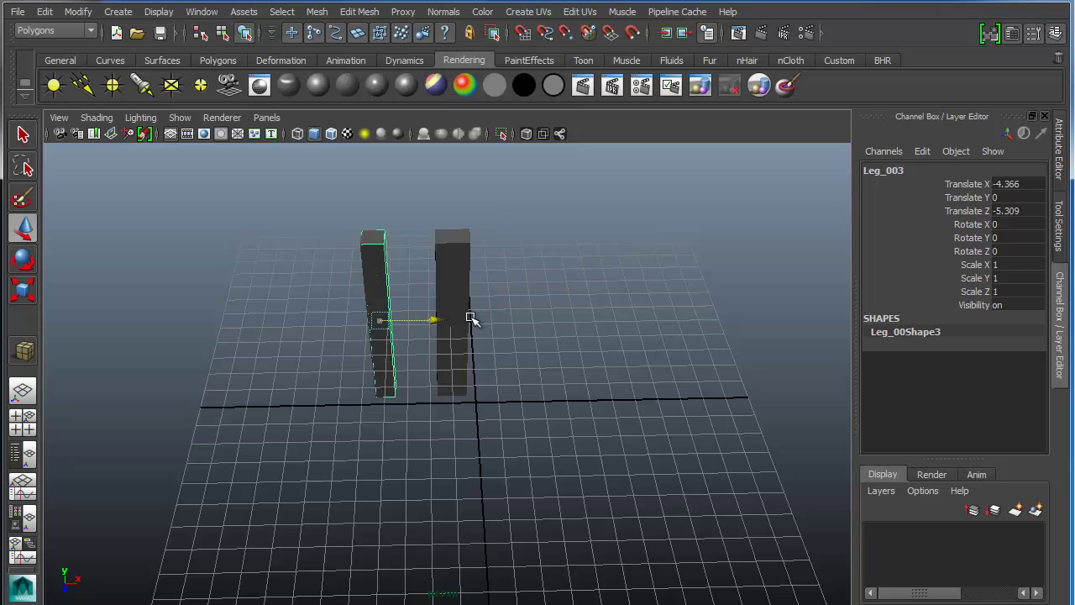
{"action": "left_click", "coordinate": [433, 308]}
{"action": "left_click", "coordinate": [378, 297]}
{"action": "left_click", "coordinate": [456, 311]}
{"action": "left_click", "coordinate": [377, 289]}
{"action": "left_click_drag", "start_coordinate": [431, 322], "coordinate": [498, 321]}
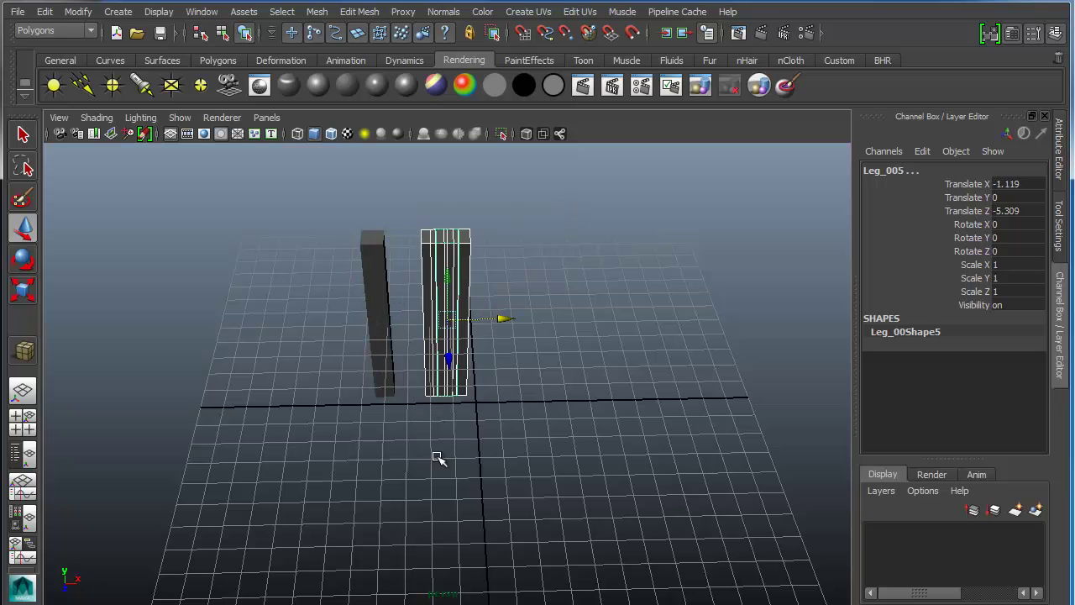
{"action": "key", "text": "Delete"}
- Delete the remaining overlapping legs one by one and undo the last deletion to keep a single leg
{"action": "left_click", "coordinate": [367, 288]}
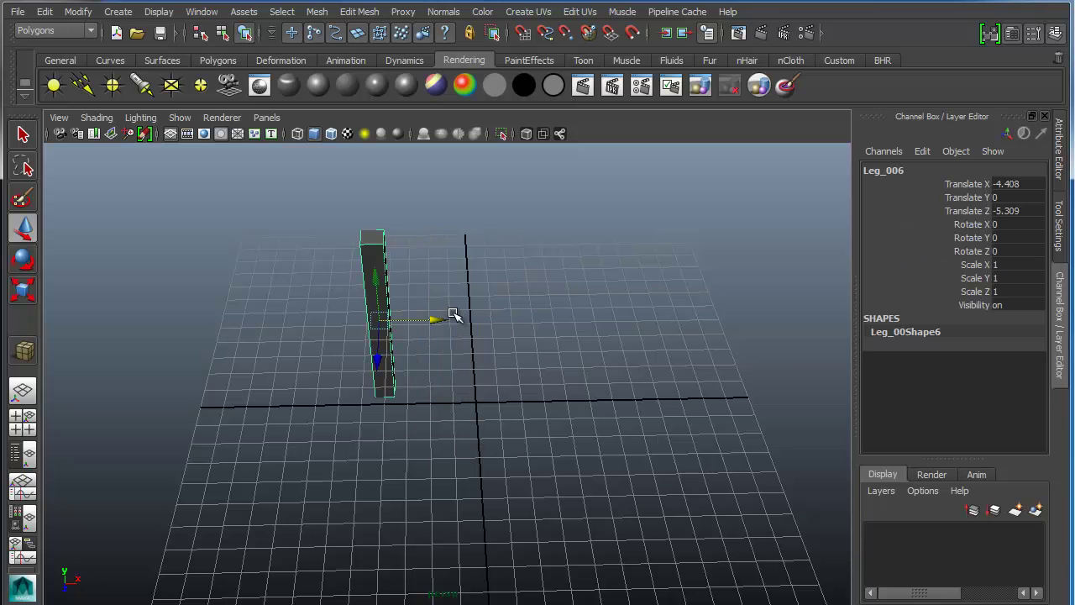
{"action": "left_click", "coordinate": [392, 308]}
{"action": "left_click", "coordinate": [367, 300]}
{"action": "key", "text": "Delete"}
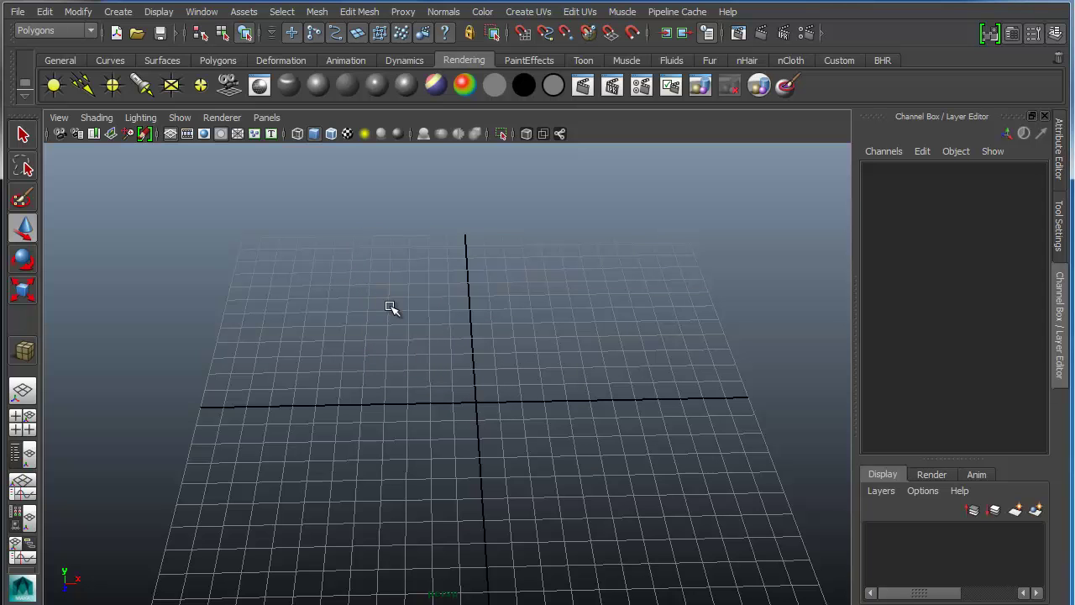
{"action": "key", "text": "ctrl+z"}
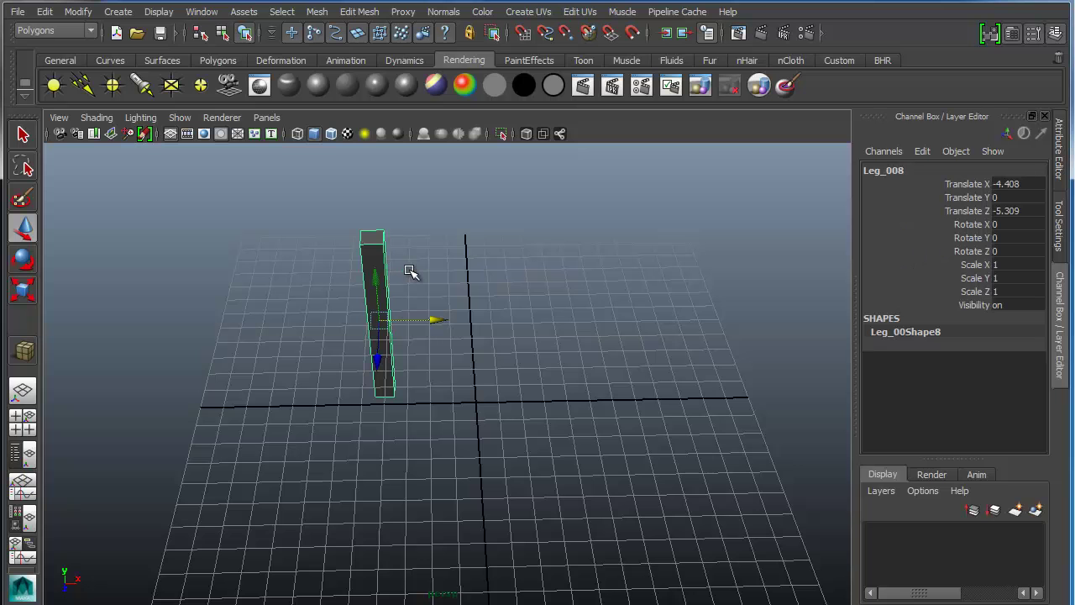
- Duplicate the leg to about 3.94 on X, and duplicate the resulting pair to about 2.78 on Z
{"action": "key", "text": "ctrl+d"}
{"action": "left_click_drag", "start_coordinate": [435, 320], "coordinate": [608, 314]}
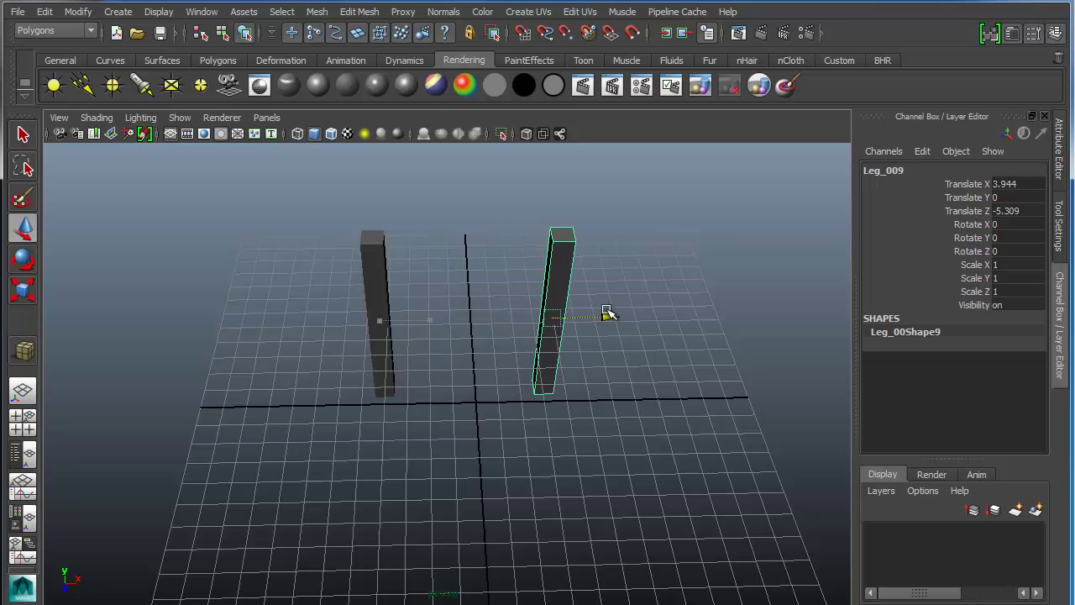
{"action": "mouse_move", "coordinate": [413, 408]}
{"action": "left_mouse_down", "text": "alt"}
{"action": "mouse_move", "coordinate": [566, 344]}
{"action": "mouse_move", "coordinate": [486, 378]}
{"action": "mouse_move", "coordinate": [368, 377]}
{"action": "mouse_move", "coordinate": [431, 386]}
{"action": "mouse_move", "coordinate": [440, 408]}
{"action": "mouse_move", "coordinate": [401, 396]}
{"action": "mouse_move", "coordinate": [432, 392]}
{"action": "mouse_move", "coordinate": [451, 353]}
{"action": "mouse_move", "coordinate": [374, 305]}
{"action": "mouse_move", "coordinate": [310, 325]}
{"action": "mouse_move", "coordinate": [285, 302]}
{"action": "mouse_move", "coordinate": [350, 295]}
{"action": "mouse_move", "coordinate": [322, 324]}
{"action": "mouse_move", "coordinate": [360, 403]}
{"action": "mouse_move", "coordinate": [423, 257]}
{"action": "left_mouse_up", "text": "alt"}
{"action": "key", "text": "4"}
{"action": "mouse_move", "coordinate": [482, 412]}
{"action": "left_mouse_down", "text": "alt"}
{"action": "mouse_move", "coordinate": [400, 417]}
{"action": "mouse_move", "coordinate": [478, 422]}
{"action": "mouse_move", "coordinate": [377, 428]}
{"action": "mouse_move", "coordinate": [407, 397]}
{"action": "left_mouse_up", "text": "alt"}
{"action": "key", "text": "5"}
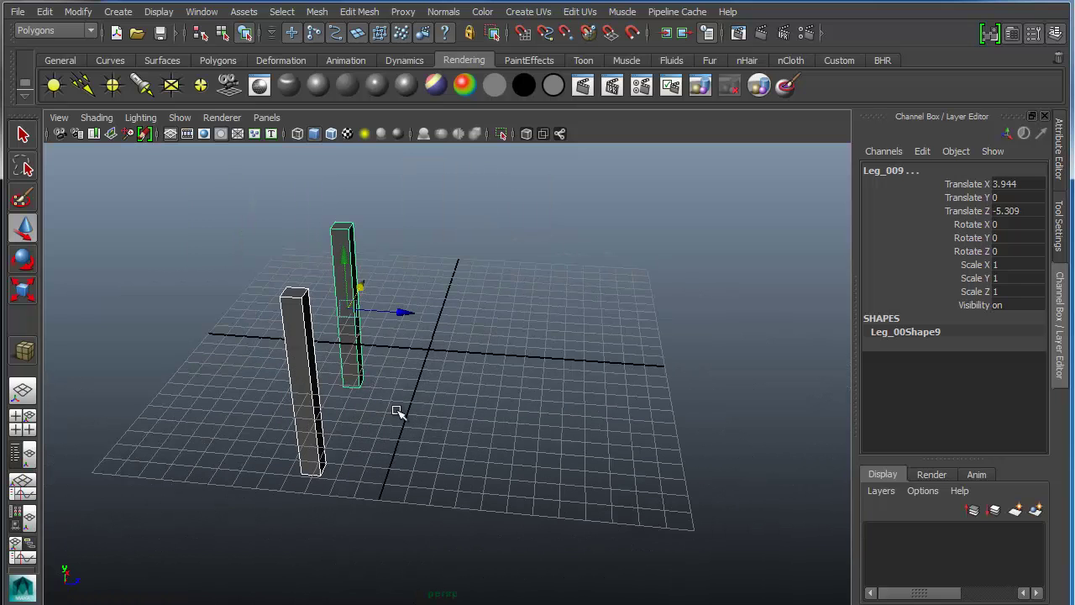
{"action": "left_click_drag", "start_coordinate": [406, 313], "coordinate": [551, 328]}
{"action": "left_click_drag", "start_coordinate": [440, 428], "coordinate": [330, 438], "text": "alt"}
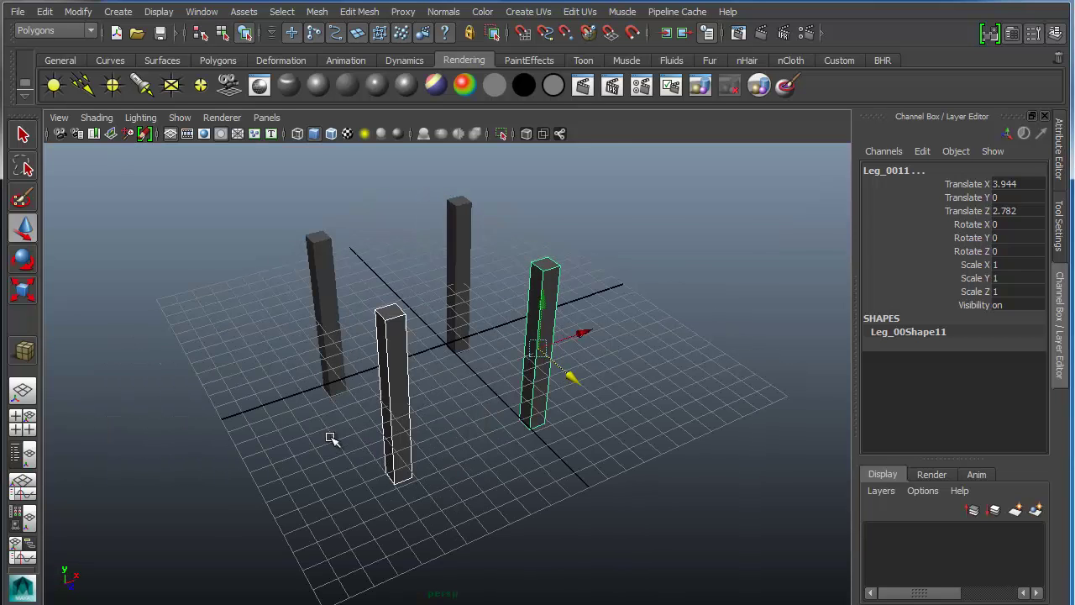
- Duplicate the front leg at negative X and set the copy's Rotate Z to 90 to make a crossbar
{"action": "left_click", "coordinate": [398, 395]}
{"action": "left_click_drag", "start_coordinate": [443, 449], "coordinate": [499, 447], "text": "alt"}
{"action": "key", "text": "ctrl+d"}
{"action": "key", "text": "e"}
{"action": "left_click_drag", "start_coordinate": [435, 346], "coordinate": [336, 361]}
{"action": "left_click", "coordinate": [1038, 252]}
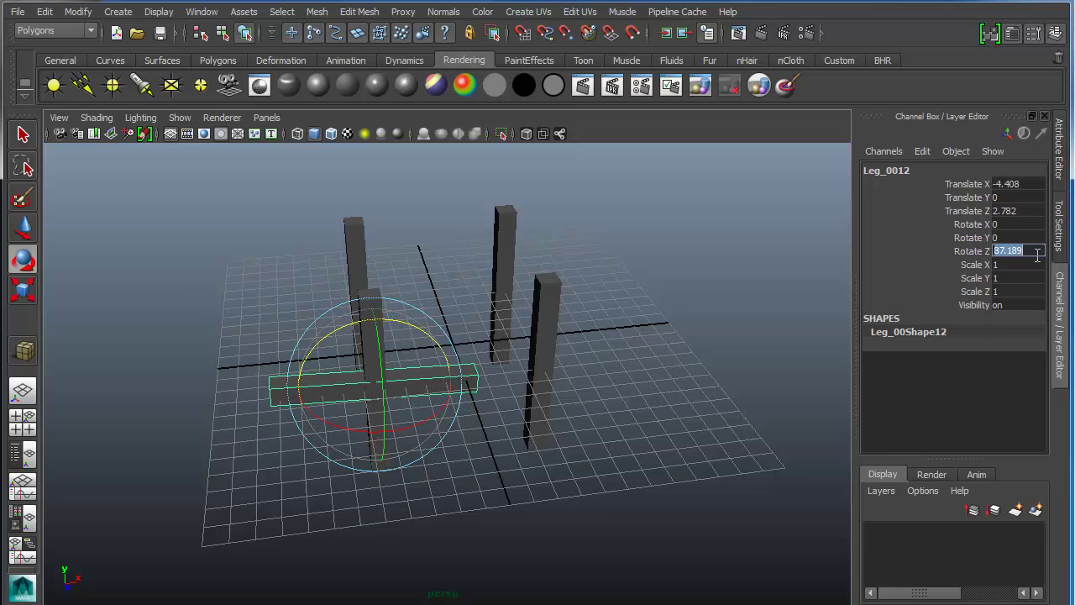
{"action": "type", "text": "90"}
{"action": "key", "text": "Return"}
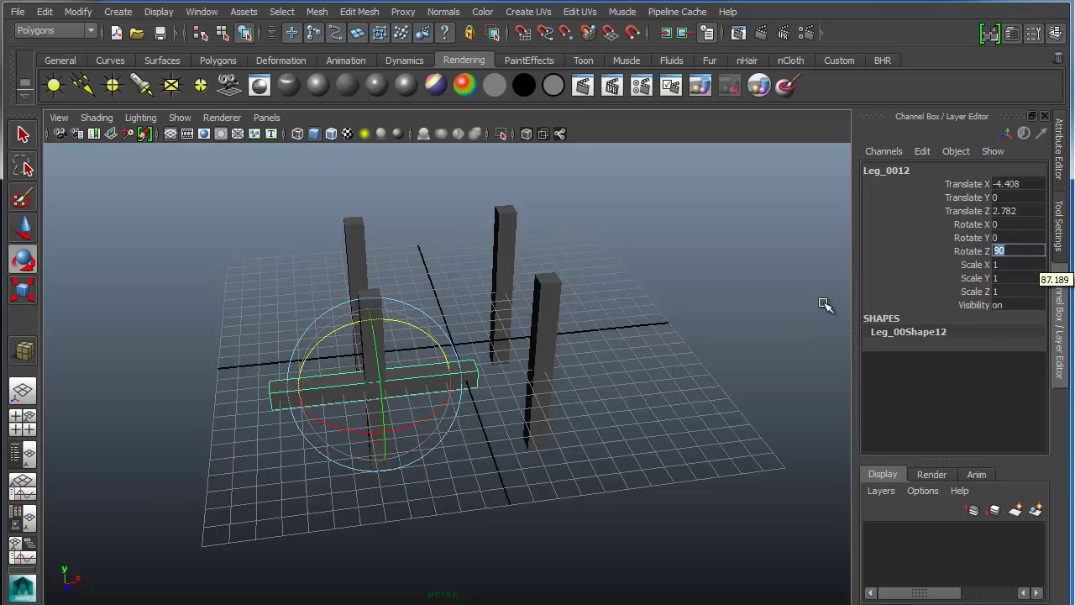
- Move the crossbar along X to about 0.04, centring it between the two front legs
{"action": "left_click_drag", "start_coordinate": [349, 462], "coordinate": [391, 420], "text": "alt"}
{"action": "key", "text": "w"}
{"action": "left_click_drag", "start_coordinate": [454, 374], "coordinate": [509, 367]}
- Scale the front crossbar to 0.85 on Y and about 0.41 on Z so it fits between the legs
{"action": "left_click_drag", "start_coordinate": [542, 508], "coordinate": [666, 490], "text": "alt"}
{"action": "key", "text": "r"}
{"action": "left_click_drag", "start_coordinate": [596, 479], "coordinate": [420, 450], "text": "alt"}
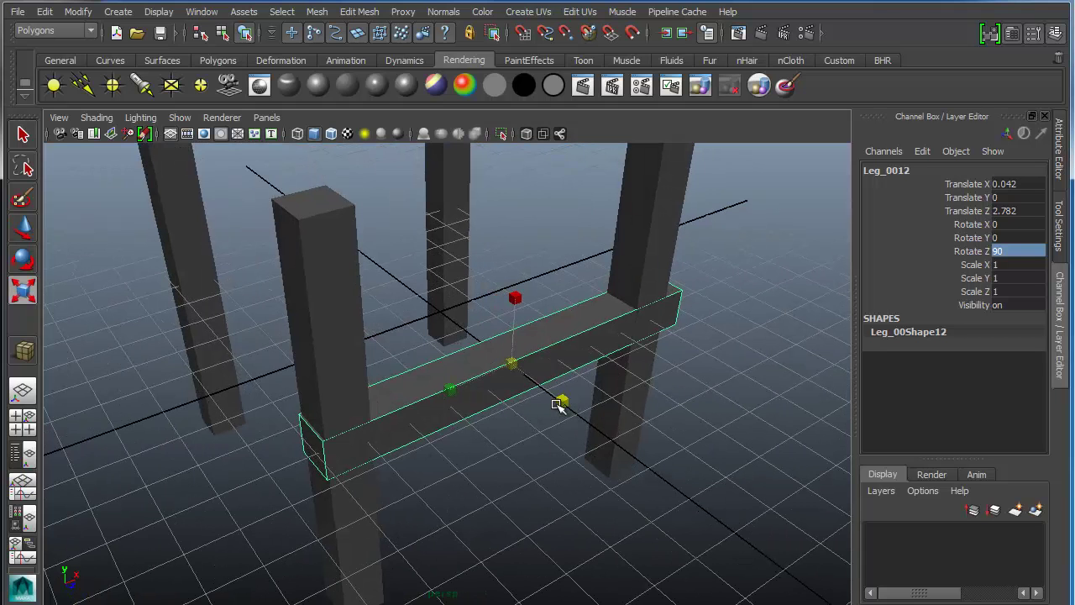
{"action": "left_click_drag", "start_coordinate": [564, 402], "coordinate": [427, 389]}
- Shift the crossbar to about -0.22 on X and duplicate it to the back legs at about -5.35 on Z
{"action": "key", "text": "w"}
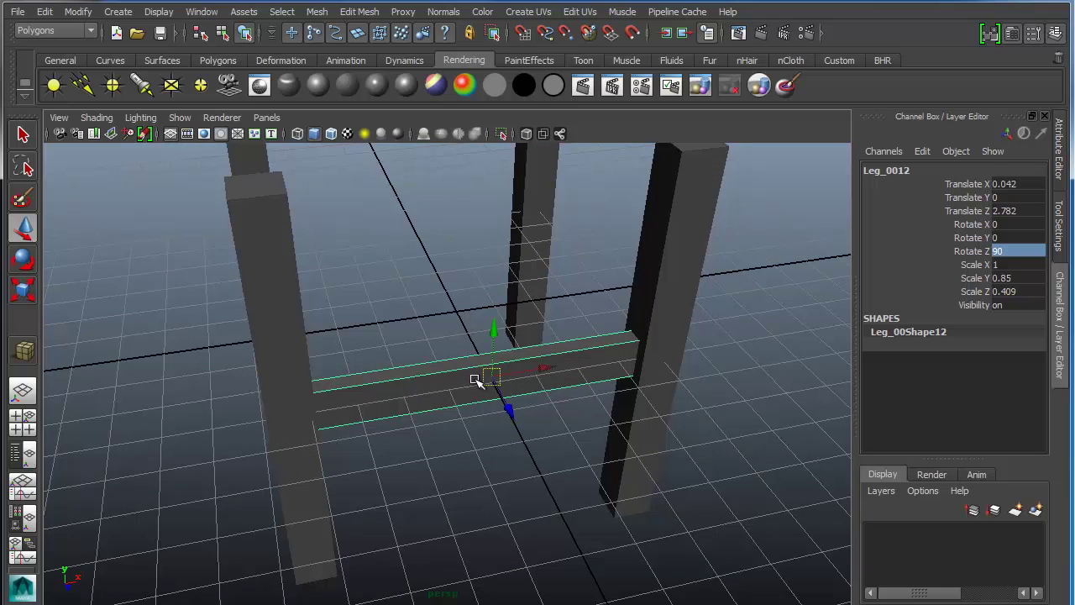
{"action": "left_click_drag", "start_coordinate": [551, 368], "coordinate": [645, 422]}
{"action": "key", "text": "ctrl+d"}
{"action": "left_click_drag", "start_coordinate": [569, 384], "coordinate": [265, 285]}
- Duplicate the back crossbar toward the middle of the frame and set the copy's Rotate X to 90
{"action": "left_click_drag", "start_coordinate": [454, 394], "coordinate": [622, 422], "text": "alt"}
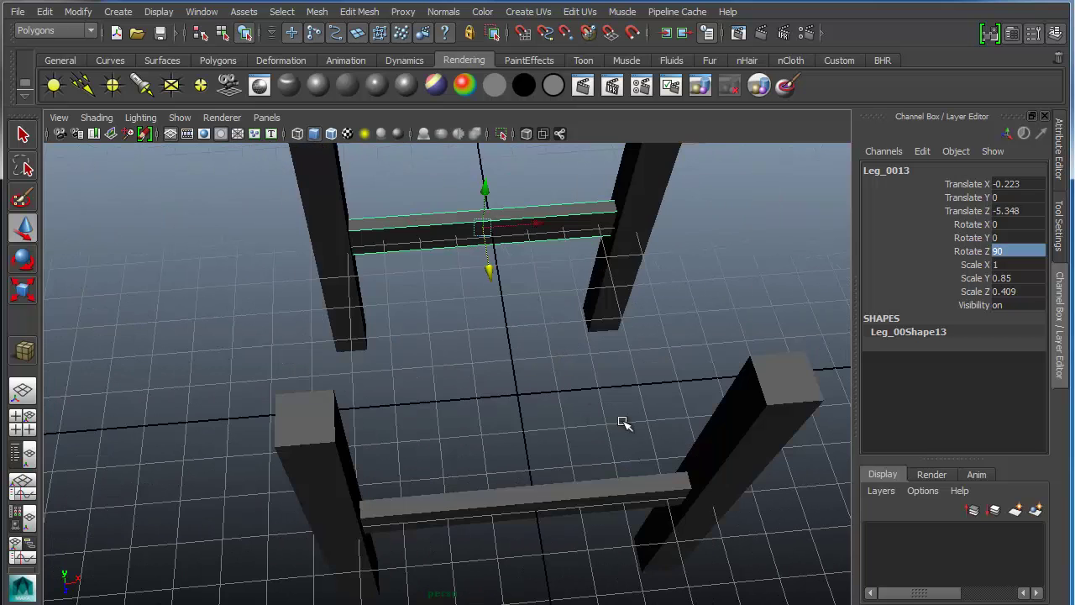
{"action": "left_click_drag", "start_coordinate": [494, 265], "coordinate": [512, 413]}
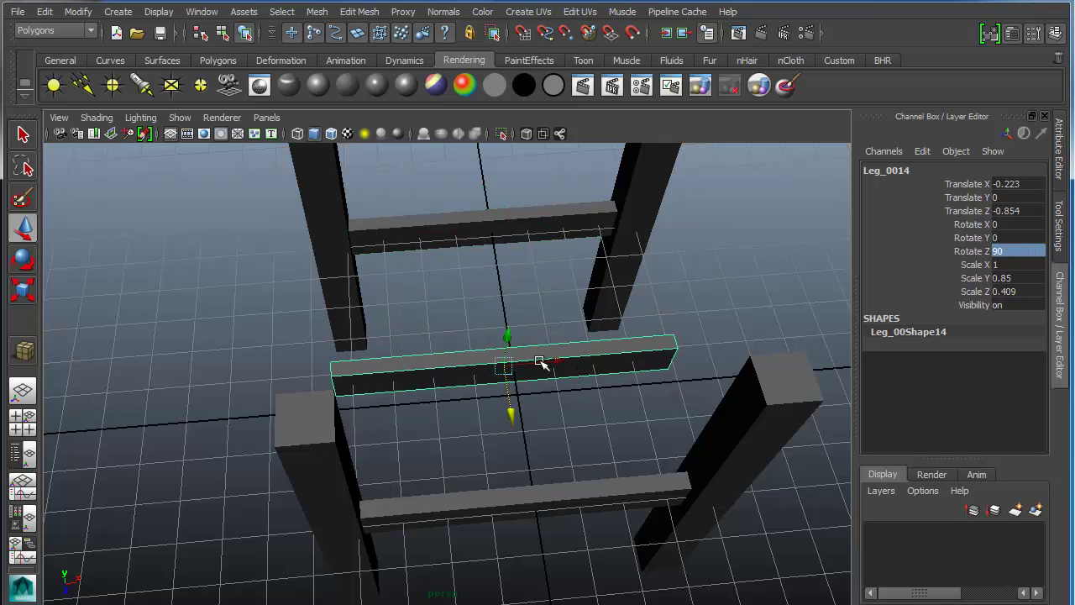
{"action": "key", "text": "e"}
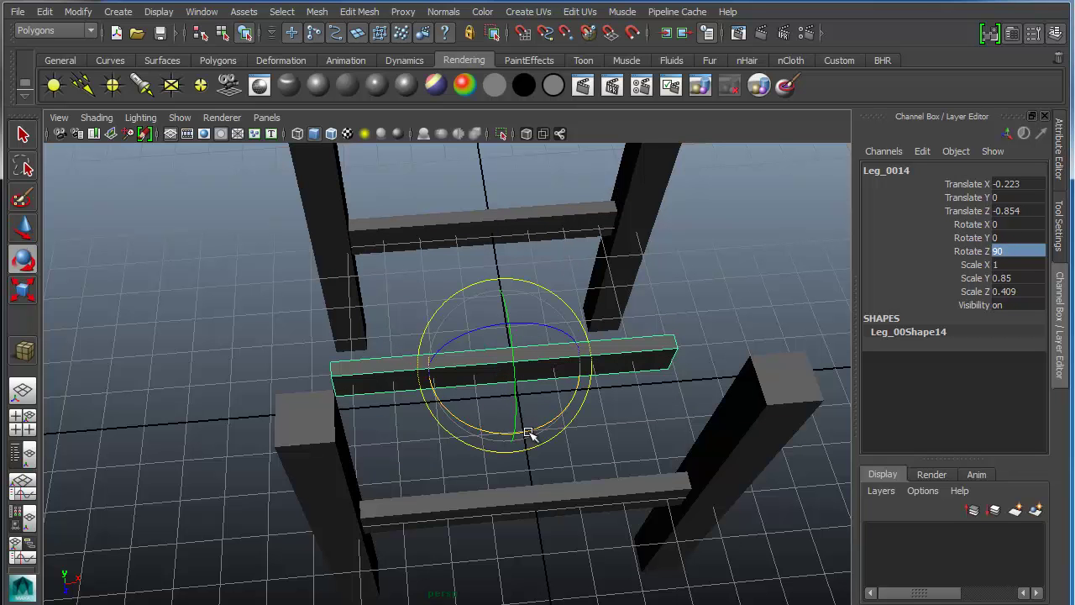
{"action": "left_click_drag", "start_coordinate": [559, 413], "coordinate": [588, 264]}
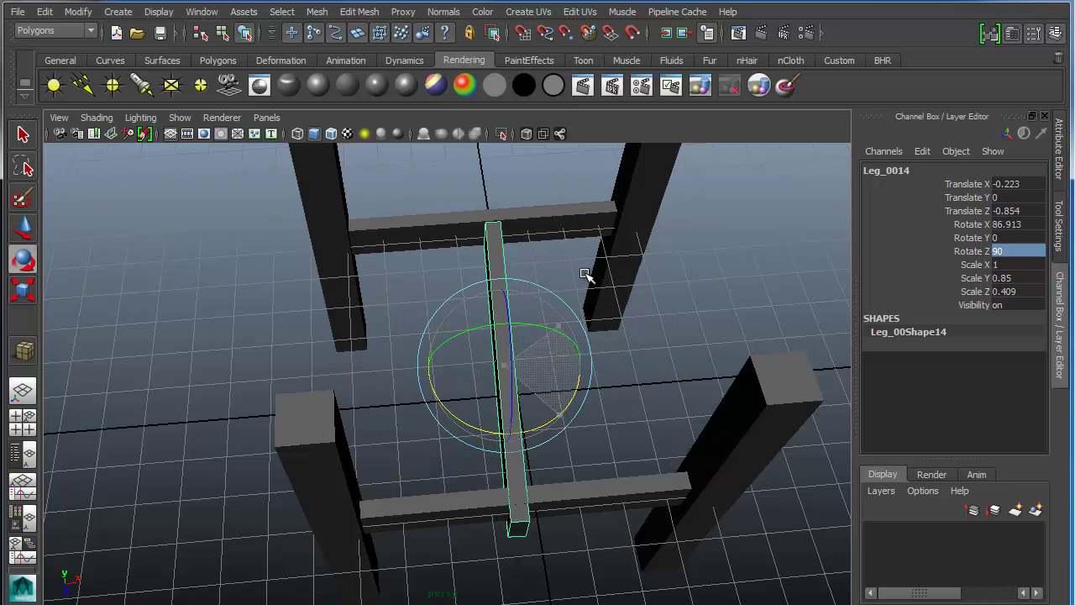
{"action": "left_click", "coordinate": [1027, 225]}
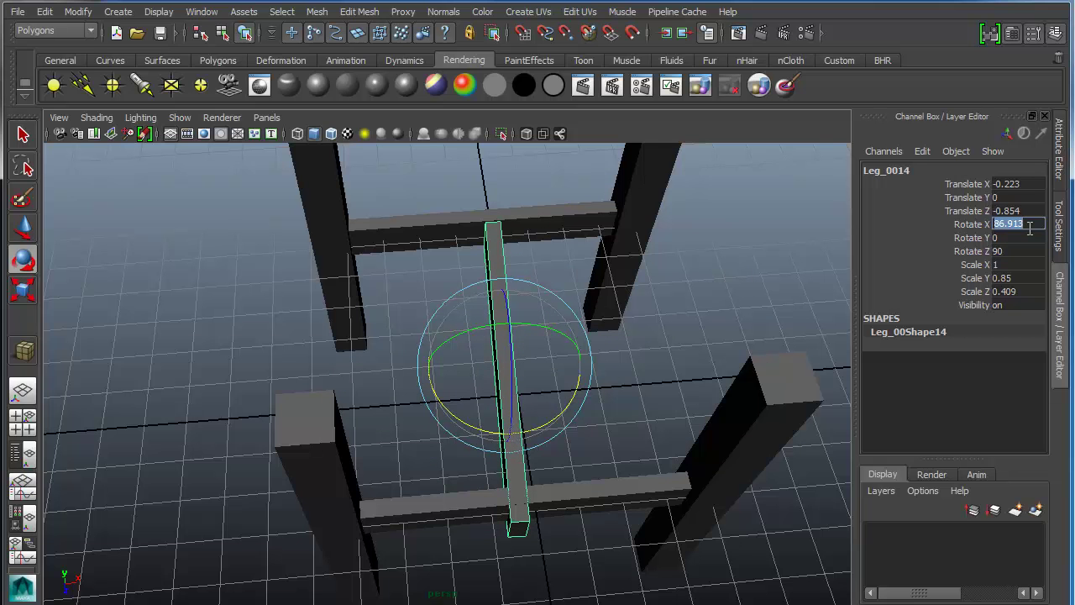
{"action": "key", "text": "Return"}
- Move the turned crossbar to about -4.45 on X and -1.25 on Z, between the two legs at negative X
{"action": "left_click_drag", "start_coordinate": [487, 336], "coordinate": [374, 372], "text": "alt"}
{"action": "key", "text": "w"}
{"action": "left_click_drag", "start_coordinate": [280, 451], "coordinate": [481, 396], "text": "alt"}
{"action": "left_click_drag", "start_coordinate": [607, 368], "coordinate": [298, 405], "text": "alt"}
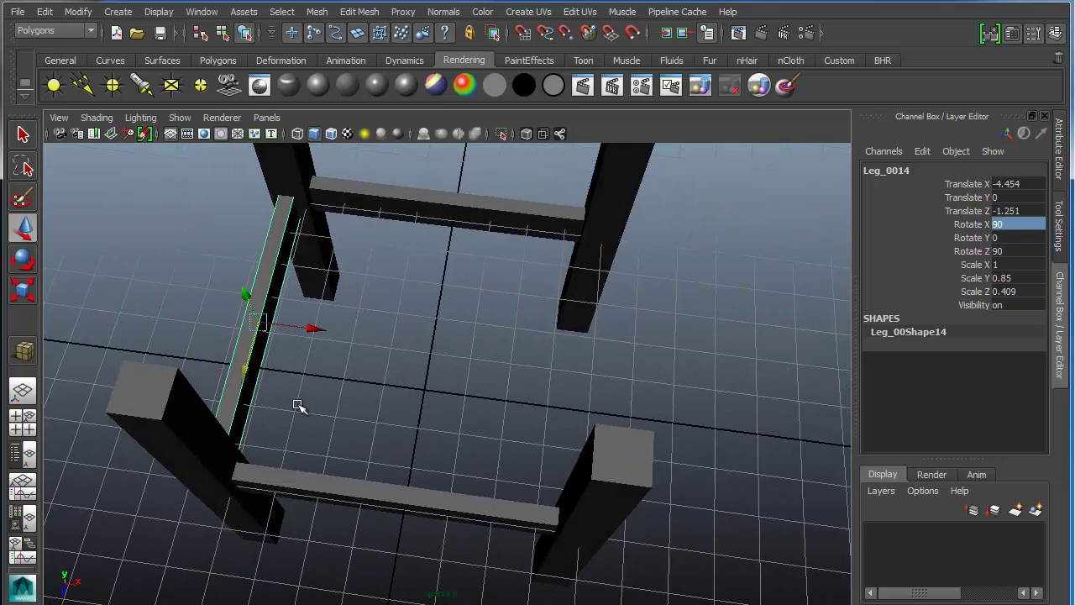
- Duplicate the side crossbar to about 3.98 on X, and duplicate that copy upward to about 4.05 on Y
{"action": "key", "text": "ctrl+d"}
{"action": "left_click_drag", "start_coordinate": [317, 328], "coordinate": [653, 328]}
{"action": "left_click_drag", "start_coordinate": [698, 444], "coordinate": [584, 359], "text": "alt"}
{"action": "left_click_drag", "start_coordinate": [525, 384], "coordinate": [576, 238], "text": "alt"}
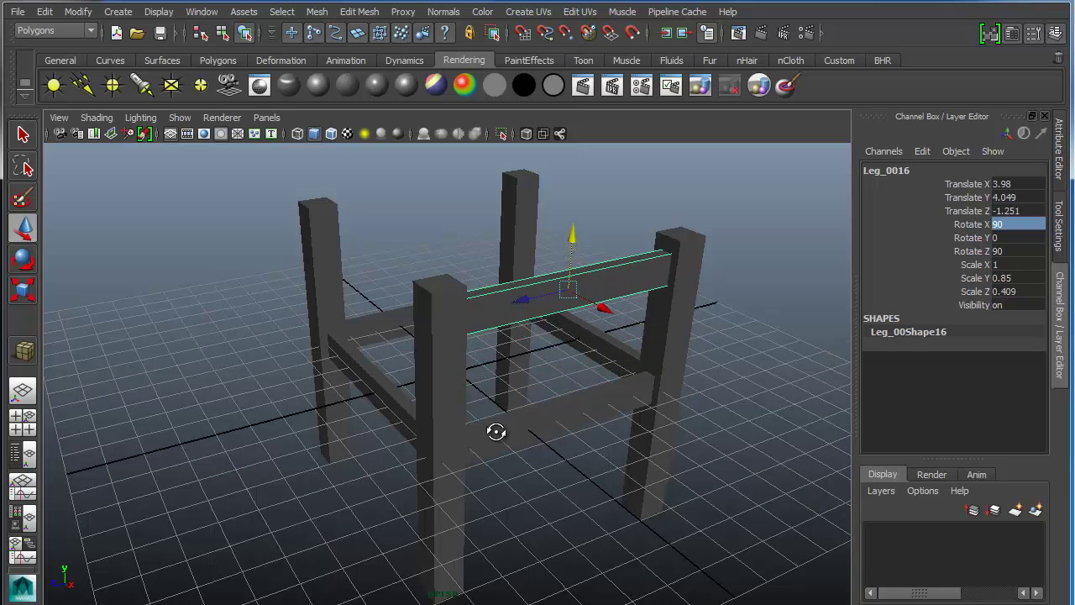
- Turn the raised bar flat by setting its Rotate Z to 180 and its Rotate Y to 90
{"action": "left_click_drag", "start_coordinate": [498, 433], "coordinate": [505, 434], "text": "alt"}
{"action": "key", "text": "e"}
{"action": "left_click_drag", "start_coordinate": [634, 267], "coordinate": [562, 192]}
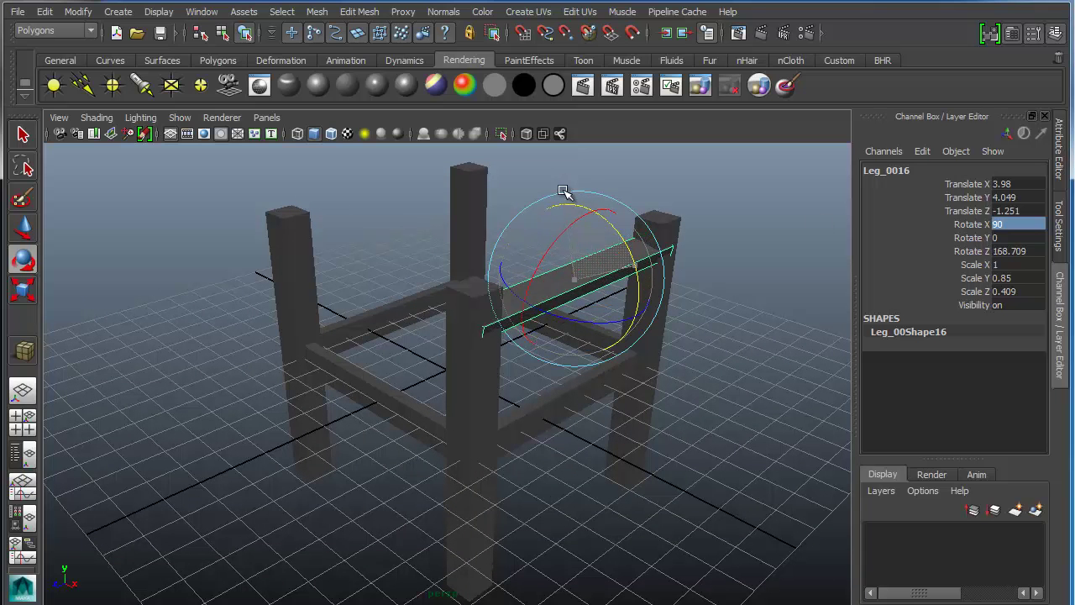
{"action": "double_click", "coordinate": [1017, 250]}
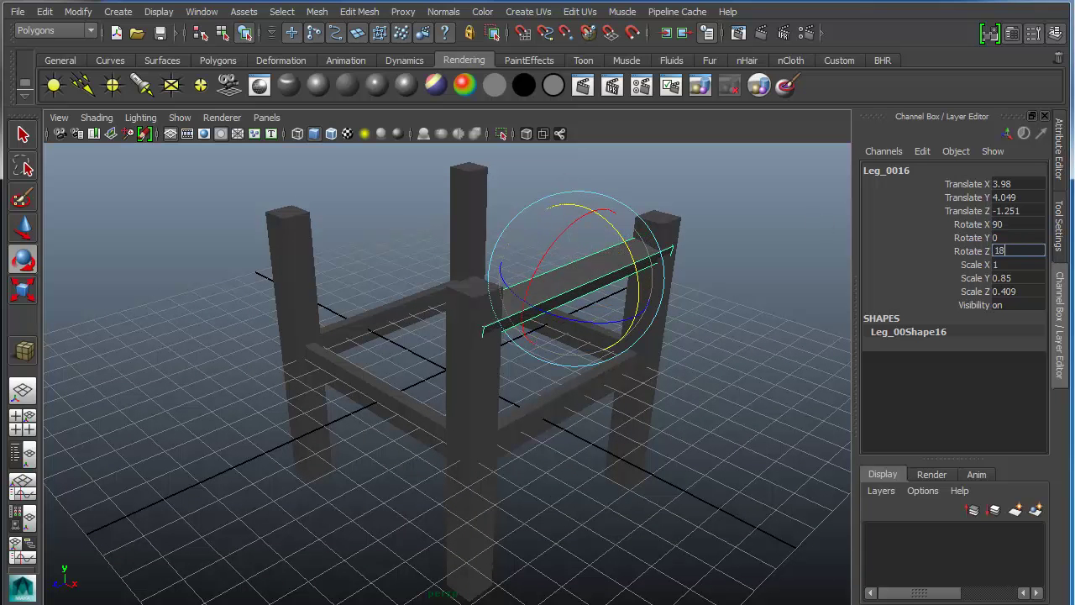
{"action": "key", "text": "Return"}
{"action": "left_click_drag", "start_coordinate": [531, 370], "coordinate": [516, 316], "text": "alt"}
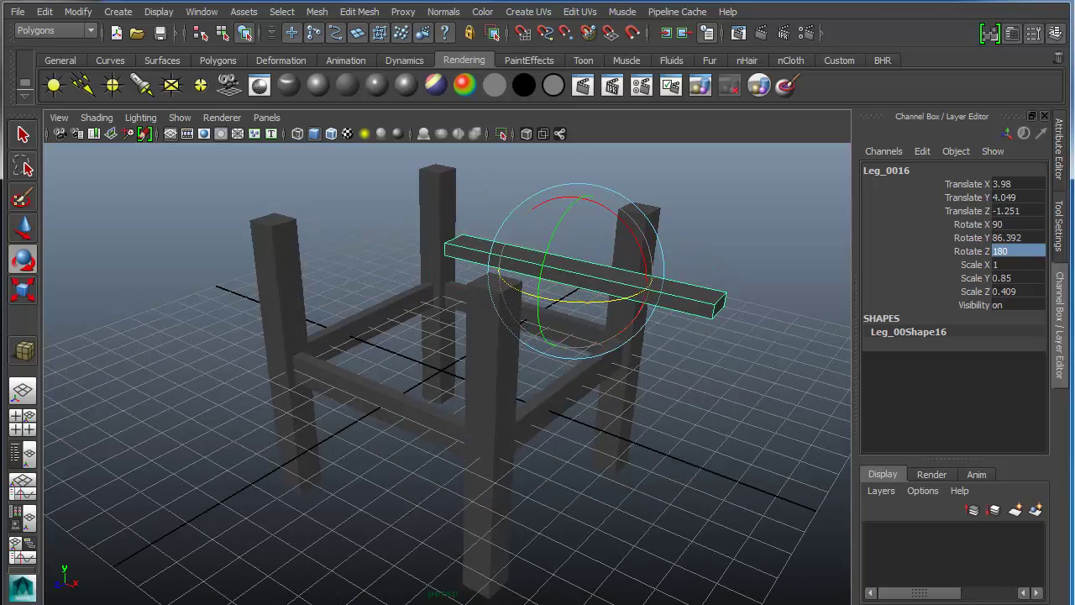
{"action": "double_click", "coordinate": [1016, 237]}
{"action": "type", "text": "90"}
{"action": "key", "text": "Return"}
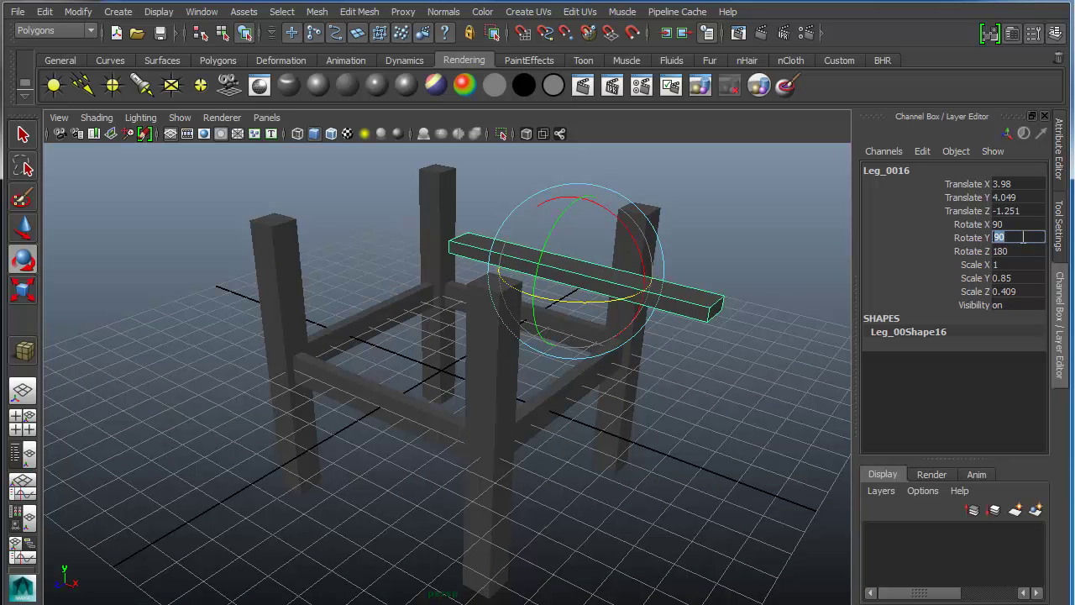
- Move the flat bar onto the front legs at about -0.32 on X, 5.24 on Y and 2.74 on Z
{"action": "key", "text": "w"}
{"action": "left_click_drag", "start_coordinate": [583, 319], "coordinate": [435, 372], "text": "alt"}
{"action": "left_click_drag", "start_coordinate": [559, 334], "coordinate": [548, 476]}
{"action": "left_click_drag", "start_coordinate": [624, 427], "coordinate": [461, 413]}
{"action": "left_click_drag", "start_coordinate": [500, 451], "coordinate": [412, 377], "text": "alt"}
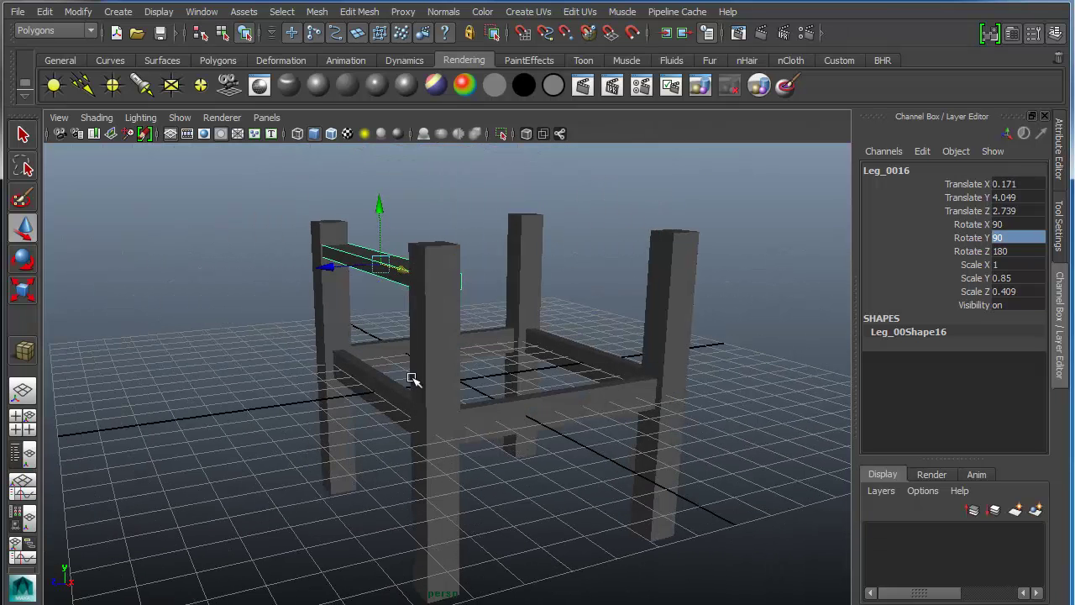
{"action": "left_click_drag", "start_coordinate": [378, 206], "coordinate": [380, 154]}
{"action": "left_click_drag", "start_coordinate": [449, 240], "coordinate": [454, 292], "text": "alt"}
- Scale the front seat slat to about 1.01 on Y and 1.57 on X so it spans the legs
{"action": "key", "text": "r"}
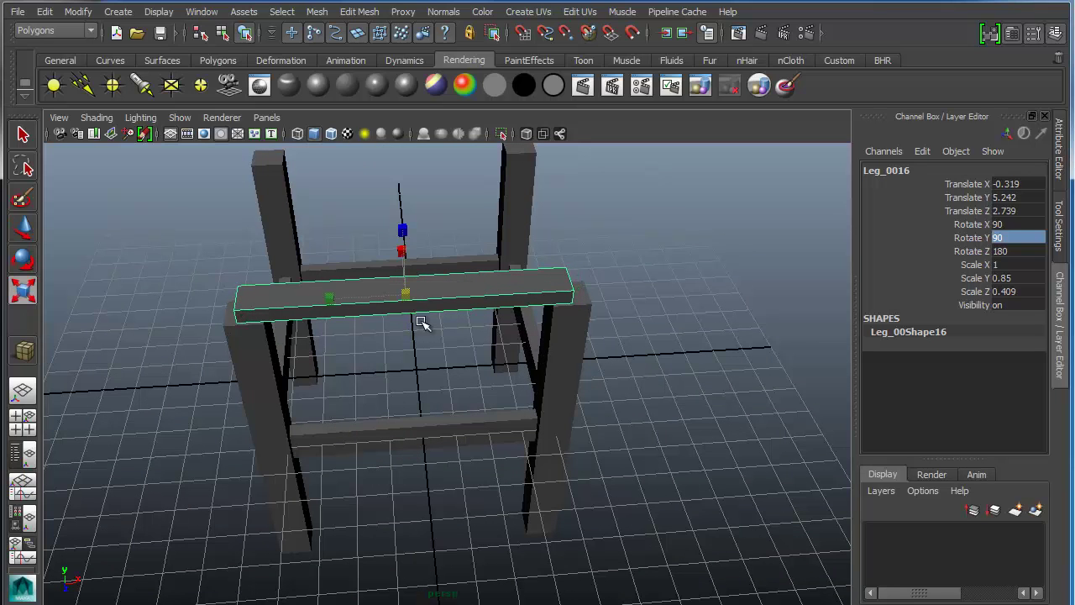
{"action": "left_click_drag", "start_coordinate": [329, 303], "coordinate": [313, 300]}
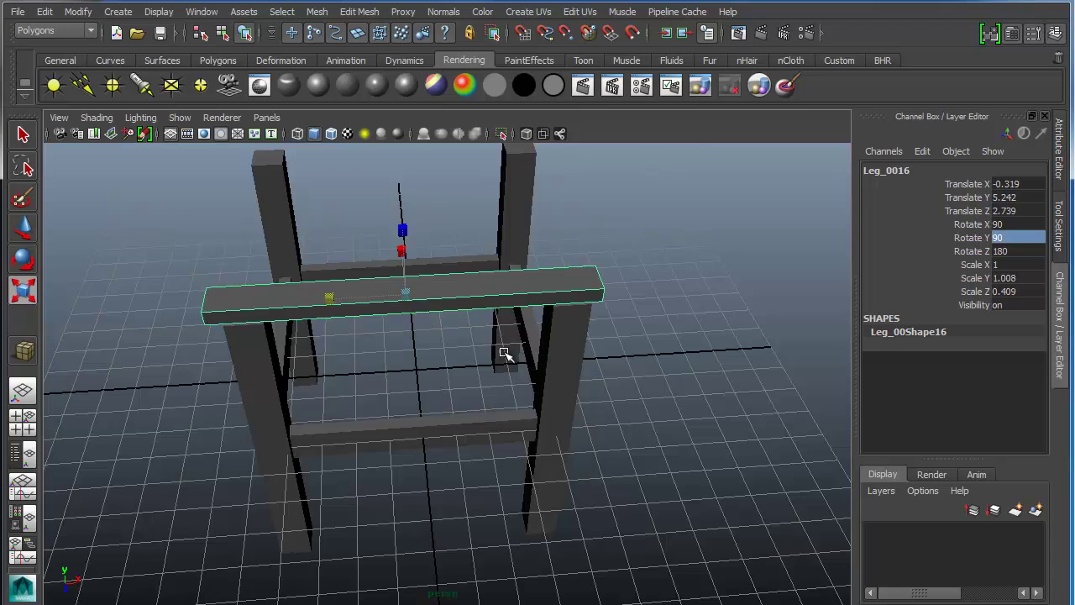
{"action": "left_click_drag", "start_coordinate": [506, 355], "coordinate": [322, 382], "text": "alt"}
{"action": "left_click_drag", "start_coordinate": [446, 254], "coordinate": [487, 245]}
{"action": "left_click_drag", "start_coordinate": [492, 319], "coordinate": [460, 415], "text": "alt"}
- Duplicate the seat slat three times along Z with even gaps, placing the last copy at about -3.37
{"action": "key", "text": "ctrl+d"}
{"action": "key", "text": "w"}
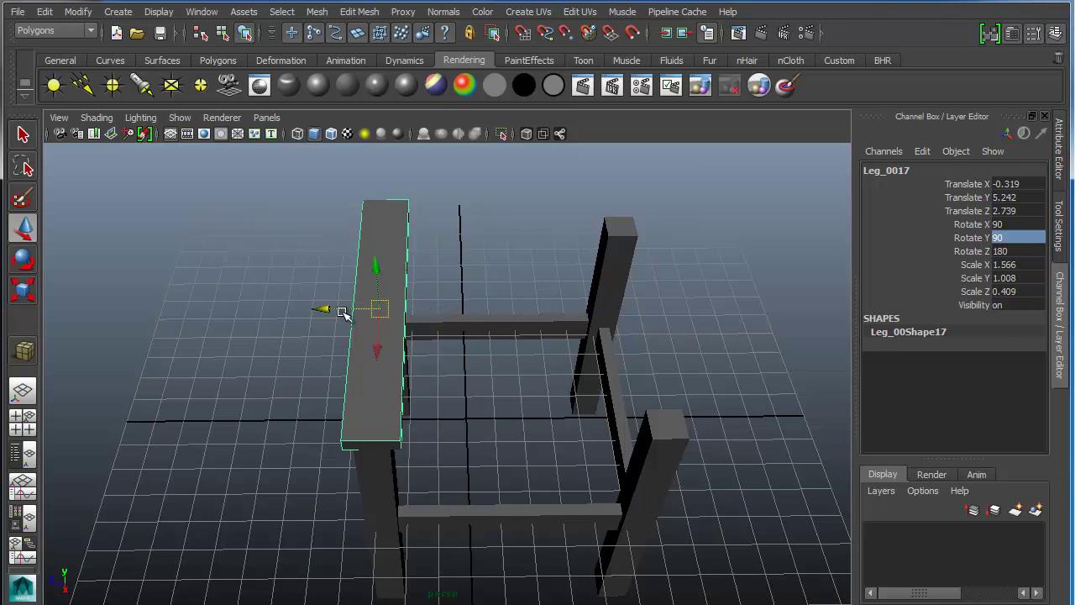
{"action": "left_click", "coordinate": [240, 348]}
{"action": "left_click", "coordinate": [365, 353]}
{"action": "left_click_drag", "start_coordinate": [312, 308], "coordinate": [446, 436]}
{"action": "key", "text": "ctrl+d"}
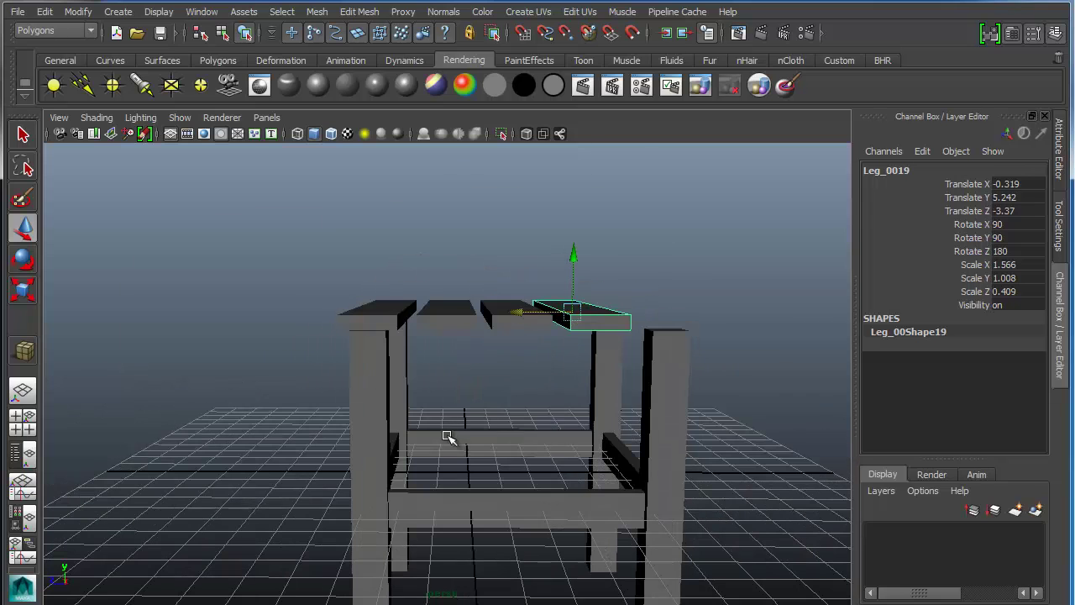
- Duplicate the four lower crossbars together and raise the copies to about 4.41 on Y, just beneath the seat slats
{"action": "left_click", "coordinate": [509, 431]}
{"action": "left_click", "coordinate": [514, 500]}
{"action": "left_click_drag", "start_coordinate": [514, 501], "coordinate": [408, 429], "text": "alt"}
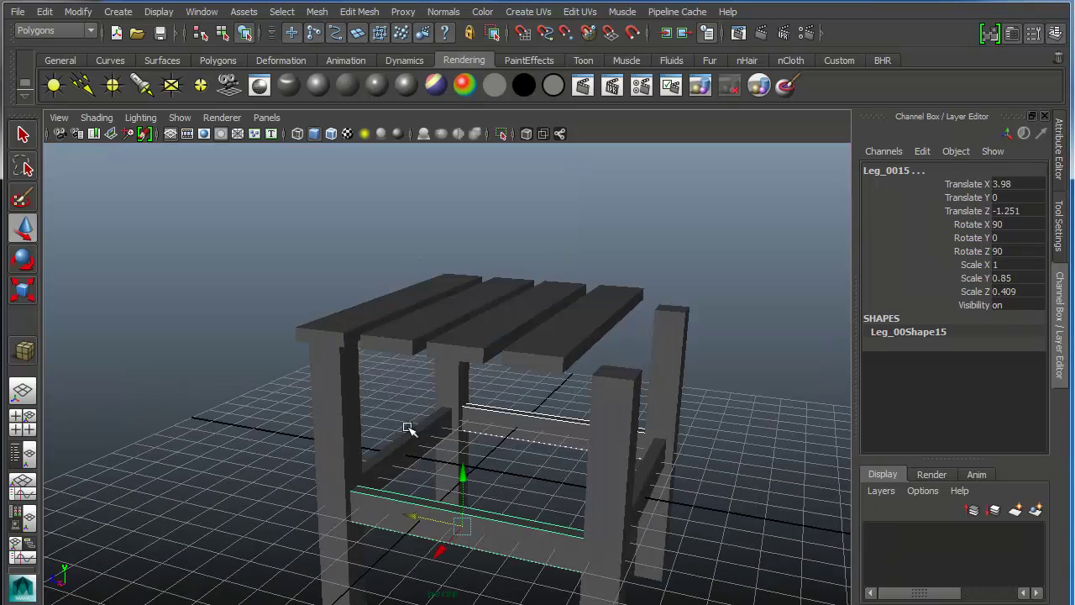
{"action": "left_click", "coordinate": [414, 439]}
{"action": "left_click", "coordinate": [657, 472]}
{"action": "left_click_drag", "start_coordinate": [657, 472], "coordinate": [554, 537], "text": "alt"}
{"action": "left_click_drag", "start_coordinate": [628, 475], "coordinate": [583, 475], "text": "alt"}
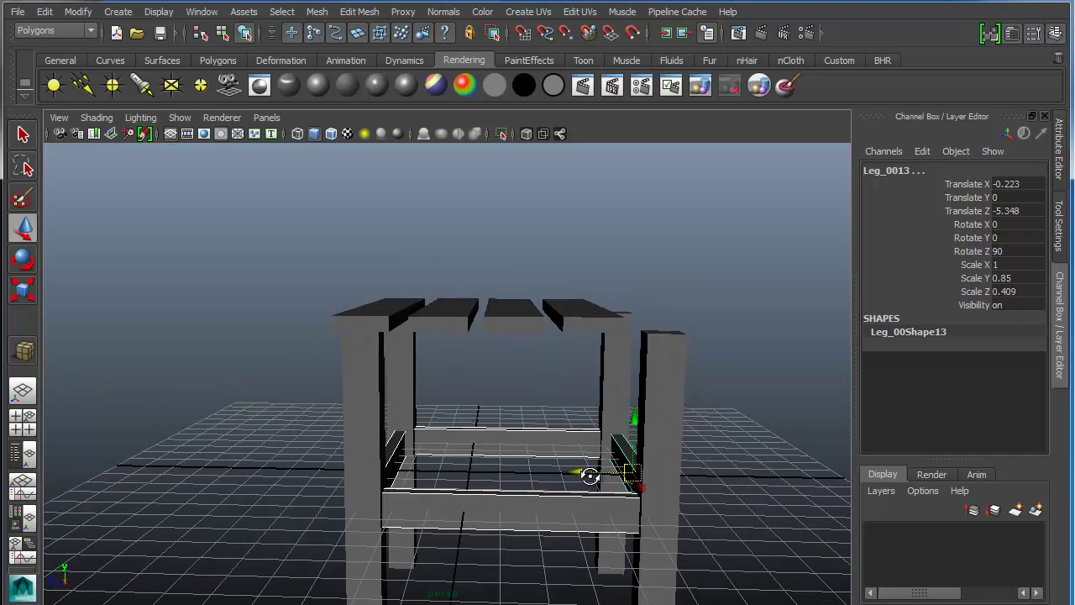
{"action": "key", "text": "ctrl+d"}
{"action": "left_click_drag", "start_coordinate": [634, 418], "coordinate": [638, 346]}
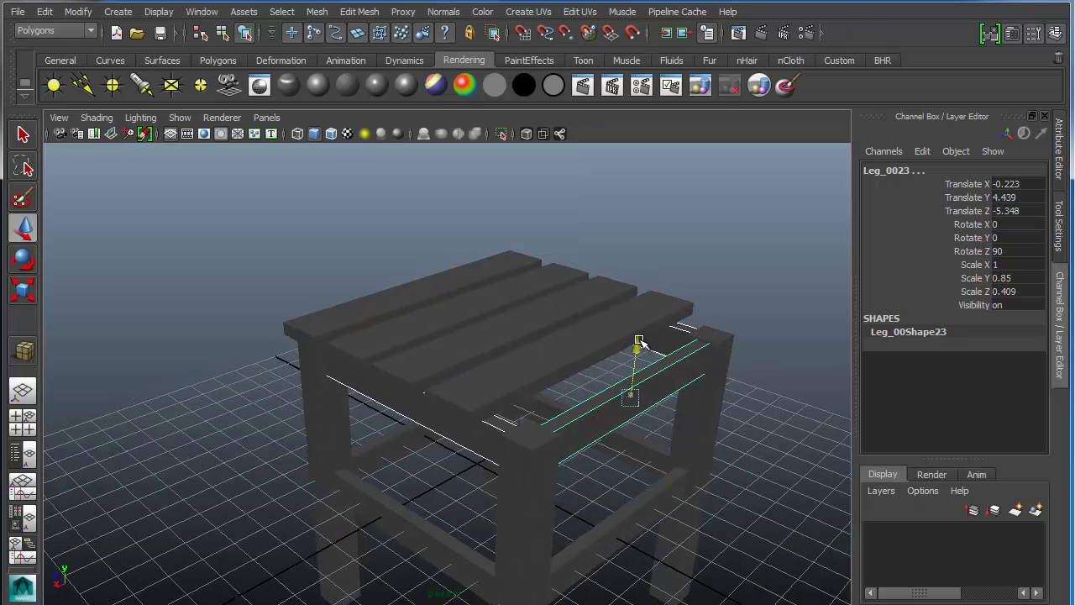
{"action": "left_click_drag", "start_coordinate": [519, 414], "coordinate": [635, 291], "text": "alt"}
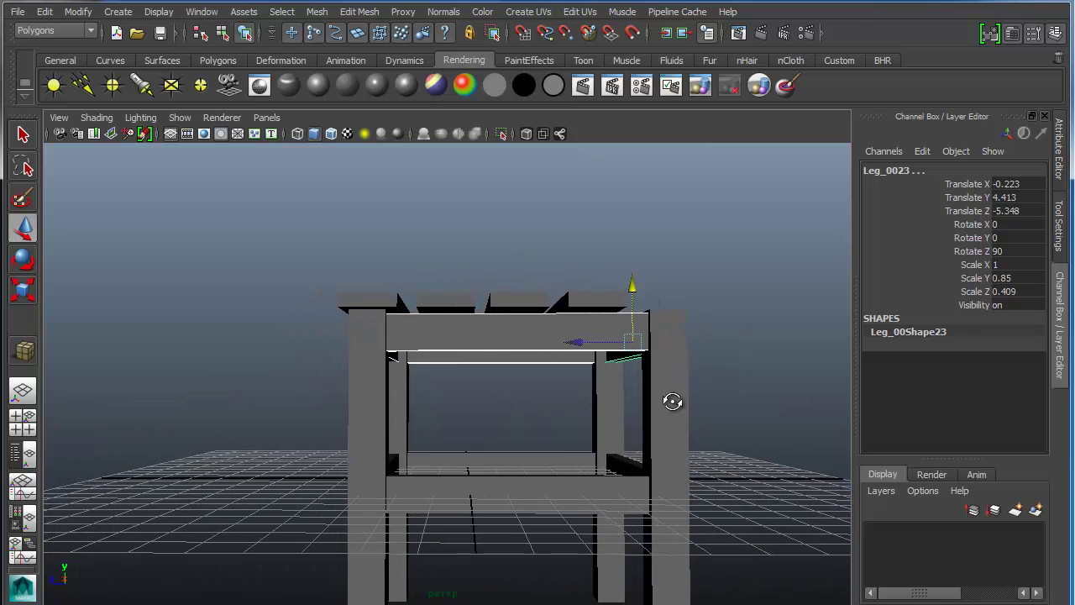
{"action": "left_click_drag", "start_coordinate": [672, 401], "coordinate": [603, 428], "text": "alt"}
{"action": "left_click", "coordinate": [754, 424]}
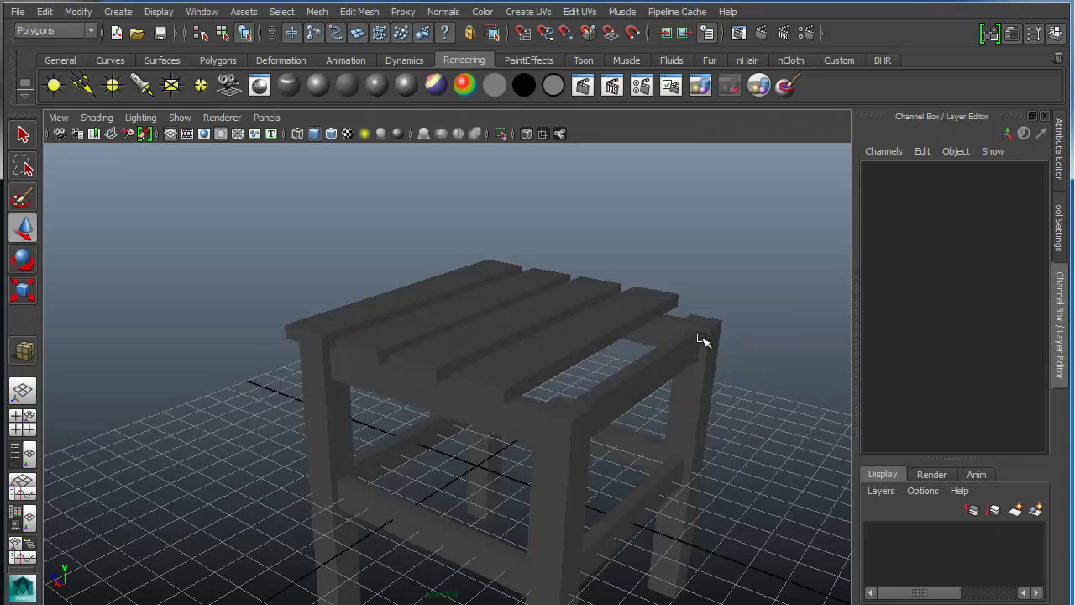
- Select the two back legs and scale them to about 1.72 on Y
{"action": "left_click", "coordinate": [702, 339]}
{"action": "left_click_drag", "start_coordinate": [715, 403], "coordinate": [653, 466], "text": "alt"}
{"action": "left_click", "coordinate": [650, 513]}
{"action": "left_click_drag", "start_coordinate": [735, 451], "coordinate": [629, 425], "text": "alt"}
{"action": "key", "text": "r"}
{"action": "left_click_drag", "start_coordinate": [570, 371], "coordinate": [587, 329]}
- Raise the two lengthened back legs to about 3.41 on Y so their feet line up with the front legs
{"action": "left_click_drag", "start_coordinate": [623, 448], "coordinate": [507, 449], "text": "alt"}
{"action": "key", "text": "w"}
{"action": "left_click_drag", "start_coordinate": [510, 356], "coordinate": [512, 295]}
{"action": "left_click_drag", "start_coordinate": [564, 392], "coordinate": [558, 372], "text": "alt"}
{"action": "left_click_drag", "start_coordinate": [515, 290], "coordinate": [510, 281]}
{"action": "left_click_drag", "start_coordinate": [540, 344], "coordinate": [539, 348], "text": "alt"}
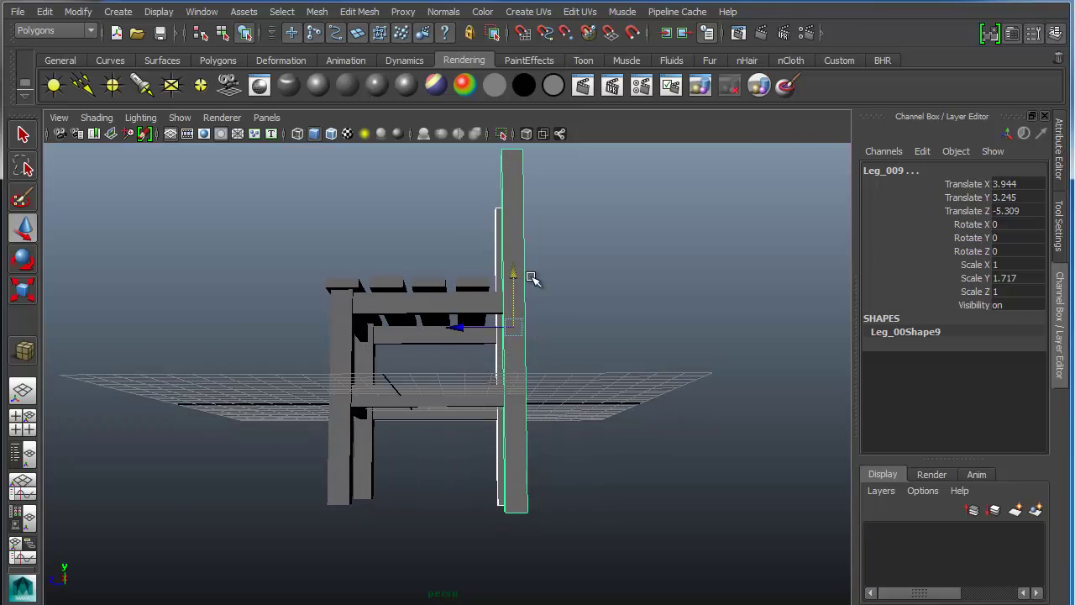
{"action": "left_click_drag", "start_coordinate": [514, 279], "coordinate": [515, 276]}
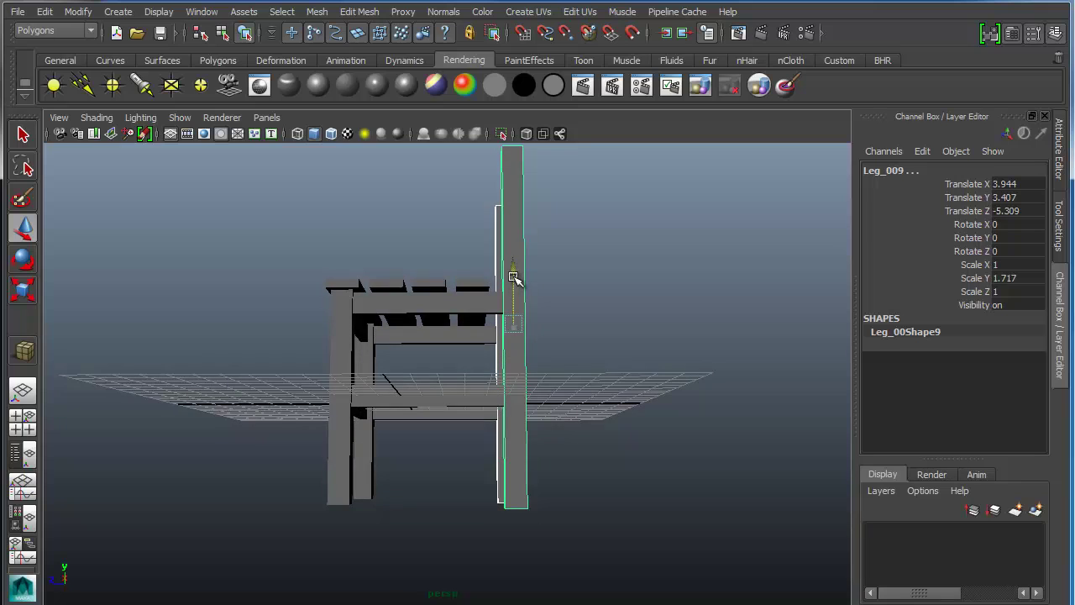
{"action": "left_click_drag", "start_coordinate": [446, 293], "coordinate": [564, 365], "text": "alt"}
{"action": "left_click", "coordinate": [665, 362]}
- Duplicate the rearmost seat slat to about -4.89 on Z and stand the copy upright with its Rotate Y at 0
{"action": "left_click", "coordinate": [478, 344]}
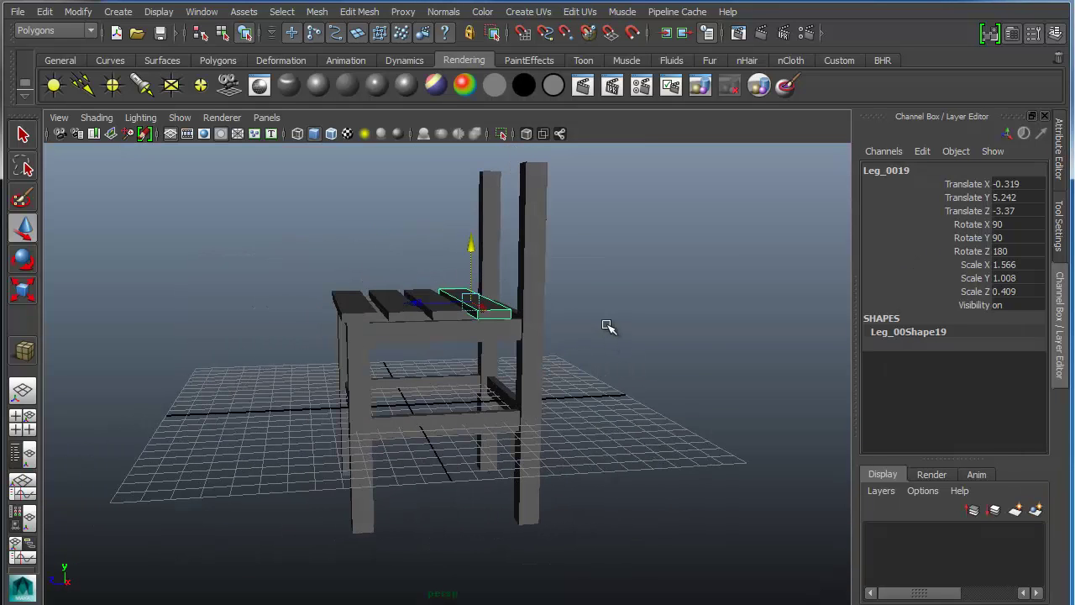
{"action": "left_click_drag", "start_coordinate": [492, 332], "coordinate": [492, 360], "text": "alt"}
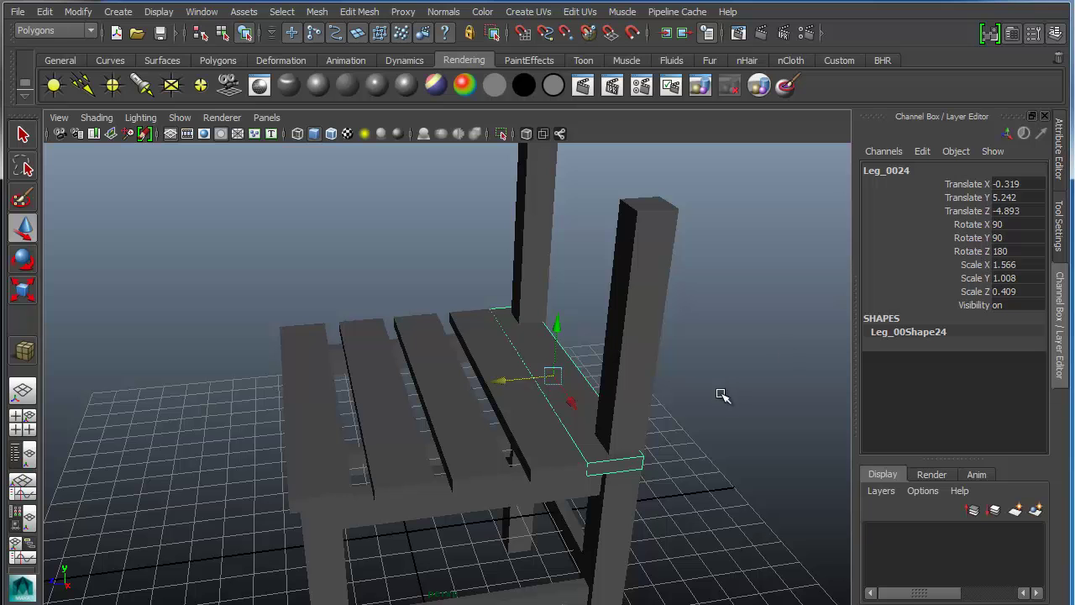
{"action": "key", "text": "e"}
{"action": "left_click_drag", "start_coordinate": [538, 311], "coordinate": [475, 380]}
{"action": "double_click", "coordinate": [1035, 236]}
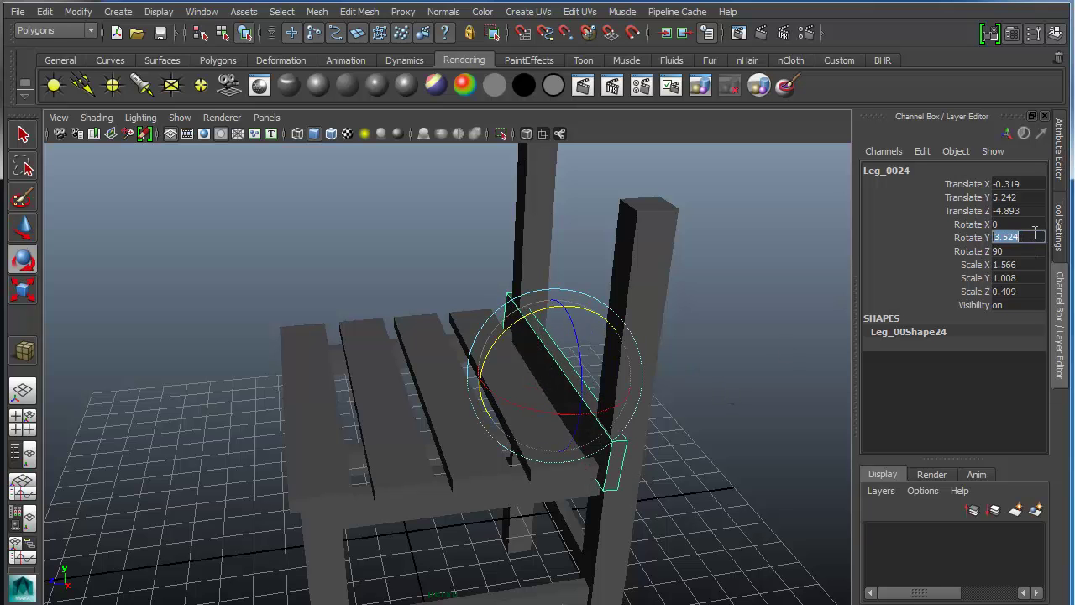
{"action": "type", "text": "0"}
{"action": "key", "text": "Return"}
{"action": "left_click_drag", "start_coordinate": [786, 406], "coordinate": [576, 400], "text": "alt"}
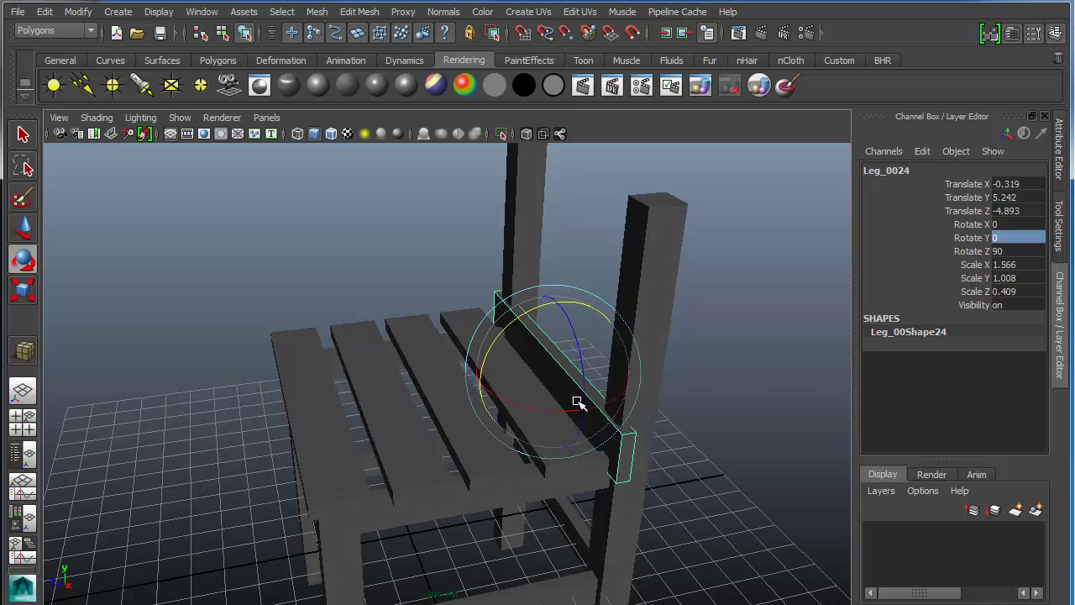
- Move the upright slat to about -4.66 on Z and duplicate it twice up the back legs, the top copy at about 11.4 on Y
{"action": "key", "text": "w"}
{"action": "mouse_move", "coordinate": [555, 321]}
{"action": "left_mouse_down"}
{"action": "mouse_move", "coordinate": [567, 228]}
{"action": "mouse_move", "coordinate": [564, 269]}
{"action": "mouse_move", "coordinate": [504, 306]}
{"action": "mouse_move", "coordinate": [485, 305]}
{"action": "mouse_move", "coordinate": [570, 323]}
{"action": "left_mouse_up"}
{"action": "key", "text": "ctrl+d"}
{"action": "left_click_drag", "start_coordinate": [543, 248], "coordinate": [563, 110]}
{"action": "key", "text": "ctrl+d"}
{"action": "scroll", "coordinate": [537, 395], "scroll_direction": "down", "scroll_amount": 4}
{"action": "left_click_drag", "start_coordinate": [480, 422], "coordinate": [517, 431], "text": "alt"}
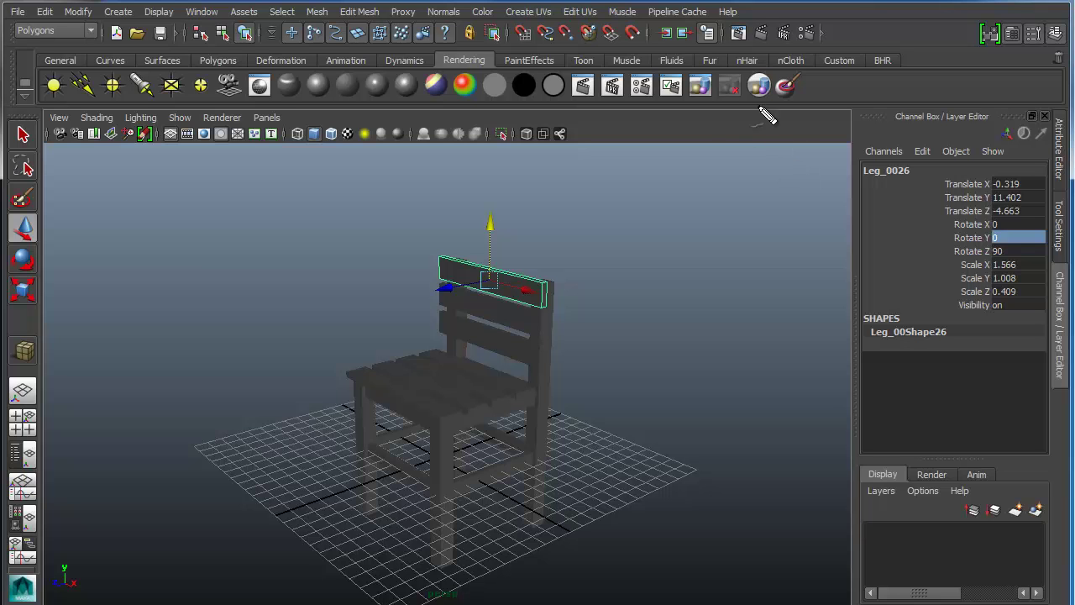
{"action": "mouse_move", "coordinate": [636, 165]}
{"action": "left_mouse_down"}
{"action": "mouse_move", "coordinate": [640, 193]}
{"action": "mouse_move", "coordinate": [669, 173]}
{"action": "left_mouse_up"}
{"action": "left_click_drag", "start_coordinate": [673, 160], "coordinate": [674, 198]}
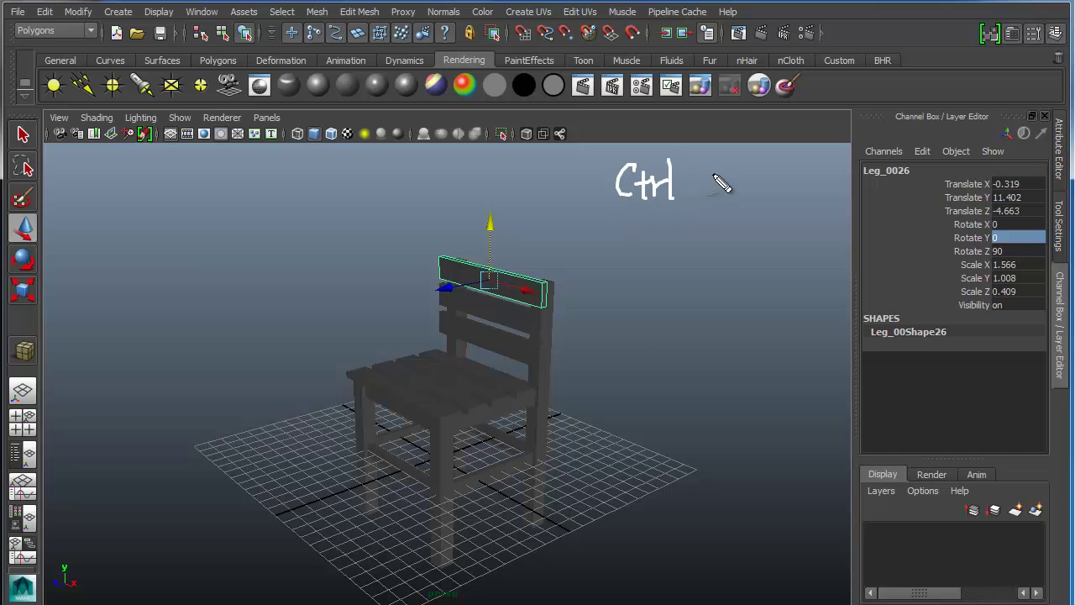
{"action": "left_click_drag", "start_coordinate": [772, 153], "coordinate": [770, 200]}
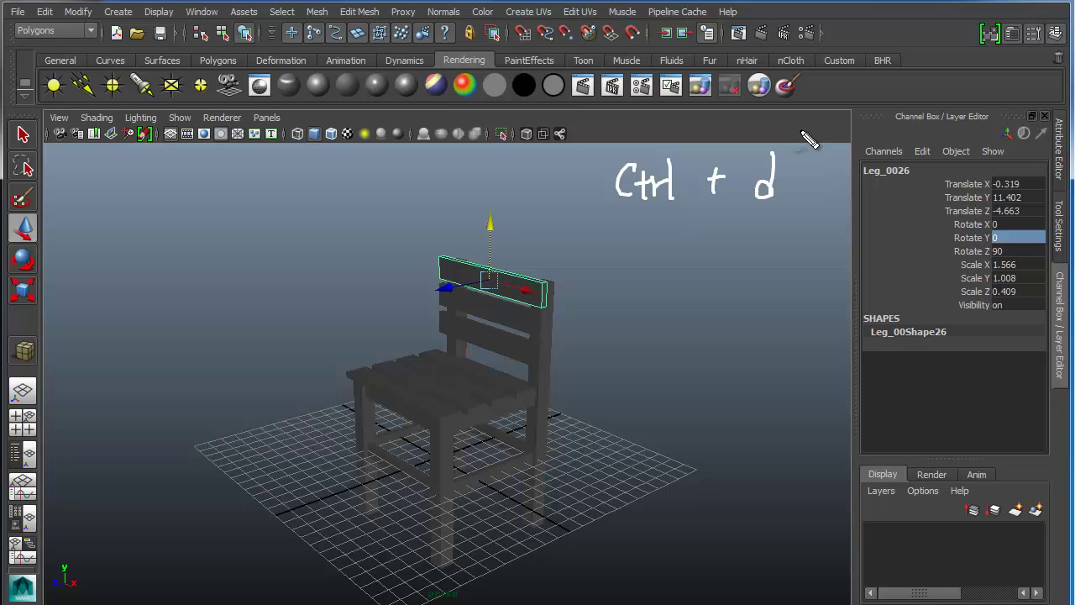
{"action": "mouse_move", "coordinate": [543, 226]}
{"action": "left_mouse_down"}
{"action": "mouse_move", "coordinate": [567, 225]}
{"action": "mouse_move", "coordinate": [558, 235]}
{"action": "left_mouse_up"}
{"action": "left_click_drag", "start_coordinate": [557, 218], "coordinate": [539, 249]}
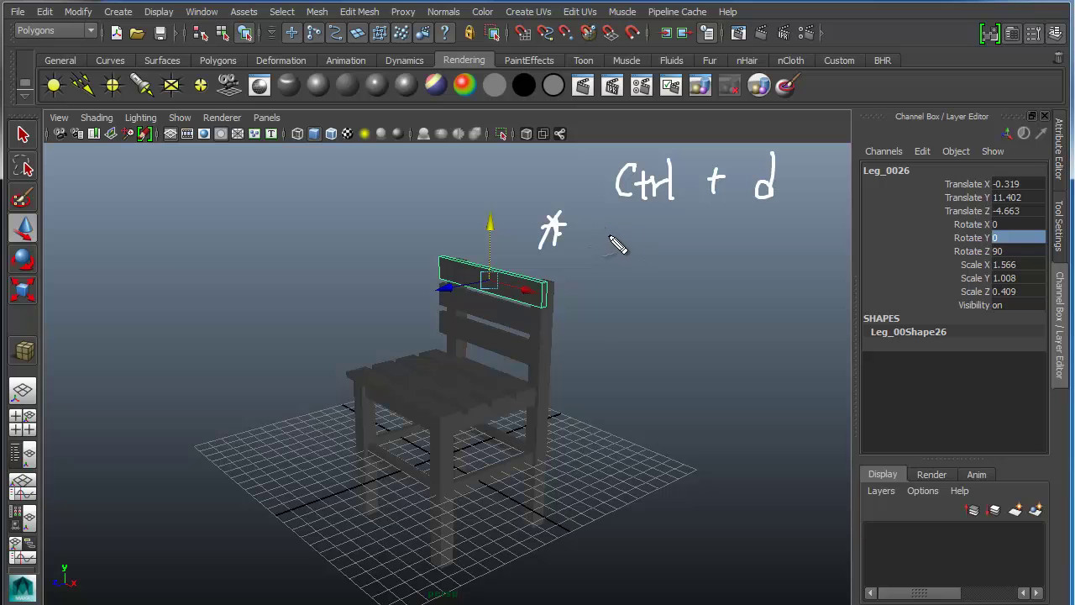
{"action": "left_click_drag", "start_coordinate": [605, 225], "coordinate": [613, 343]}
{"action": "mouse_move", "coordinate": [605, 231]}
{"action": "left_mouse_down"}
{"action": "mouse_move", "coordinate": [631, 233]}
{"action": "mouse_move", "coordinate": [613, 329]}
{"action": "left_mouse_up"}
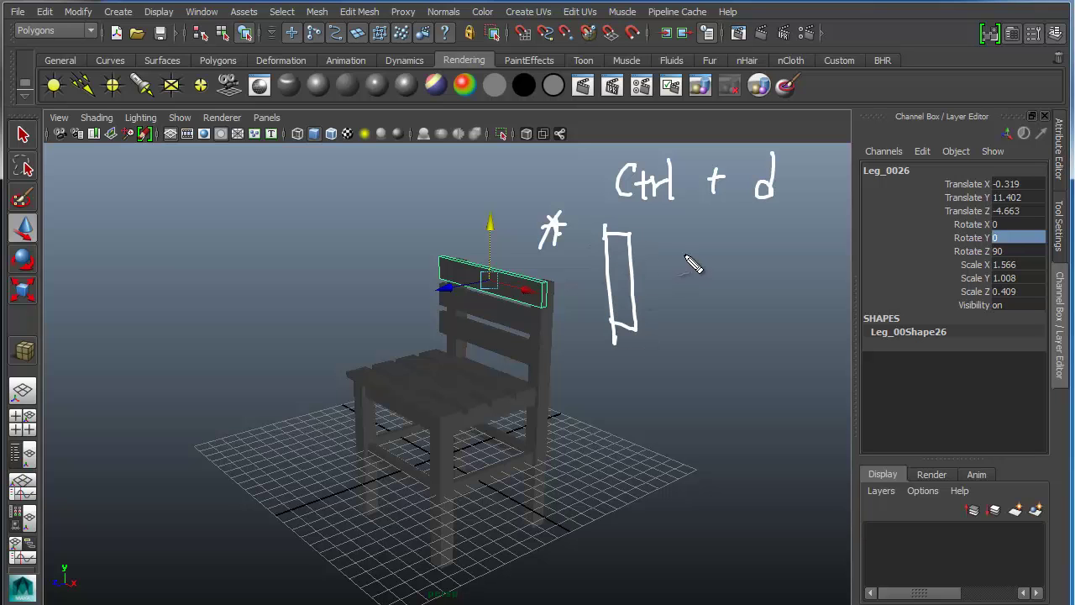
{"action": "mouse_move", "coordinate": [656, 241]}
{"action": "left_mouse_down"}
{"action": "mouse_move", "coordinate": [696, 305]}
{"action": "mouse_move", "coordinate": [681, 325]}
{"action": "left_mouse_up"}
{"action": "mouse_move", "coordinate": [710, 278]}
{"action": "left_mouse_down"}
{"action": "mouse_move", "coordinate": [732, 305]}
{"action": "mouse_move", "coordinate": [767, 305]}
{"action": "left_mouse_up"}
{"action": "left_click_drag", "start_coordinate": [706, 308], "coordinate": [778, 308]}
{"action": "mouse_move", "coordinate": [676, 358]}
{"action": "left_mouse_down"}
{"action": "mouse_move", "coordinate": [664, 361]}
{"action": "mouse_move", "coordinate": [701, 456]}
{"action": "mouse_move", "coordinate": [710, 444]}
{"action": "mouse_move", "coordinate": [697, 456]}
{"action": "mouse_move", "coordinate": [704, 441]}
{"action": "mouse_move", "coordinate": [659, 370]}
{"action": "mouse_move", "coordinate": [647, 445]}
{"action": "left_mouse_up"}
{"action": "left_click_drag", "start_coordinate": [697, 395], "coordinate": [702, 433]}
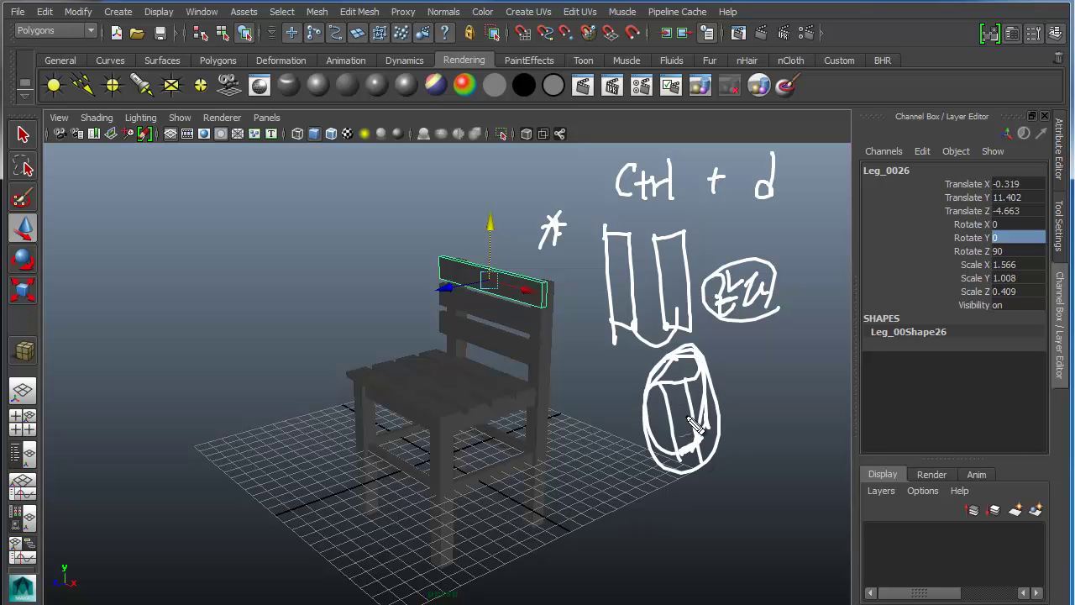
{"action": "mouse_move", "coordinate": [754, 387]}
{"action": "left_mouse_down"}
{"action": "mouse_move", "coordinate": [714, 389]}
{"action": "mouse_move", "coordinate": [729, 408]}
{"action": "mouse_move", "coordinate": [802, 402]}
{"action": "mouse_move", "coordinate": [819, 424]}
{"action": "mouse_move", "coordinate": [794, 501]}
{"action": "left_mouse_up"}
{"action": "left_click_drag", "start_coordinate": [825, 440], "coordinate": [821, 469]}
{"action": "mouse_move", "coordinate": [813, 460]}
{"action": "left_mouse_down"}
{"action": "mouse_move", "coordinate": [842, 431]}
{"action": "mouse_move", "coordinate": [845, 470]}
{"action": "left_mouse_up"}
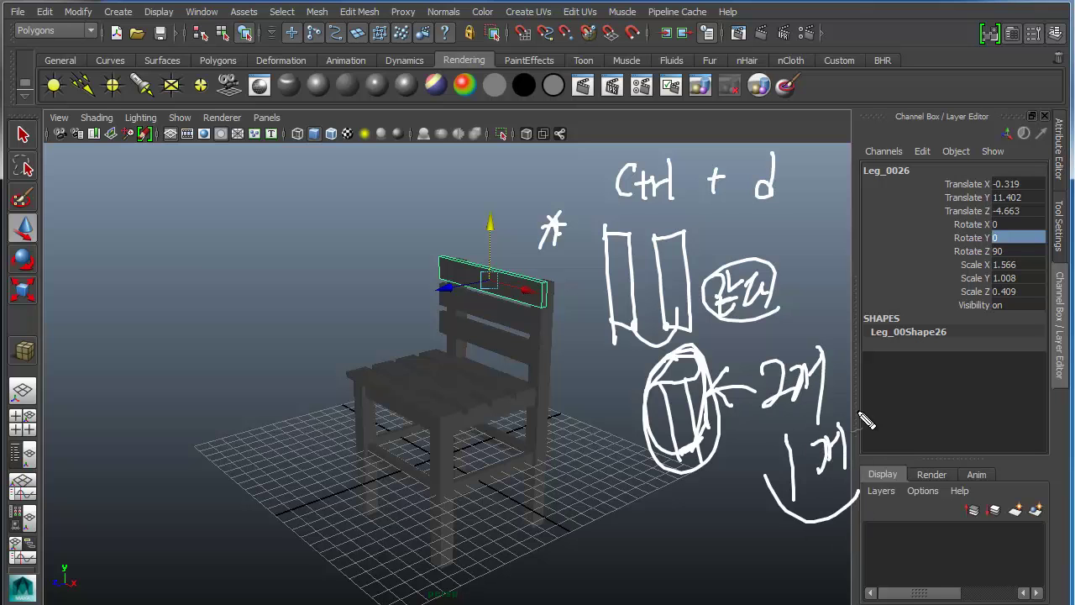
{"action": "left_click_drag", "start_coordinate": [864, 408], "coordinate": [820, 487]}
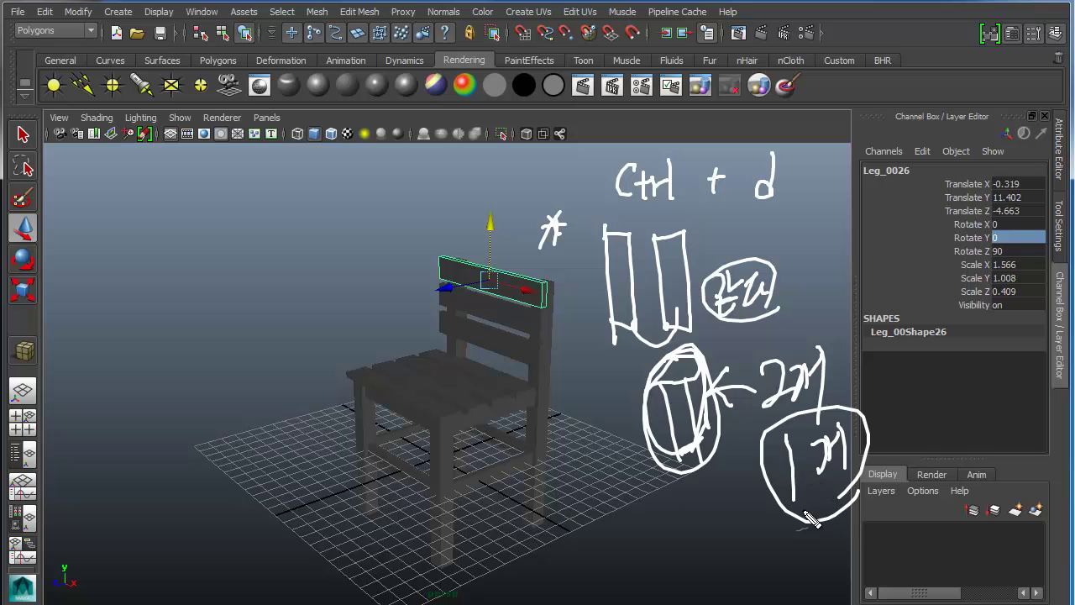
{"action": "mouse_move", "coordinate": [626, 336]}
{"action": "left_mouse_down"}
{"action": "mouse_move", "coordinate": [697, 487]}
{"action": "mouse_move", "coordinate": [765, 537]}
{"action": "mouse_move", "coordinate": [706, 542]}
{"action": "left_mouse_up"}
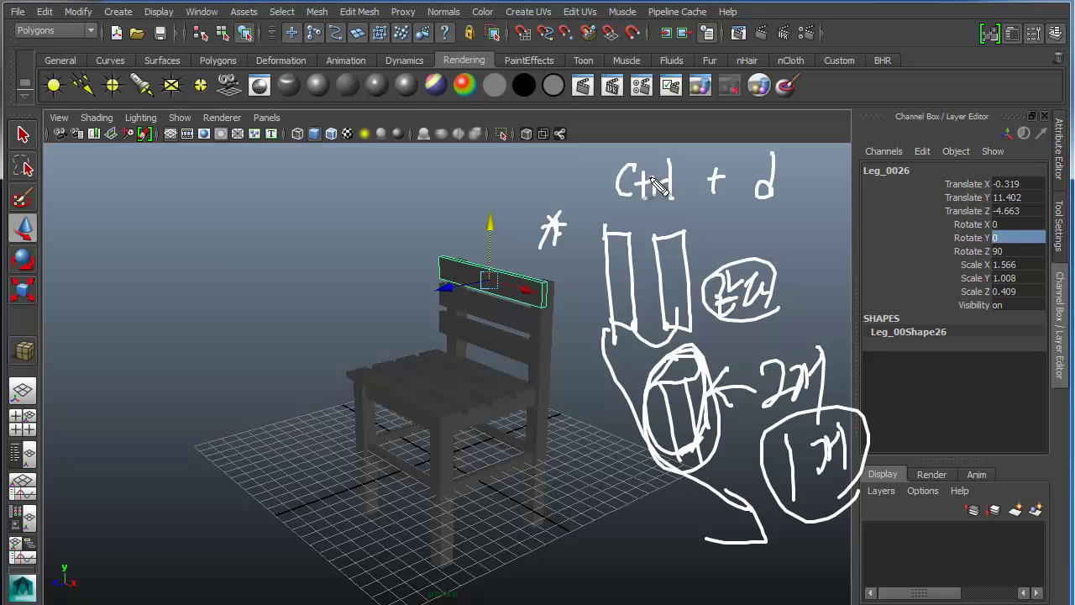
{"action": "key", "text": "Escape"}
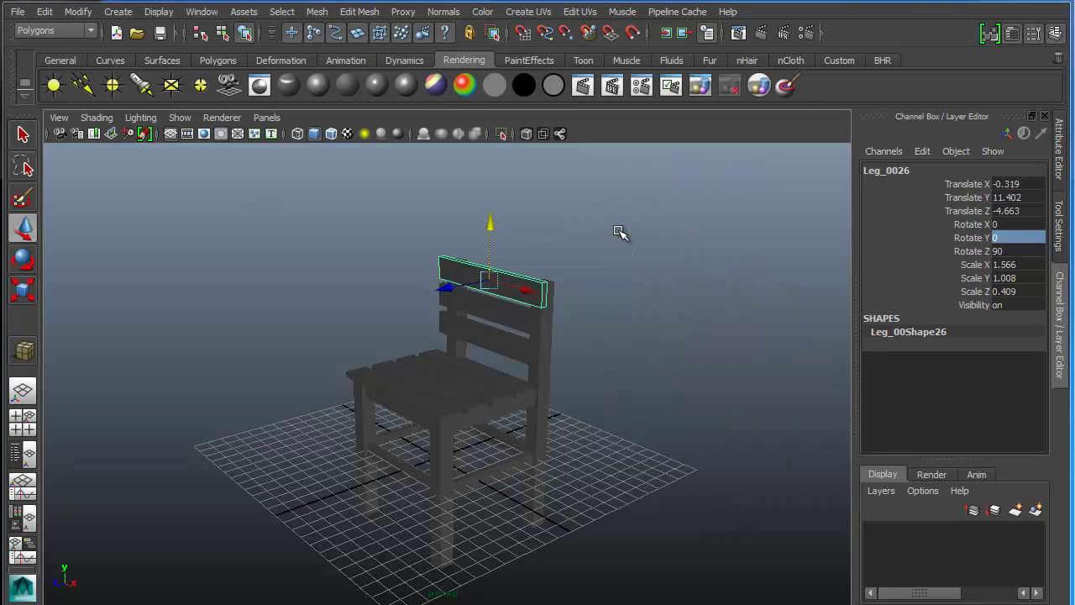
- Select all parts of the chair and group them
{"action": "middle_click_drag", "start_coordinate": [555, 390], "coordinate": [583, 378], "text": "alt"}
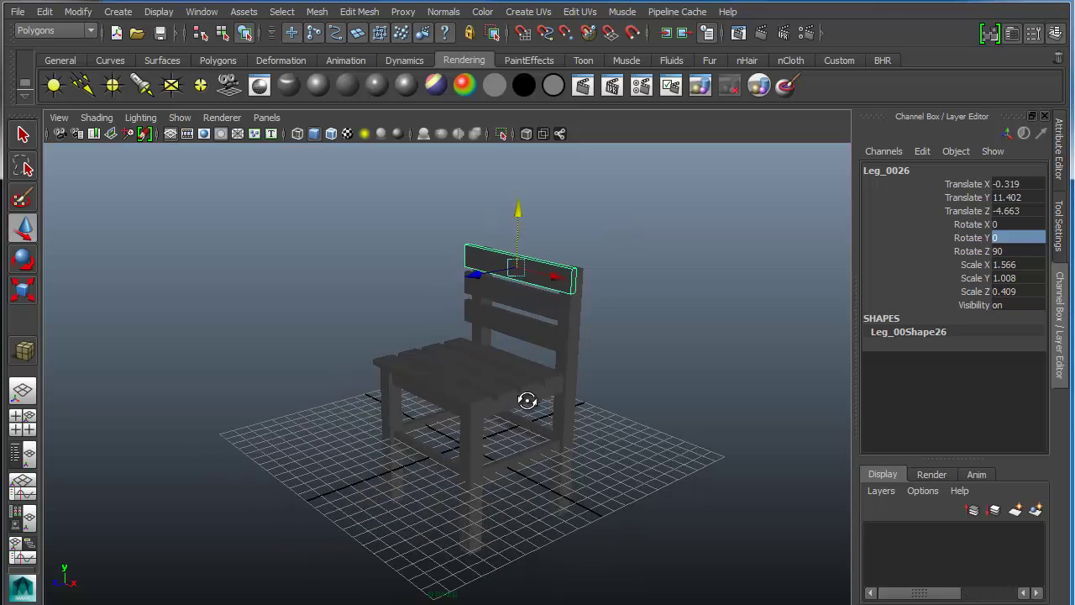
{"action": "left_click_drag", "start_coordinate": [527, 400], "coordinate": [528, 378], "text": "alt"}
{"action": "left_click_drag", "start_coordinate": [815, 190], "coordinate": [172, 563]}
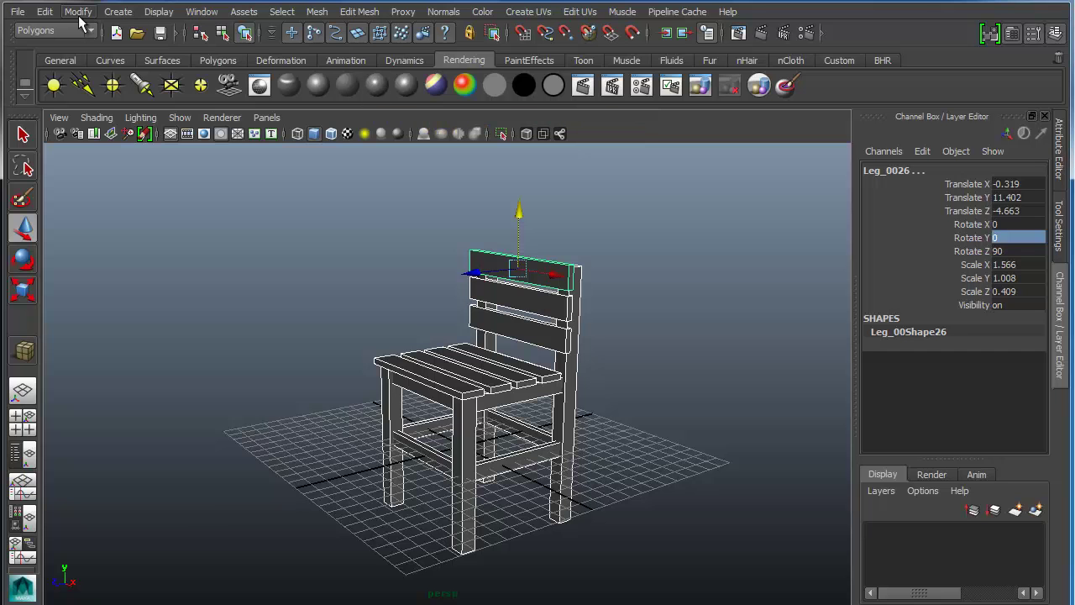
{"action": "left_click", "coordinate": [44, 16]}
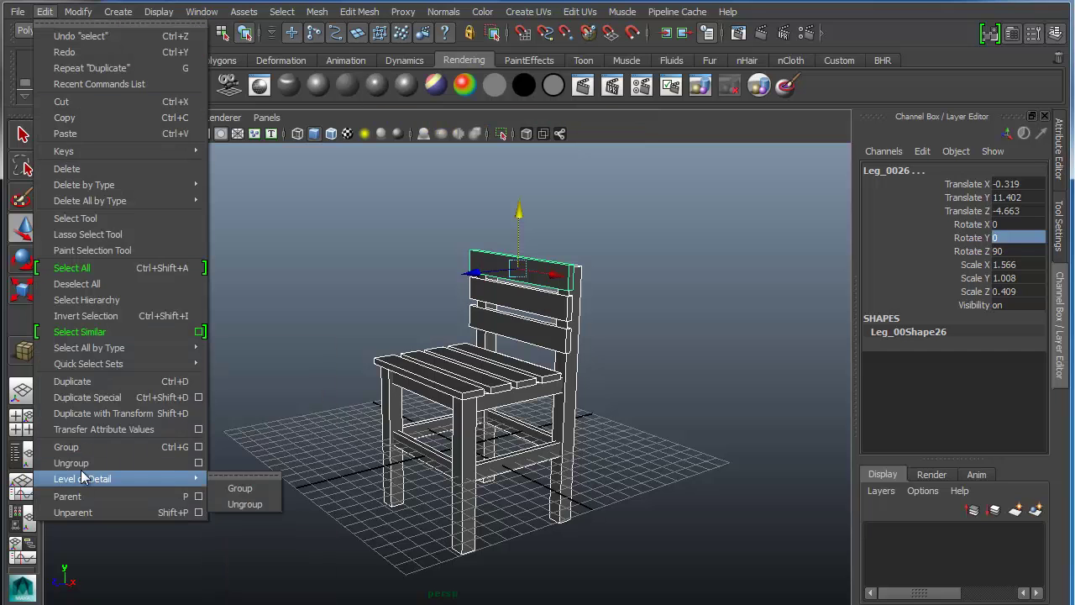
{"action": "left_click", "coordinate": [94, 447]}
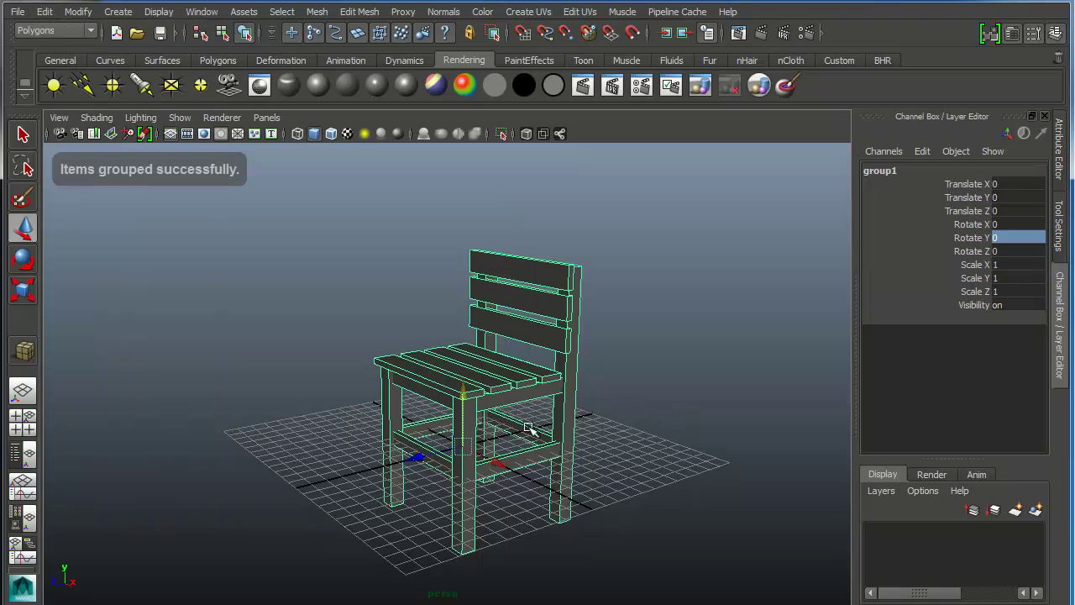
- Move the chair group back off the grid to about 1.10 on X, 4.65 on Y and -16.18 on Z
{"action": "left_click_drag", "start_coordinate": [462, 547], "coordinate": [490, 329], "text": "alt"}
{"action": "left_click_drag", "start_coordinate": [409, 387], "coordinate": [533, 367]}
{"action": "left_click_drag", "start_coordinate": [343, 427], "coordinate": [425, 471], "text": "alt"}
{"action": "left_click_drag", "start_coordinate": [667, 395], "coordinate": [547, 344], "text": "alt"}
{"action": "left_click_drag", "start_coordinate": [641, 360], "coordinate": [718, 352], "text": "alt"}
{"action": "left_click_drag", "start_coordinate": [408, 479], "coordinate": [624, 451], "text": "alt"}
{"action": "scroll", "coordinate": [613, 451], "scroll_direction": "down", "scroll_amount": 2}
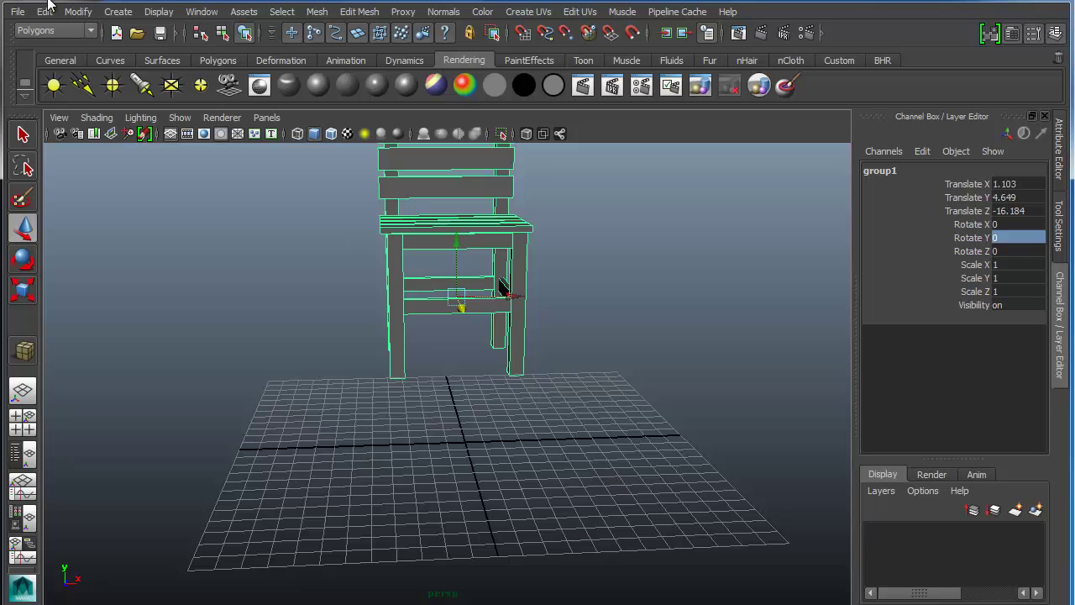
- Create a flat polygon cube on the grid, about 16.8 wide, 0.93 high and 6.85 deep
{"action": "left_click", "coordinate": [118, 12]}
{"action": "mouse_move", "coordinate": [146, 53]}
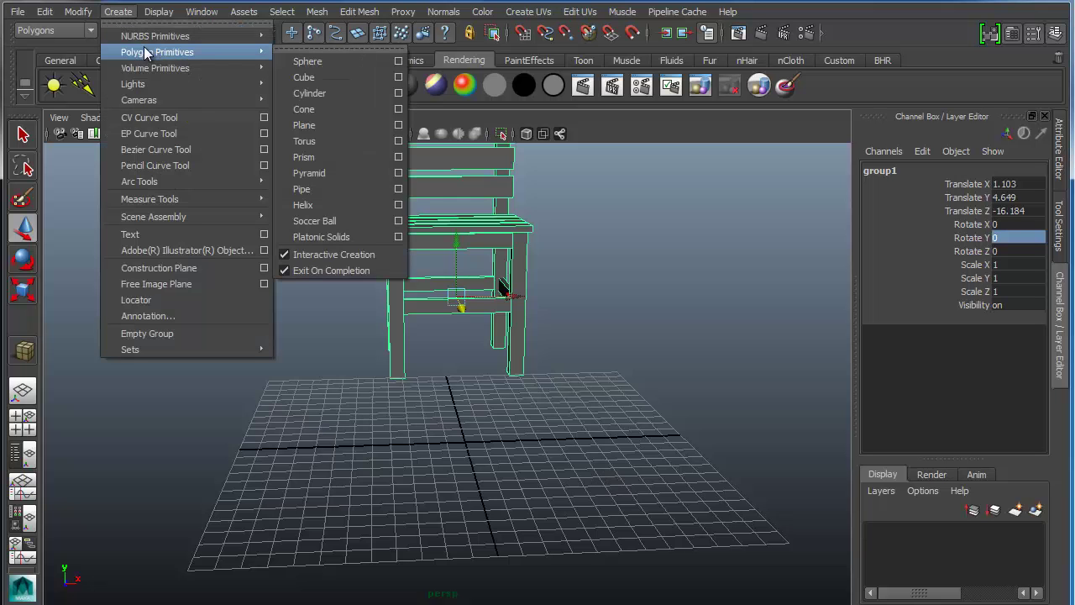
{"action": "left_click", "coordinate": [304, 77]}
{"action": "left_click_drag", "start_coordinate": [439, 408], "coordinate": [664, 496], "text": "alt"}
- Set the cube's width, height and depth subdivisions to 1 each
{"action": "left_click", "coordinate": [891, 358]}
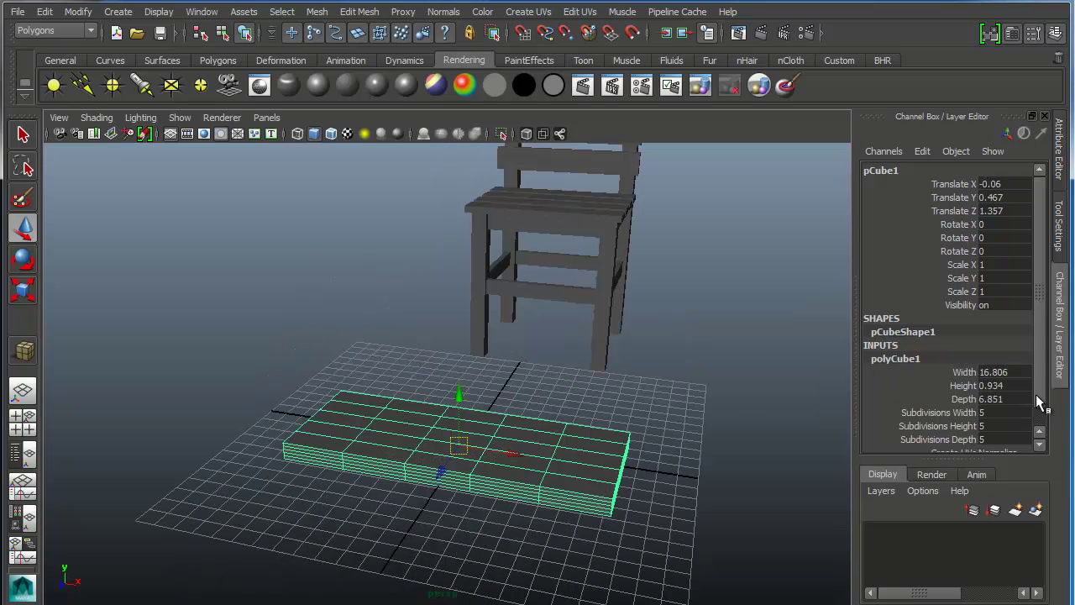
{"action": "scroll", "coordinate": [1036, 395], "scroll_direction": "down", "scroll_amount": 1}
{"action": "type", "text": "1"}
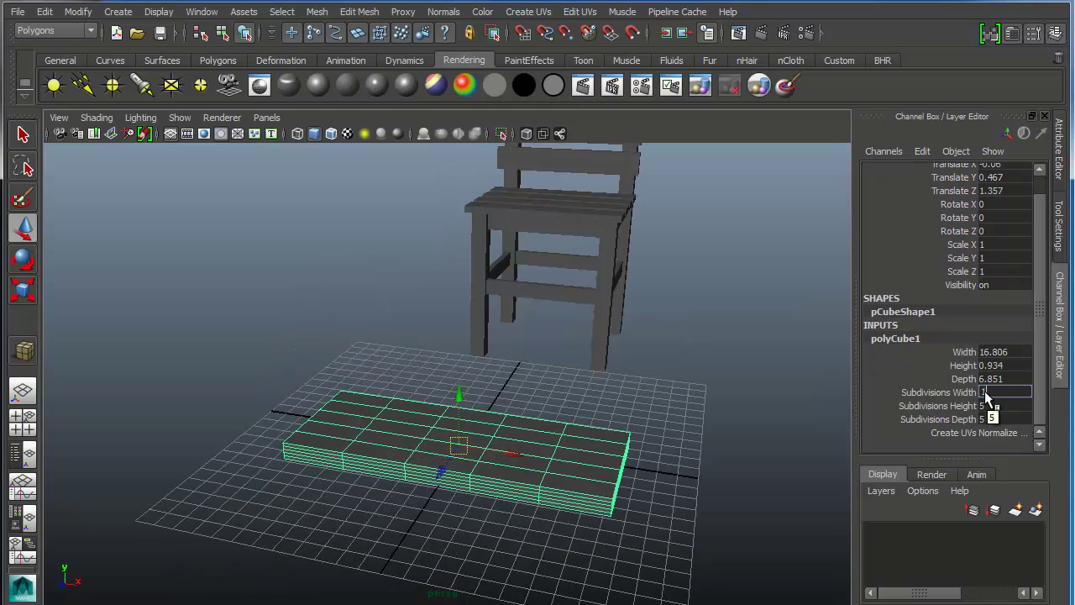
{"action": "key", "text": "Tab"}
{"action": "type", "text": "1"}
{"action": "key", "text": "Tab"}
{"action": "type", "text": "1"}
{"action": "key", "text": "Return"}
- Raise the flat slab above the grid to about 13.3 on Y
{"action": "left_click_drag", "start_coordinate": [470, 539], "coordinate": [402, 435], "text": "alt"}
{"action": "left_click_drag", "start_coordinate": [439, 392], "coordinate": [530, 278]}
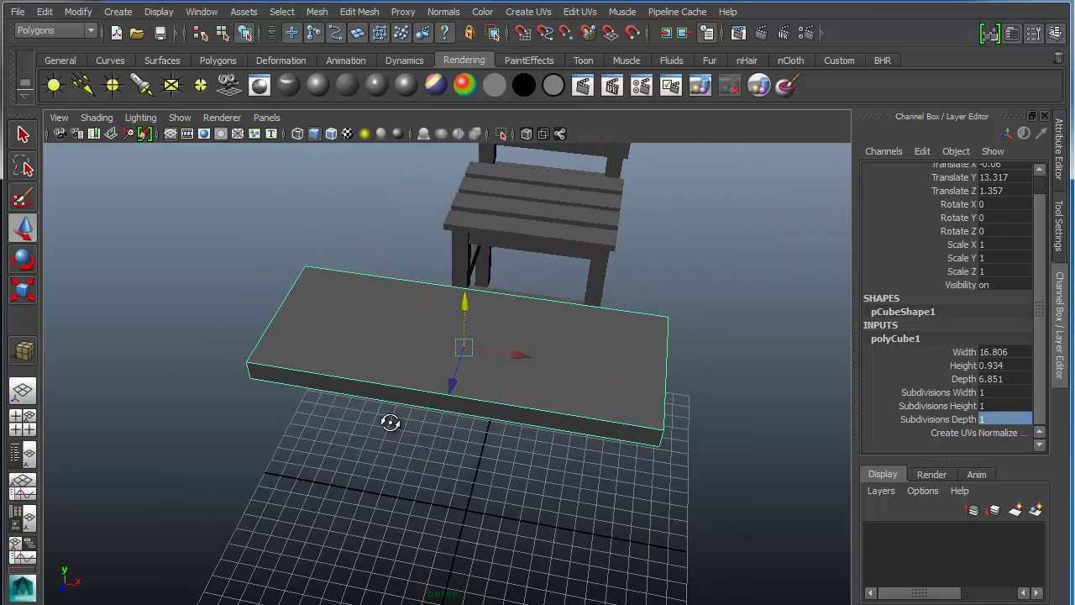
{"action": "left_click_drag", "start_coordinate": [389, 423], "coordinate": [393, 425], "text": "alt"}
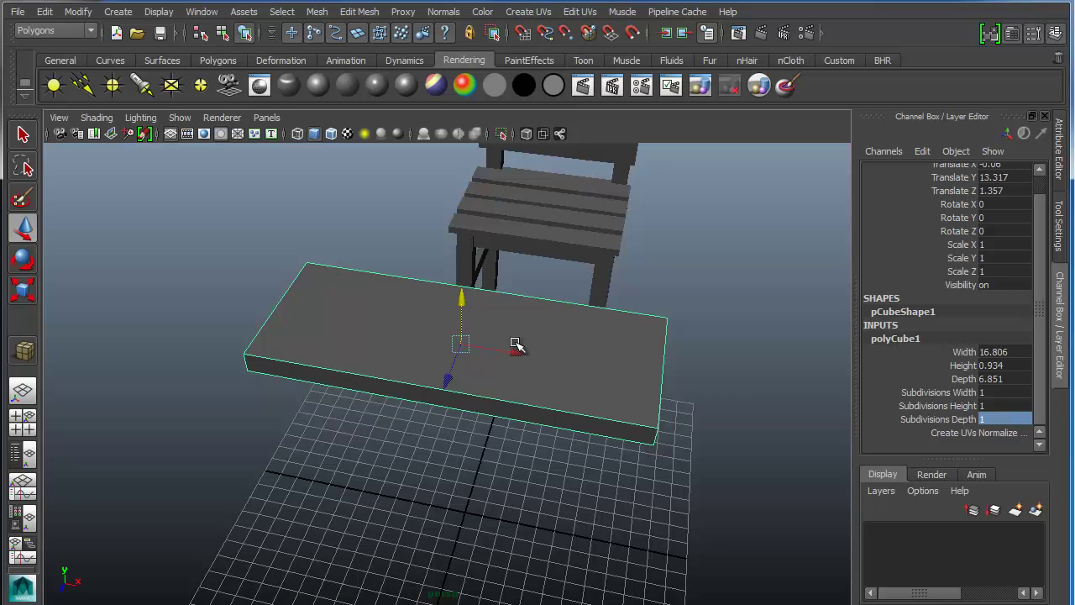
{"action": "scroll", "coordinate": [1050, 239], "scroll_direction": "up", "scroll_amount": 1}
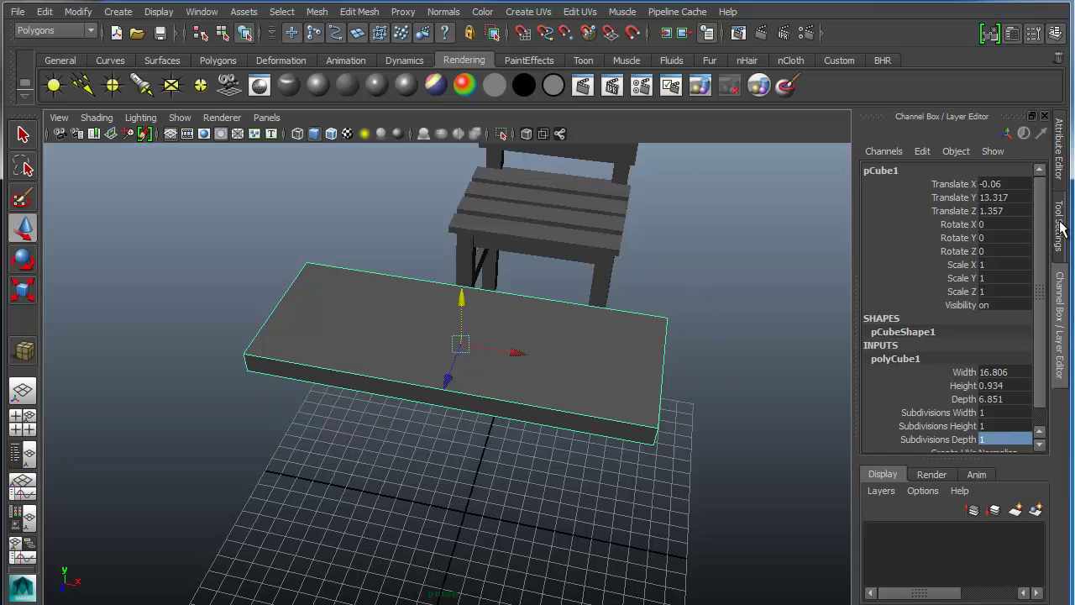
- Show the tool settings and switch the Rotate tool's mode between Local and World, finishing on World
{"action": "left_click", "coordinate": [1059, 226]}
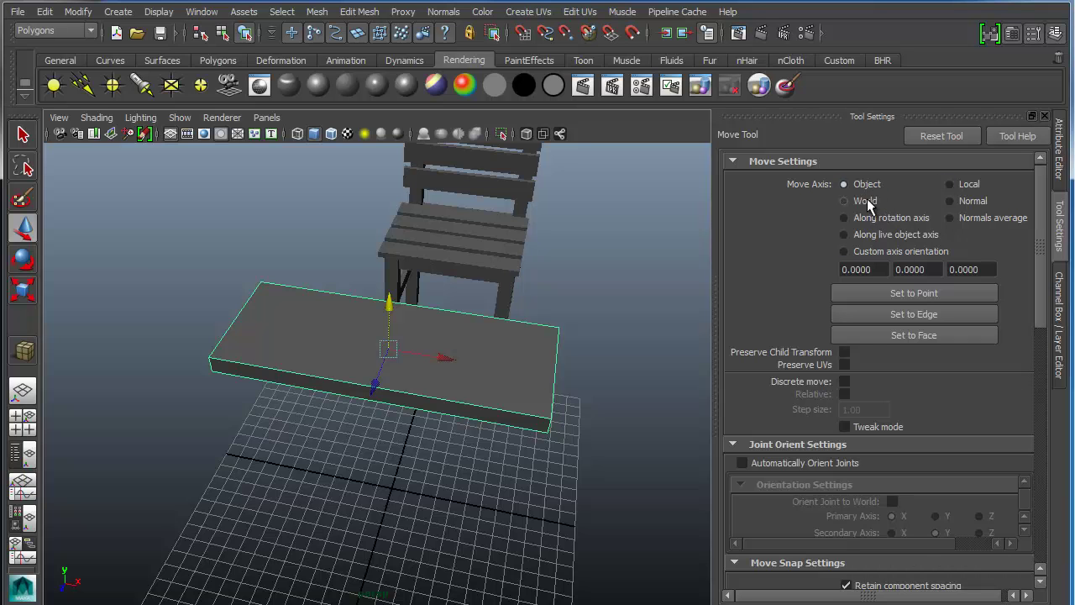
{"action": "left_click", "coordinate": [23, 260]}
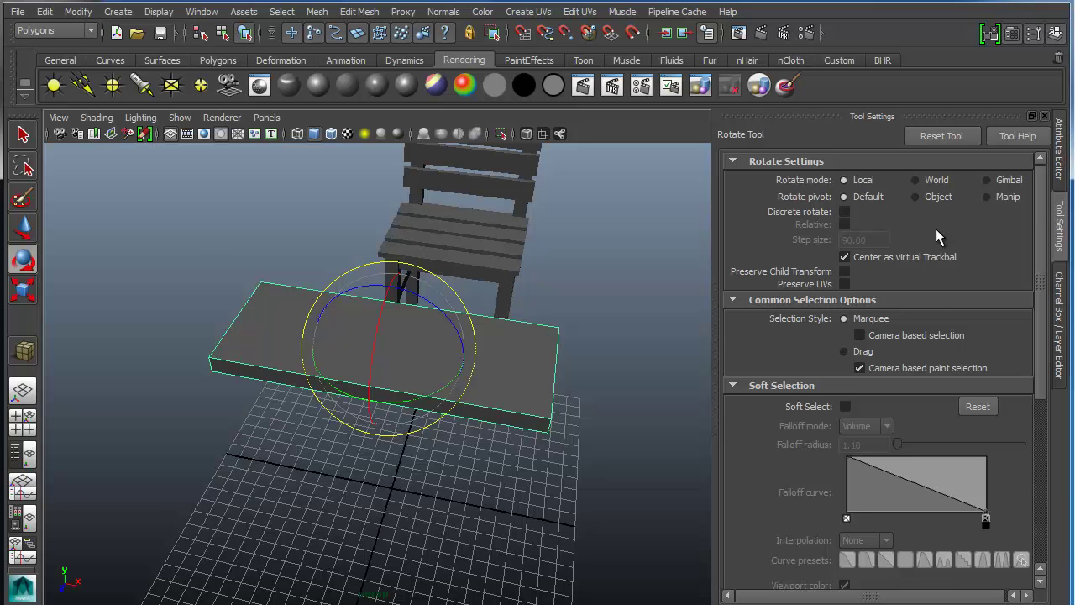
{"action": "left_click", "coordinate": [925, 179]}
{"action": "left_click", "coordinate": [844, 179]}
{"action": "left_click", "coordinate": [921, 180]}
{"action": "left_click", "coordinate": [845, 181]}
{"action": "left_click_drag", "start_coordinate": [495, 378], "coordinate": [470, 403], "text": "alt"}
{"action": "left_click", "coordinate": [917, 179]}
- Move the slab along the world X axis to about 9.09
{"action": "left_click_drag", "start_coordinate": [482, 454], "coordinate": [392, 341], "text": "alt"}
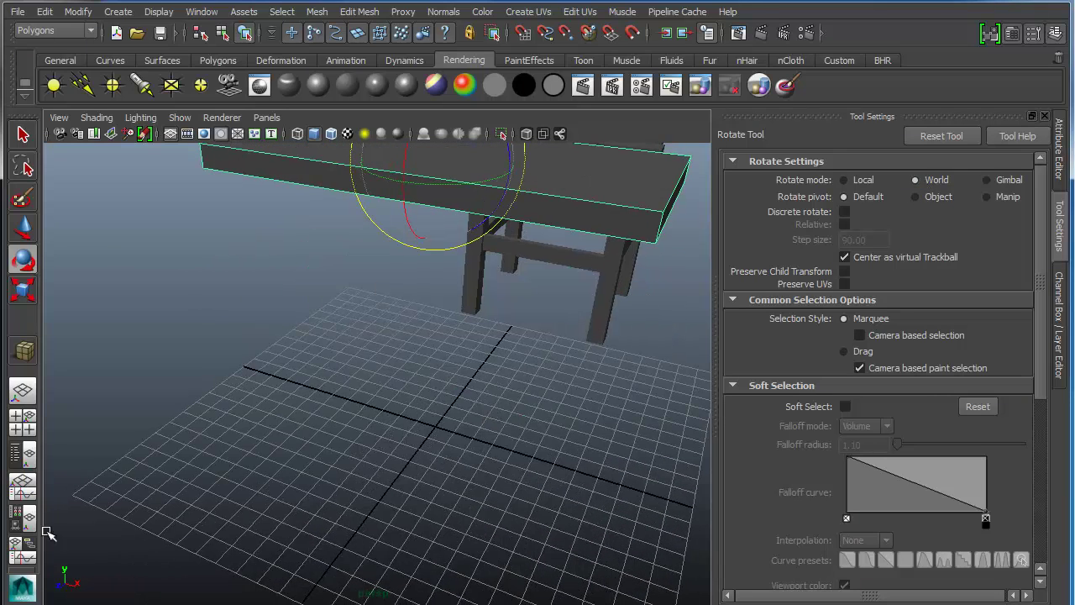
{"action": "middle_click_drag", "start_coordinate": [489, 526], "coordinate": [420, 462], "text": "alt"}
{"action": "right_click_drag", "start_coordinate": [419, 461], "coordinate": [408, 451], "text": "alt"}
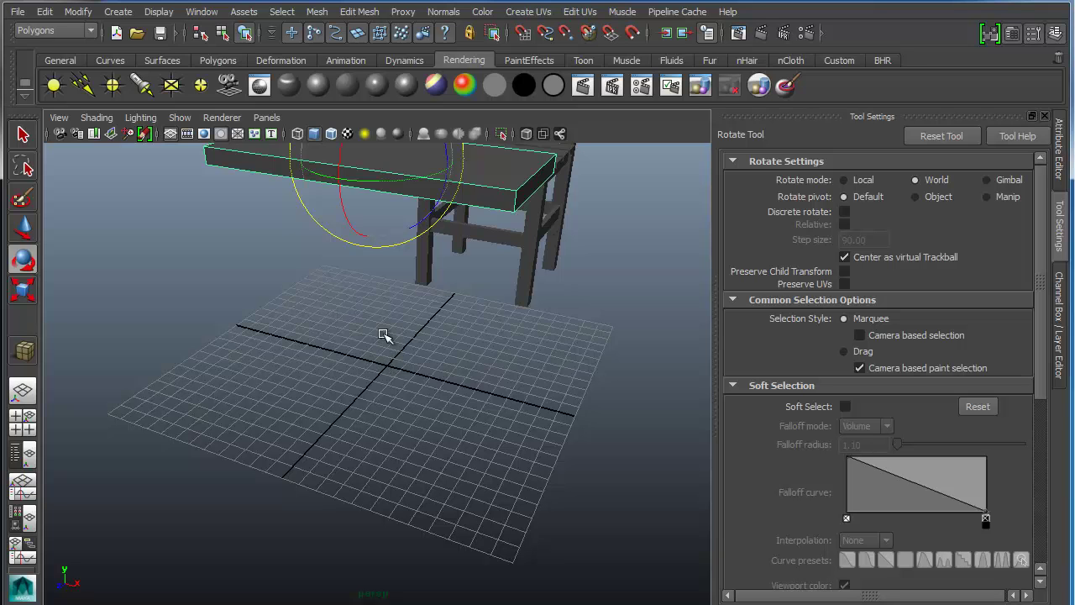
{"action": "left_click_drag", "start_coordinate": [420, 306], "coordinate": [437, 360], "text": "alt"}
{"action": "key", "text": "w"}
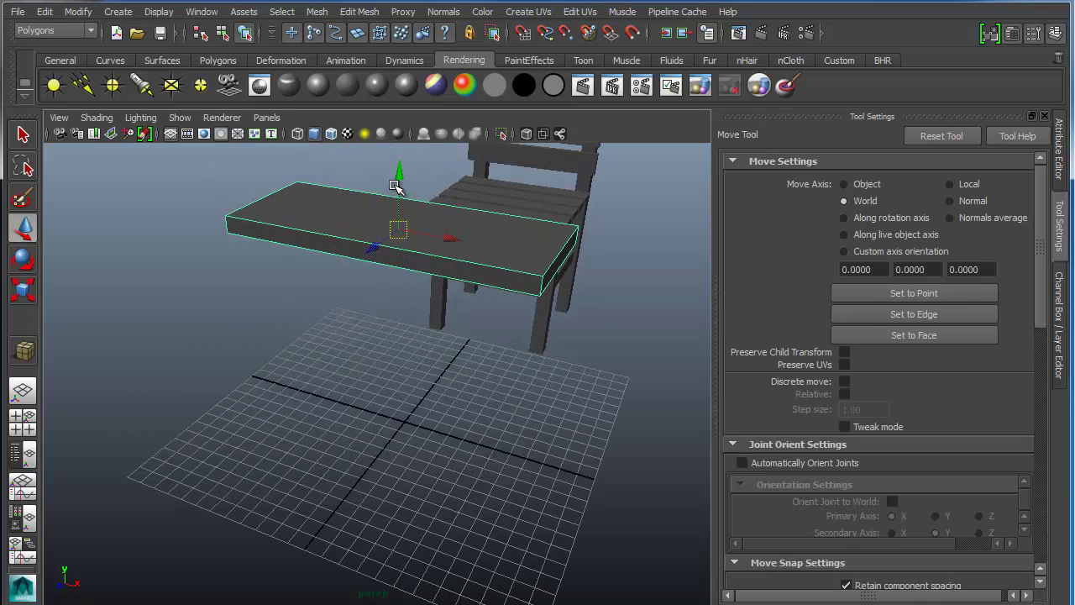
{"action": "left_click_drag", "start_coordinate": [437, 241], "coordinate": [639, 276]}
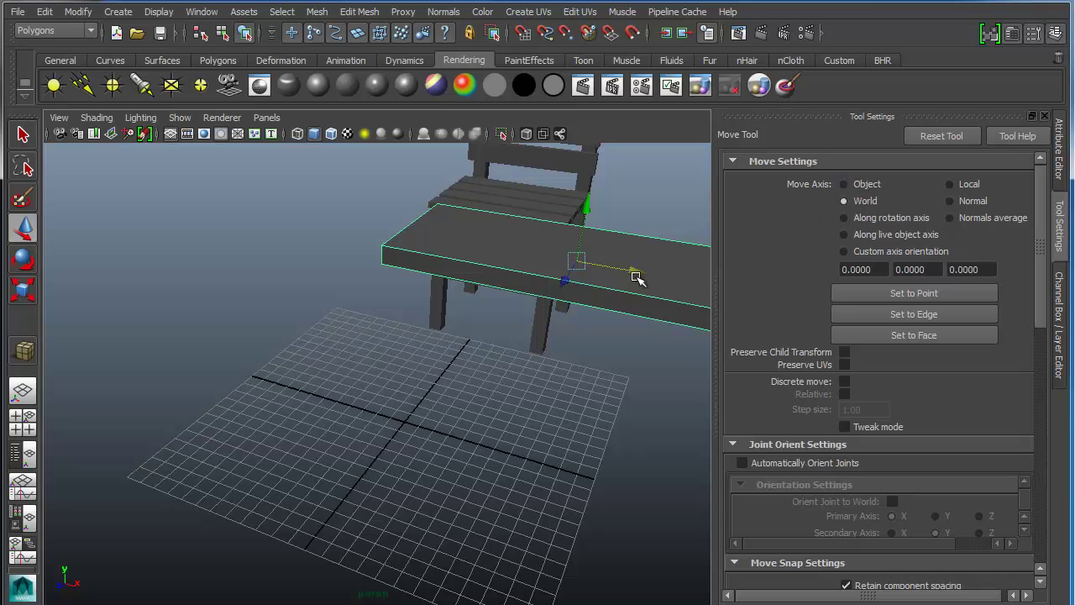
- Tilt the slab to about 37.6 degrees around X using the World rotate mode
{"action": "left_click", "coordinate": [23, 261]}
{"action": "left_click_drag", "start_coordinate": [517, 326], "coordinate": [355, 361], "text": "alt"}
{"action": "left_click_drag", "start_coordinate": [312, 166], "coordinate": [286, 221]}
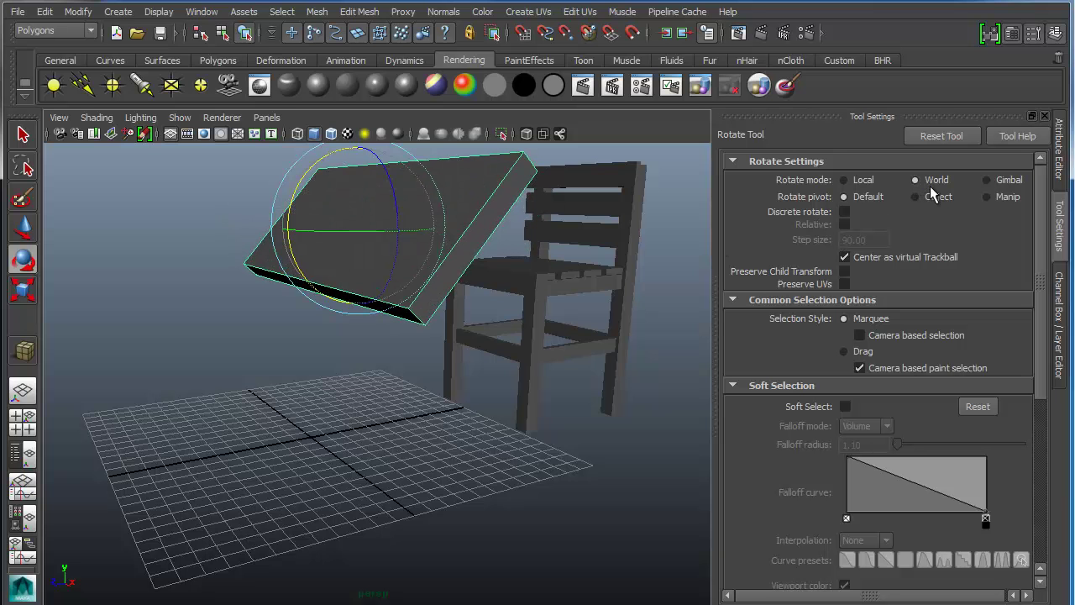
{"action": "left_click_drag", "start_coordinate": [172, 486], "coordinate": [447, 405], "text": "alt"}
{"action": "left_click_drag", "start_coordinate": [559, 293], "coordinate": [420, 405], "text": "alt"}
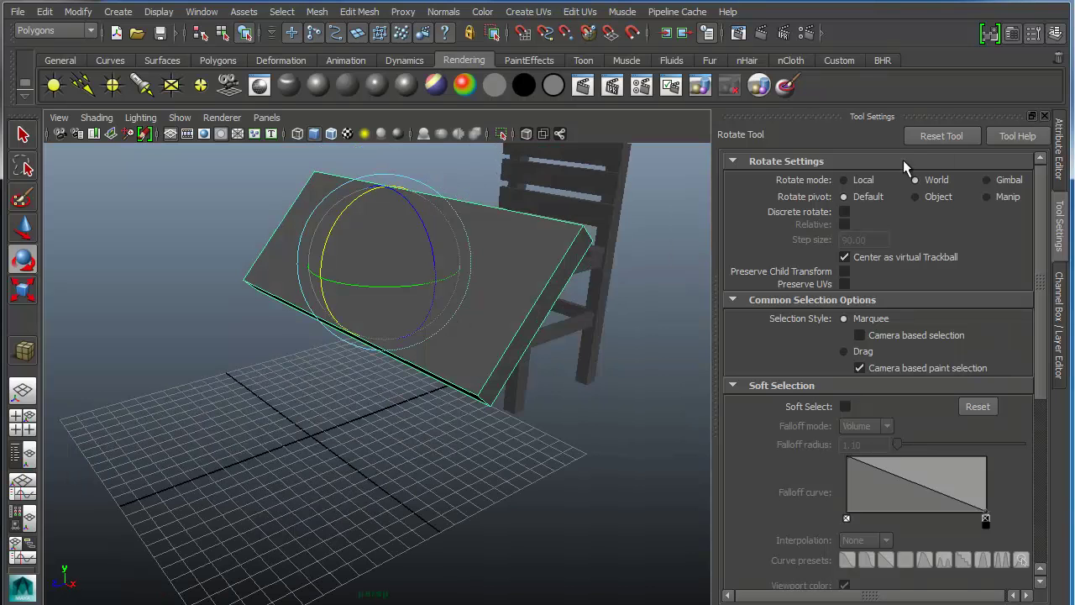
- Set the Rotate tool's mode back to Local and examine its rotation rings on the tilted slab
{"action": "left_click", "coordinate": [844, 180]}
{"action": "left_click_drag", "start_coordinate": [460, 325], "coordinate": [459, 331], "text": "alt"}
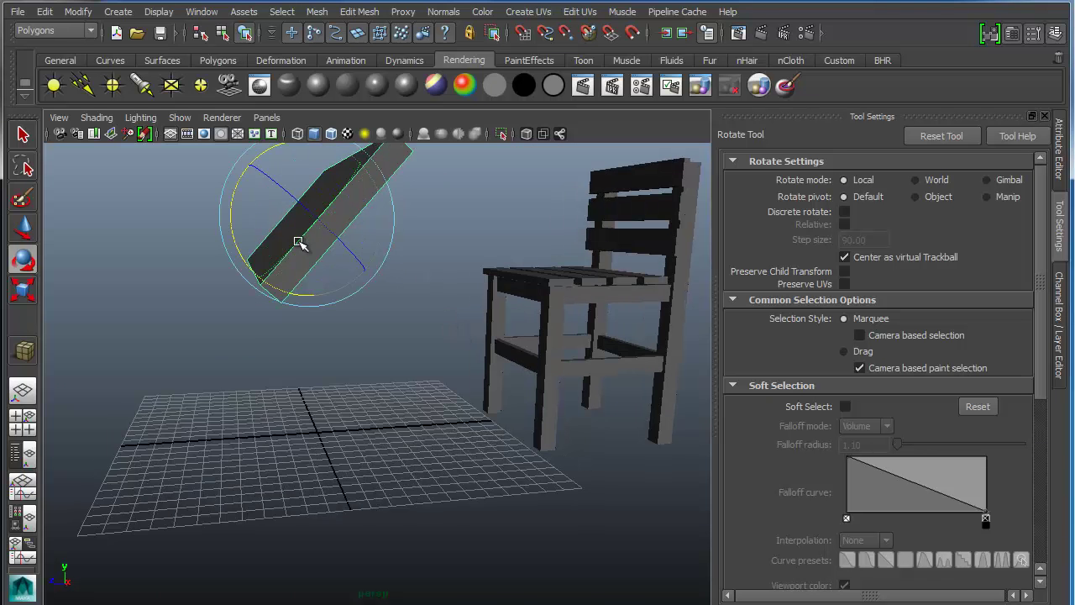
{"action": "left_click_drag", "start_coordinate": [327, 283], "coordinate": [228, 227], "text": "alt"}
{"action": "left_click_drag", "start_coordinate": [399, 311], "coordinate": [433, 369], "text": "alt"}
- Set the Move tool's axis to Object and examine the manipulator on the tilted slab
{"action": "left_click", "coordinate": [23, 229]}
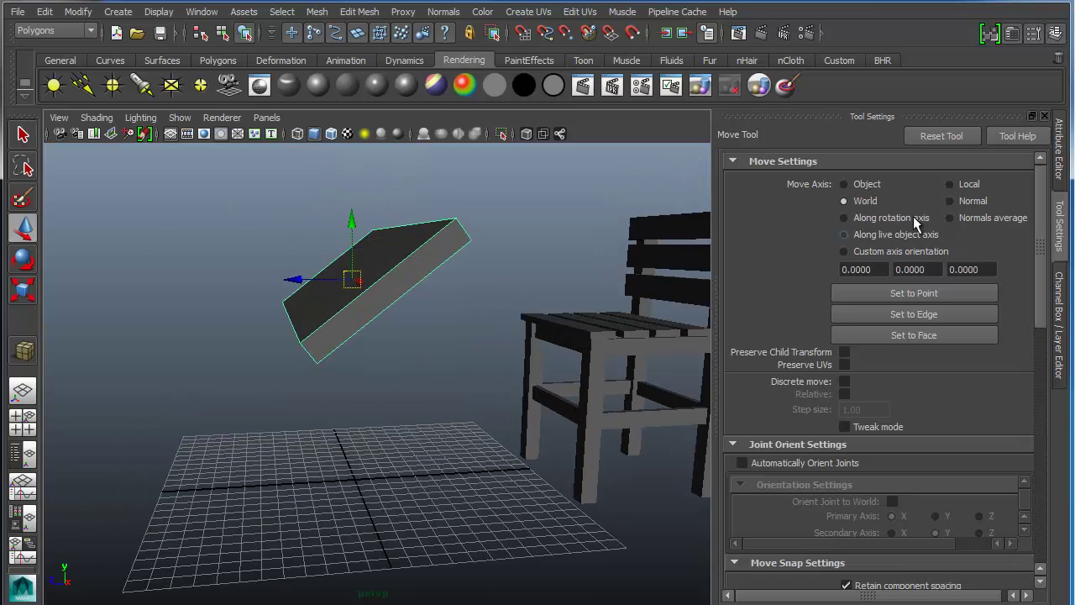
{"action": "left_click_drag", "start_coordinate": [339, 380], "coordinate": [378, 351], "text": "alt"}
{"action": "left_click", "coordinate": [844, 184]}
{"action": "left_click_drag", "start_coordinate": [309, 379], "coordinate": [285, 375], "text": "alt"}
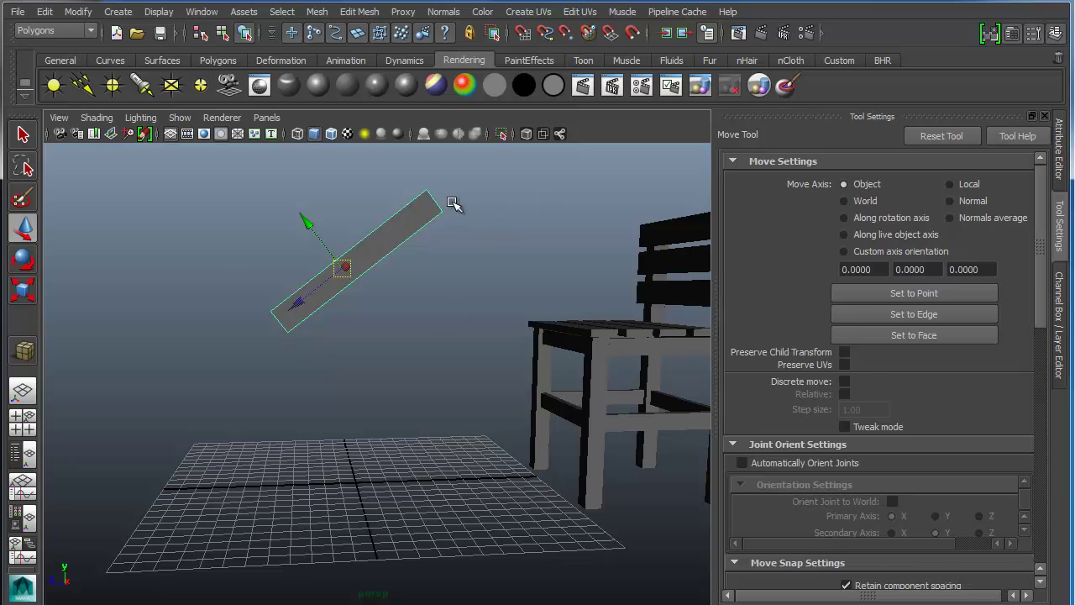
- Reset the slab's Rotate X to 0
{"action": "left_click", "coordinate": [1061, 290]}
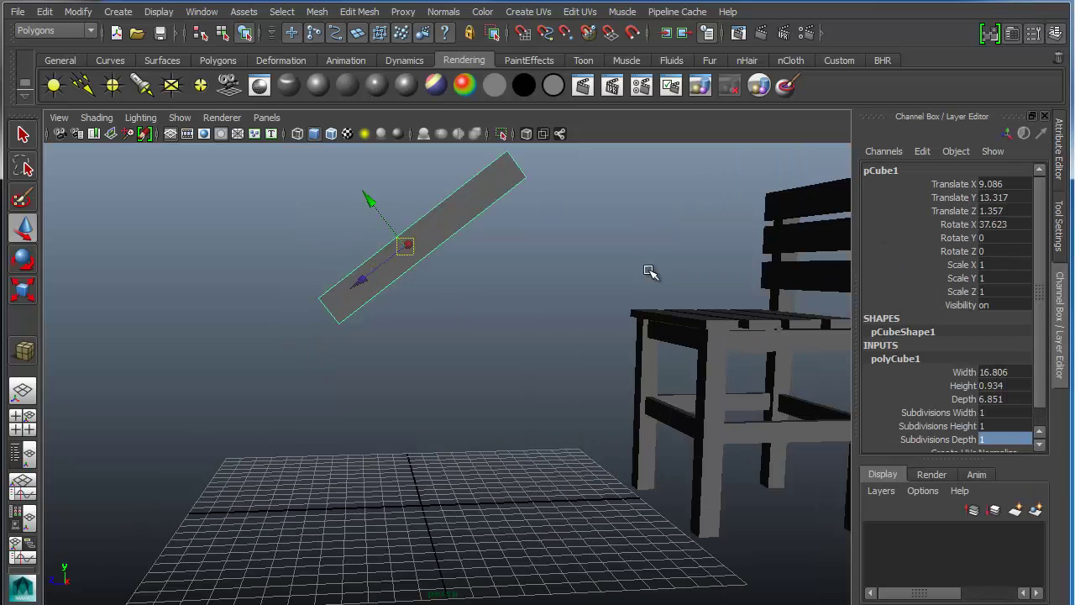
{"action": "left_click_drag", "start_coordinate": [377, 341], "coordinate": [379, 344], "text": "alt"}
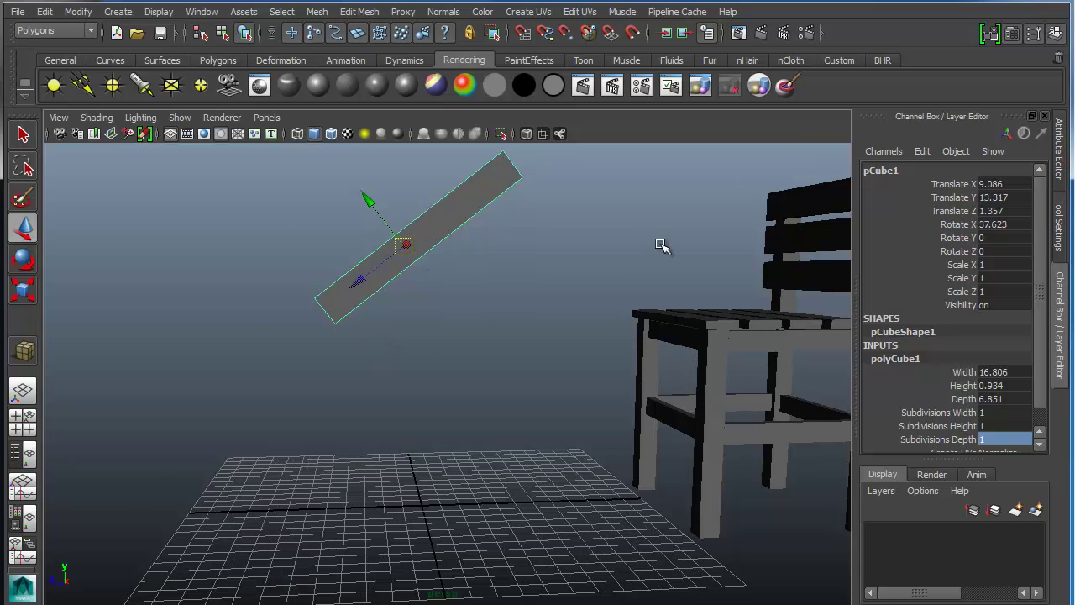
{"action": "double_click", "coordinate": [1008, 225]}
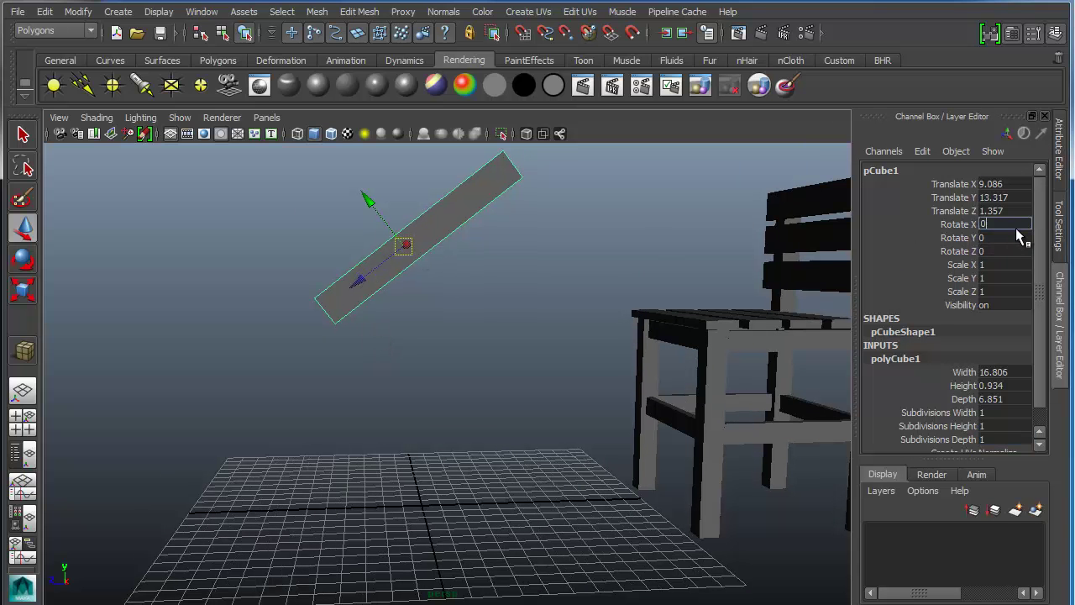
{"action": "key", "text": "Return"}
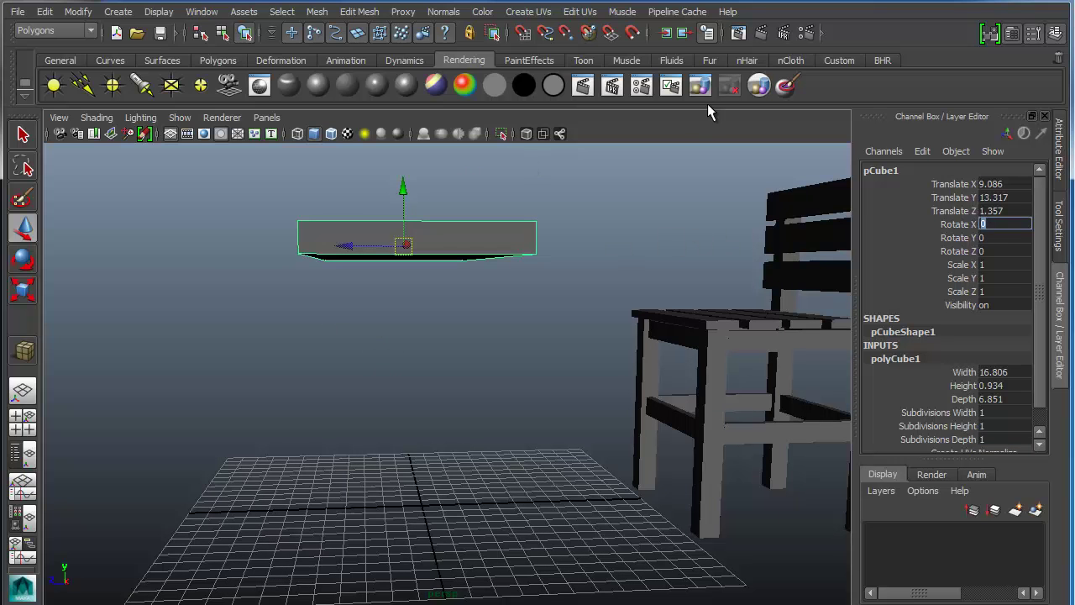
- Tilt the slab around X again and try moving it along its own object axes
{"action": "key", "text": "e"}
{"action": "left_click_drag", "start_coordinate": [360, 188], "coordinate": [346, 238]}
{"action": "key", "text": "w"}
{"action": "left_click_drag", "start_coordinate": [395, 267], "coordinate": [295, 382]}
{"action": "left_click_drag", "start_coordinate": [354, 326], "coordinate": [506, 318], "text": "alt"}
{"action": "left_click_drag", "start_coordinate": [576, 292], "coordinate": [635, 292]}
{"action": "key", "text": "ctrl+z"}
{"action": "left_click_drag", "start_coordinate": [394, 373], "coordinate": [274, 203], "text": "alt"}
- Set the Move tool's axis to World, try moving the tilted slab, and undo back to the flat slab
{"action": "left_click", "coordinate": [1060, 224]}
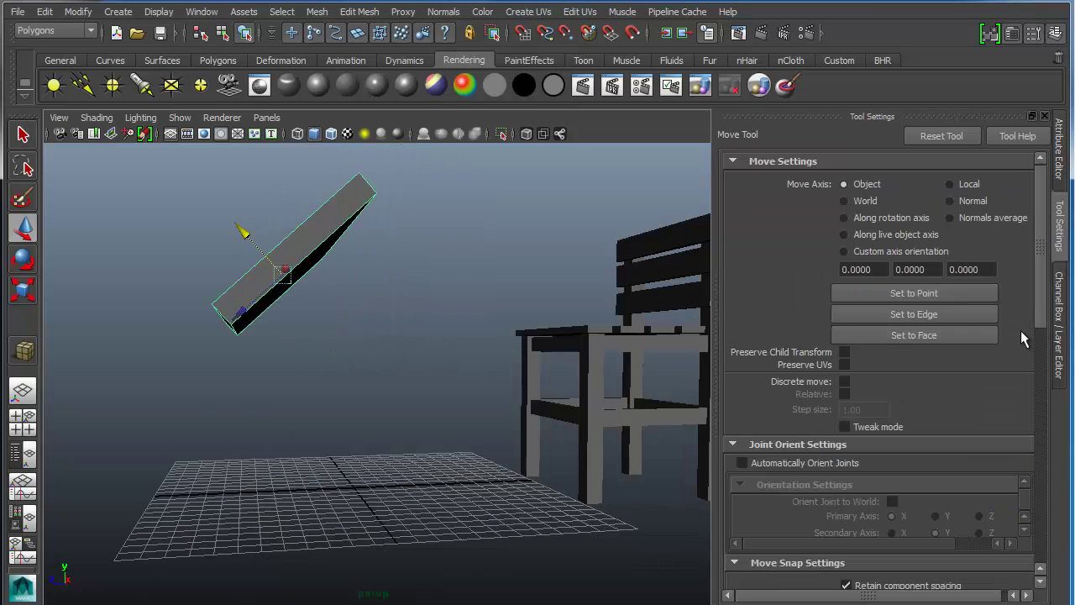
{"action": "left_click", "coordinate": [845, 202]}
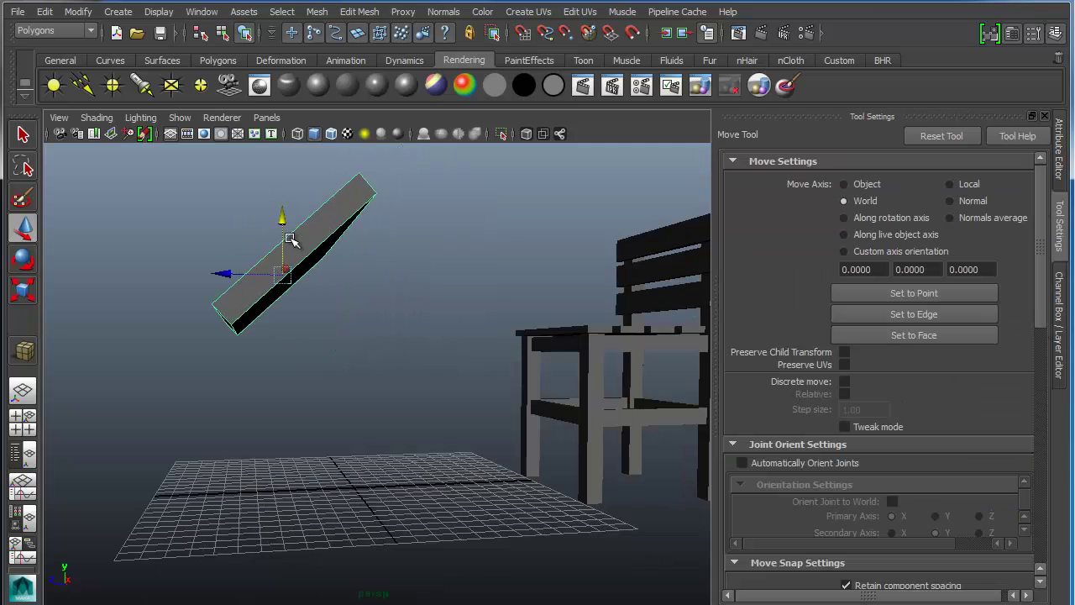
{"action": "left_click_drag", "start_coordinate": [281, 225], "coordinate": [277, 164]}
{"action": "left_click_drag", "start_coordinate": [244, 210], "coordinate": [380, 370]}
{"action": "key", "text": "ctrl+z"}
{"action": "key", "text": "ctrl+z"}
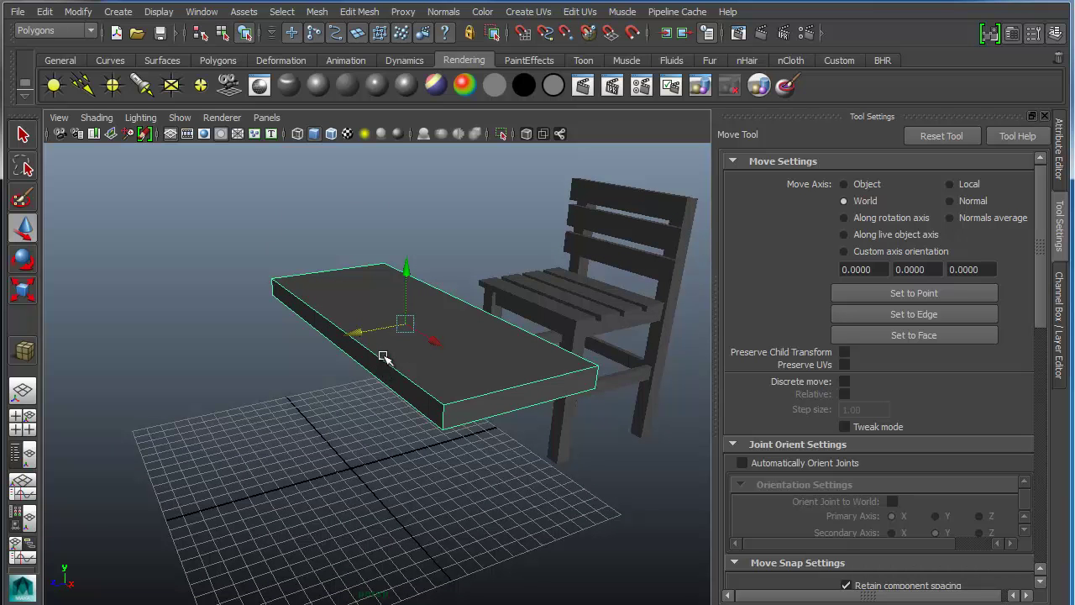
- Try the slab's Y and Z move handles and a free move from the manipulator's centre, then undo that move
{"action": "left_click_drag", "start_coordinate": [399, 395], "coordinate": [420, 312], "text": "alt"}
{"action": "left_click_drag", "start_coordinate": [545, 432], "coordinate": [403, 392], "text": "alt"}
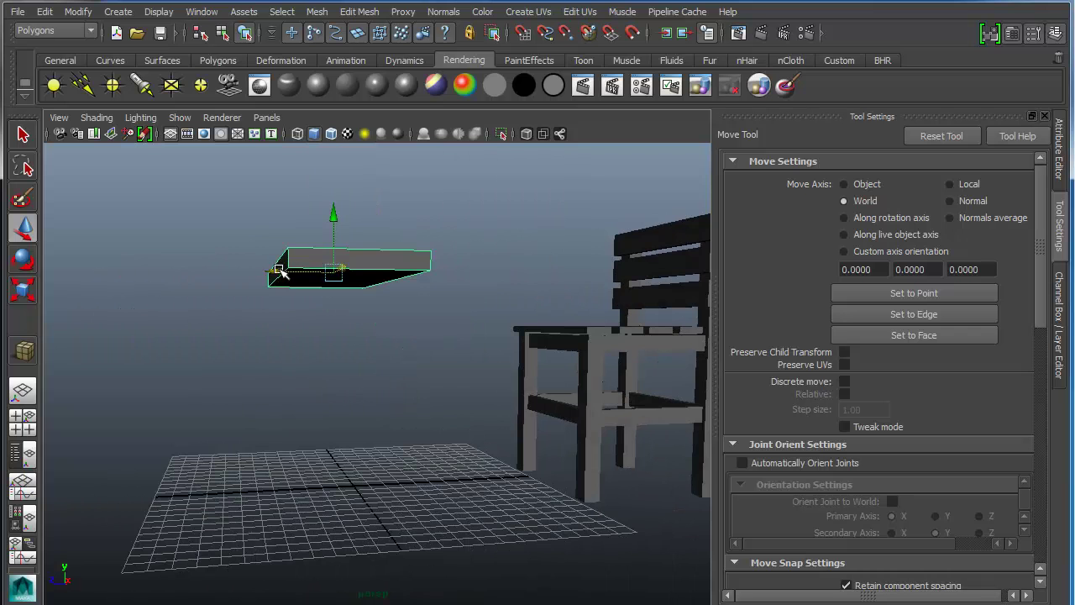
{"action": "left_click_drag", "start_coordinate": [401, 353], "coordinate": [317, 377], "text": "alt"}
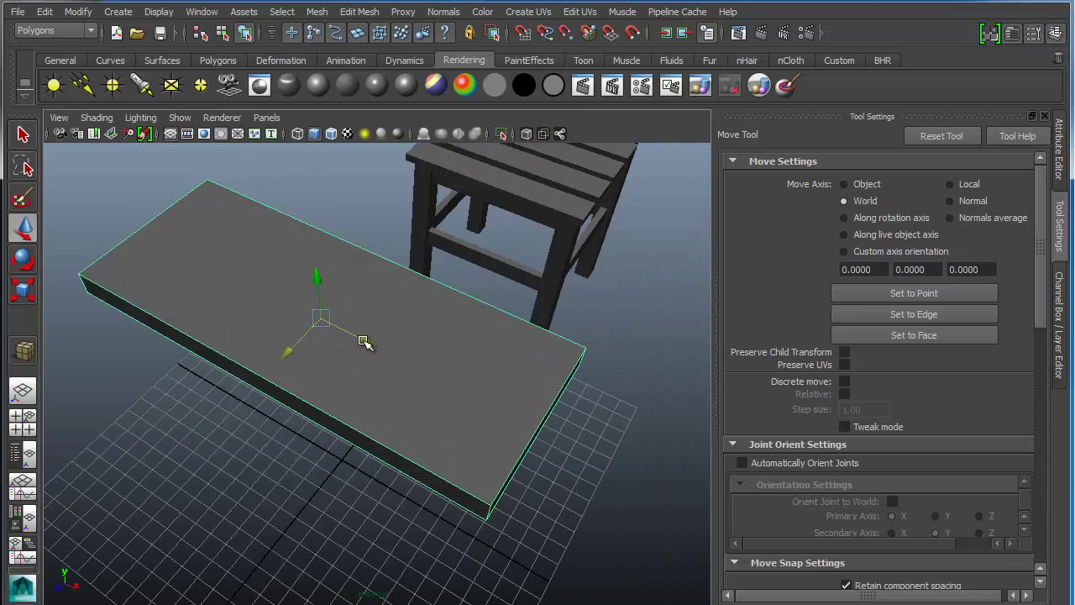
{"action": "left_click", "coordinate": [317, 279]}
{"action": "left_click", "coordinate": [289, 351]}
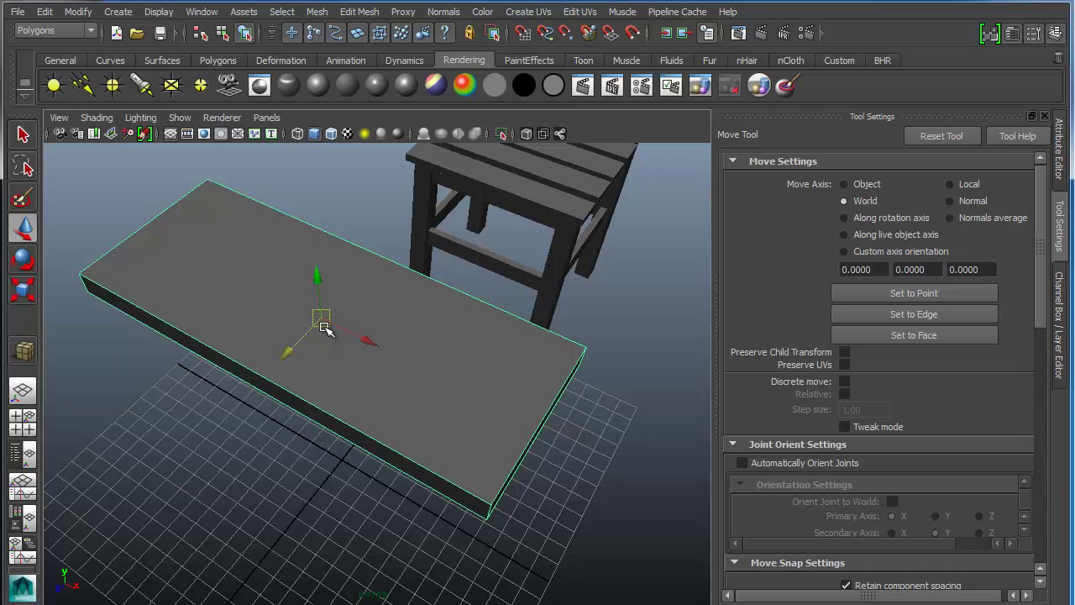
{"action": "left_click_drag", "start_coordinate": [322, 319], "coordinate": [376, 308]}
{"action": "key", "text": "ctrl+z"}
- Try rotating the slab freely and around its separate axes with the Rotate tool, undoing the trial rotations
{"action": "left_click", "coordinate": [22, 259]}
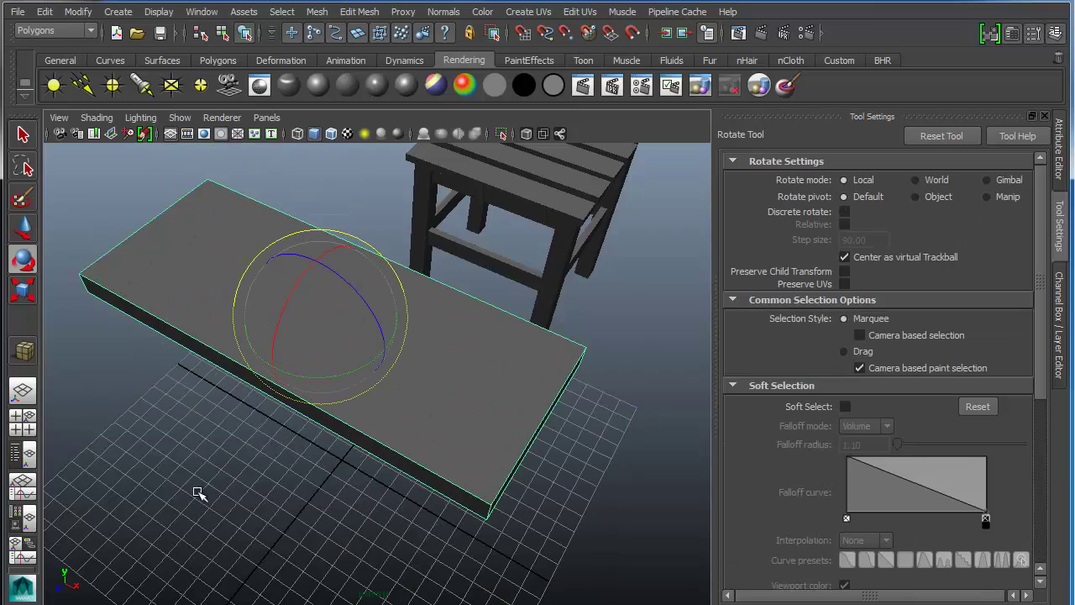
{"action": "left_click_drag", "start_coordinate": [299, 232], "coordinate": [201, 317]}
{"action": "left_click_drag", "start_coordinate": [465, 420], "coordinate": [420, 395], "text": "alt"}
{"action": "key", "text": "ctrl+z"}
{"action": "left_click_drag", "start_coordinate": [319, 412], "coordinate": [468, 361], "text": "alt"}
{"action": "key", "text": "ctrl+z"}
{"action": "mouse_move", "coordinate": [389, 277]}
{"action": "left_mouse_down"}
{"action": "mouse_move", "coordinate": [431, 298]}
{"action": "mouse_move", "coordinate": [422, 303]}
{"action": "mouse_move", "coordinate": [408, 273]}
{"action": "left_mouse_up"}
{"action": "key", "text": "ctrl+z"}
{"action": "key", "text": "ctrl+z"}
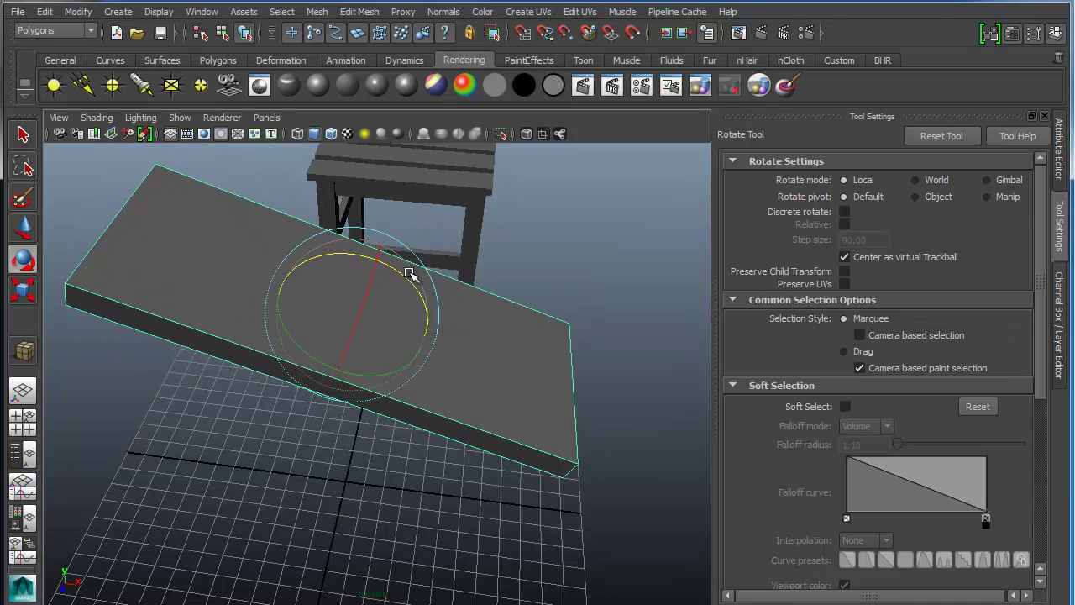
{"action": "key", "text": "ctrl+z"}
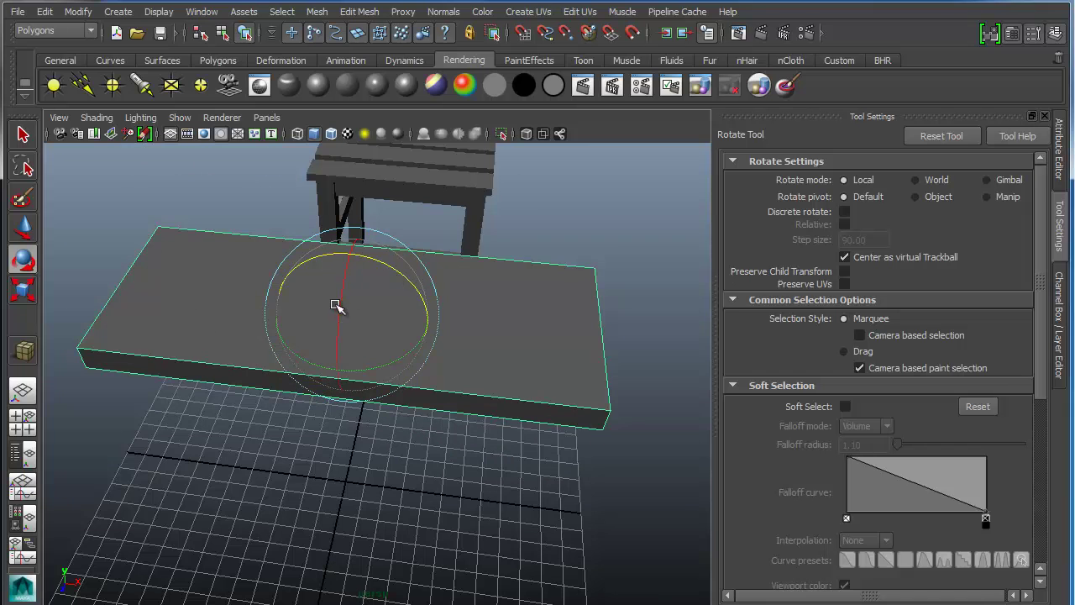
{"action": "mouse_move", "coordinate": [339, 300]}
{"action": "left_mouse_down"}
{"action": "mouse_move", "coordinate": [341, 278]}
{"action": "mouse_move", "coordinate": [339, 305]}
{"action": "mouse_move", "coordinate": [342, 291]}
{"action": "left_mouse_up"}
{"action": "key", "text": "ctrl+z"}
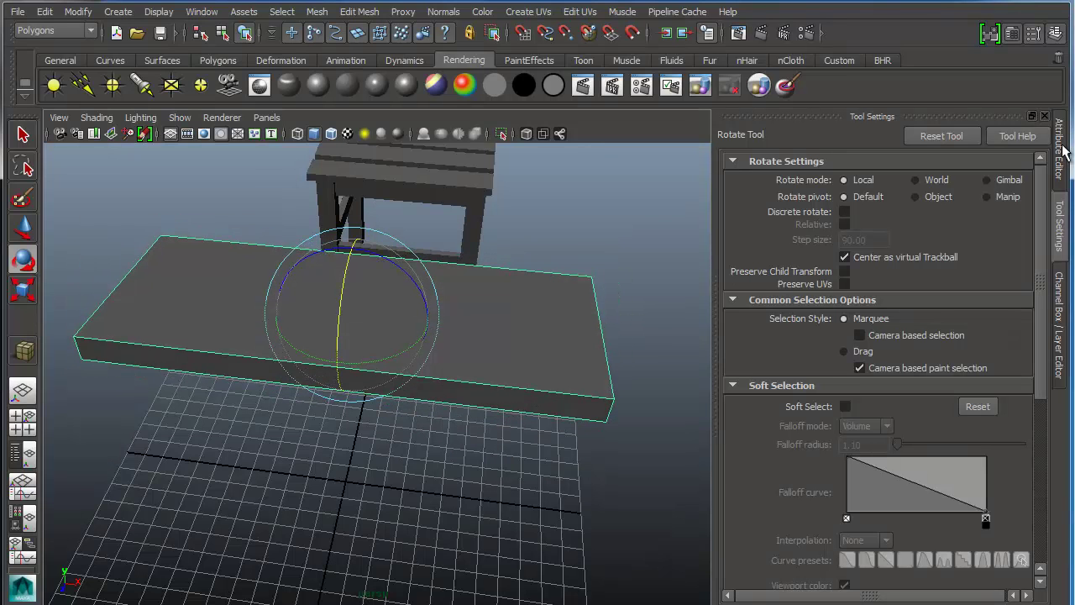
- Show the Channel Box, try rotating the slab around X and freely, and undo back to zero rotation
{"action": "left_click", "coordinate": [1060, 291]}
{"action": "left_click_drag", "start_coordinate": [401, 307], "coordinate": [407, 248]}
{"action": "key", "text": "ctrl+z"}
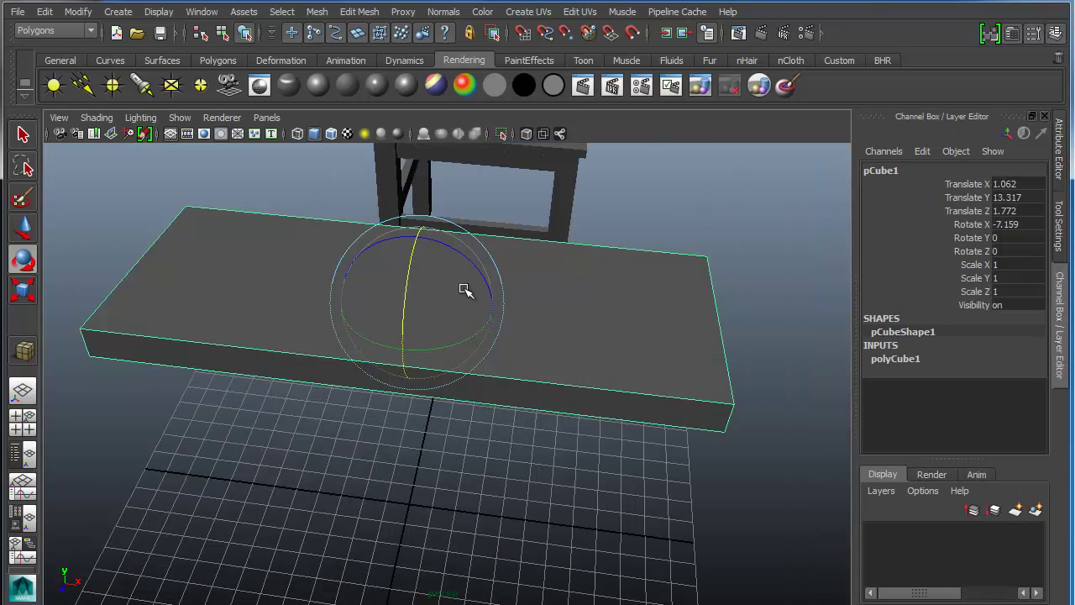
{"action": "left_click_drag", "start_coordinate": [537, 358], "coordinate": [450, 281], "text": "alt"}
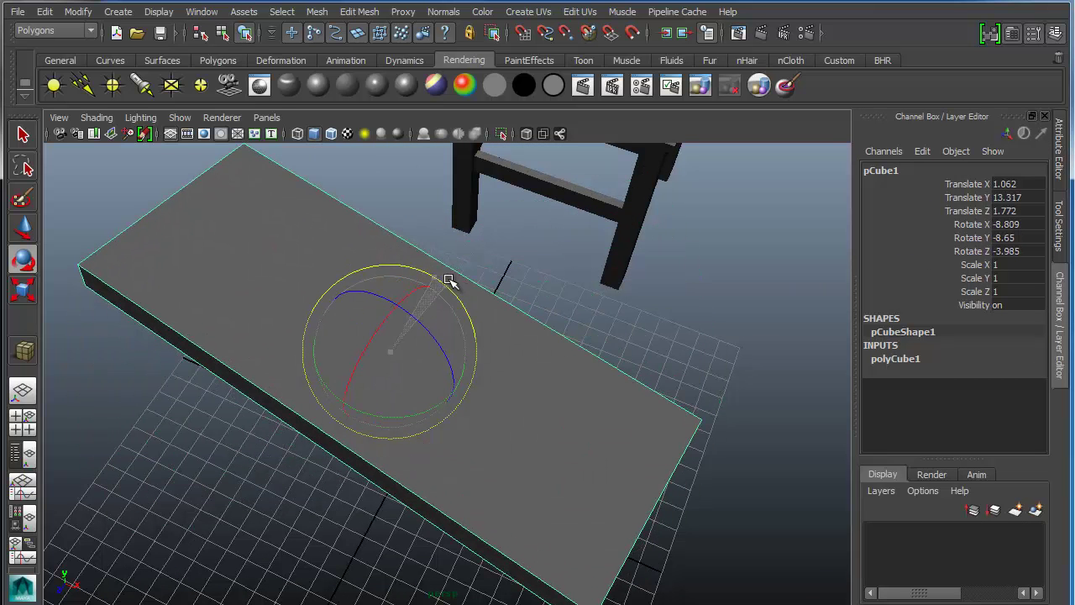
{"action": "key", "text": "ctrl+z"}
{"action": "mouse_move", "coordinate": [375, 416]}
{"action": "left_mouse_down", "text": "alt"}
{"action": "mouse_move", "coordinate": [379, 396]}
{"action": "mouse_move", "coordinate": [355, 415]}
{"action": "left_mouse_up", "text": "alt"}
{"action": "key", "text": "ctrl+z"}
{"action": "left_click_drag", "start_coordinate": [412, 344], "coordinate": [708, 464], "text": "alt"}
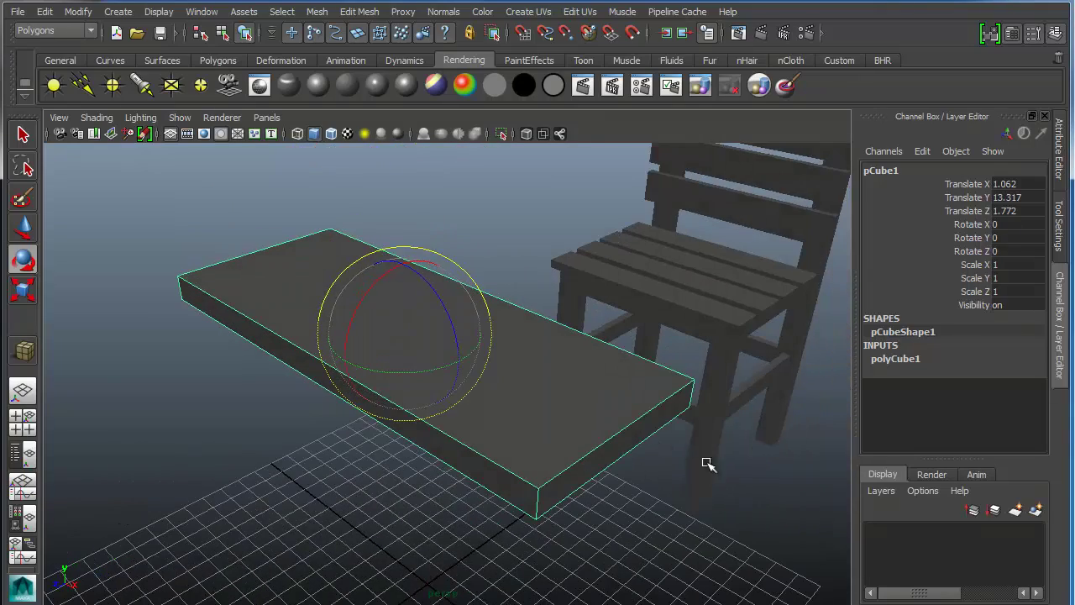
- Scale the slab into a tabletop with Scale X about 0.912, Scale Y about 0.787 and Scale Z about 1.539
{"action": "left_click", "coordinate": [22, 291]}
{"action": "left_click_drag", "start_coordinate": [384, 341], "coordinate": [392, 215], "text": "alt"}
{"action": "key", "text": "ctrl+z"}
{"action": "left_click_drag", "start_coordinate": [360, 406], "coordinate": [606, 356], "text": "alt"}
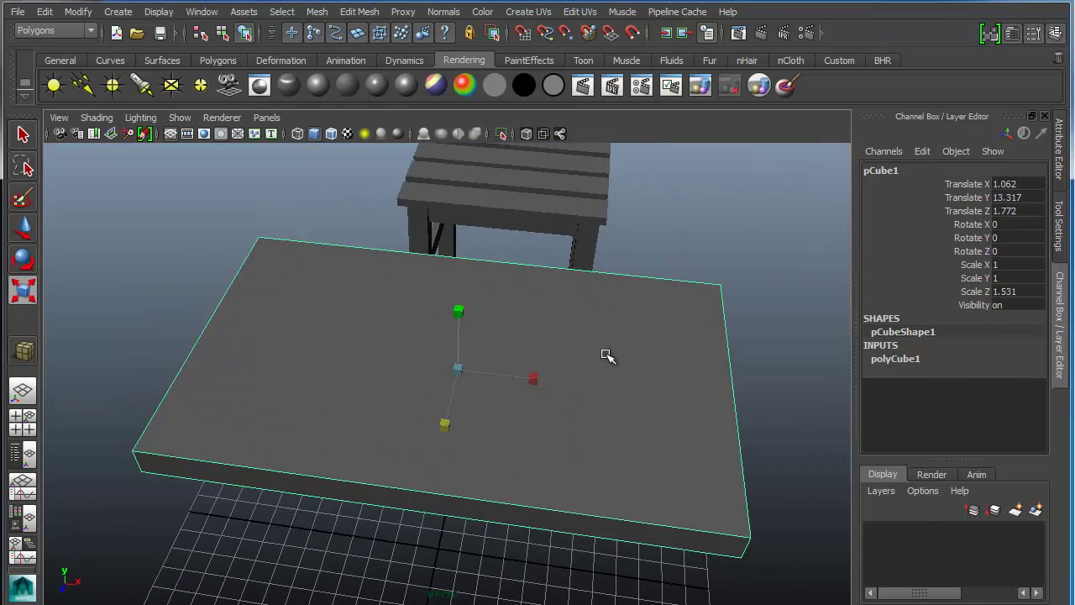
{"action": "left_click_drag", "start_coordinate": [534, 380], "coordinate": [454, 469]}
{"action": "left_click_drag", "start_coordinate": [336, 488], "coordinate": [316, 472], "text": "alt"}
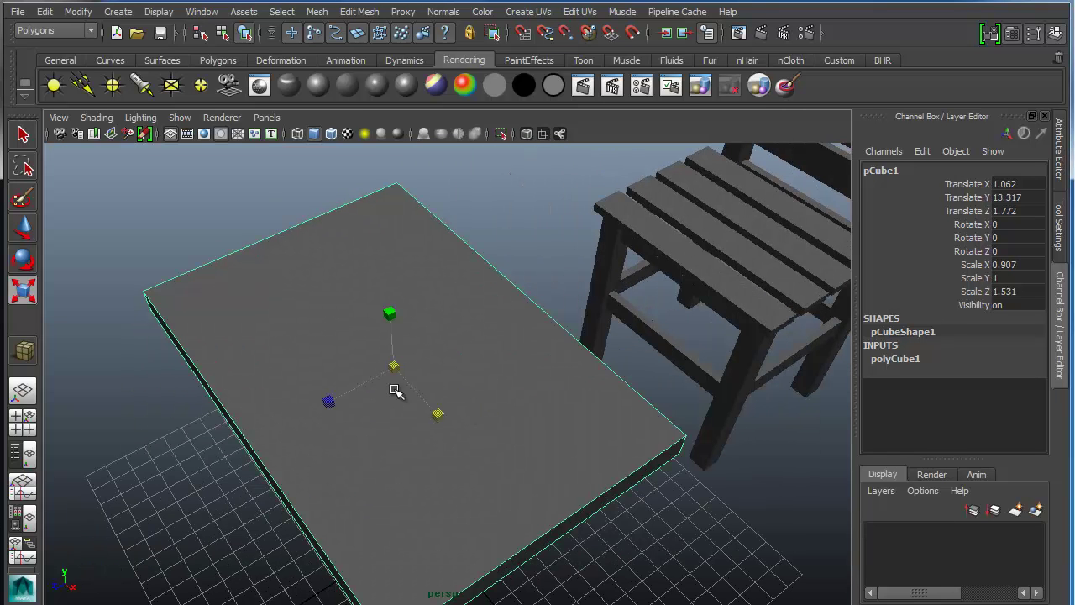
{"action": "left_click_drag", "start_coordinate": [393, 367], "coordinate": [442, 379]}
{"action": "left_click_drag", "start_coordinate": [403, 227], "coordinate": [408, 245]}
{"action": "left_click", "coordinate": [30, 238]}
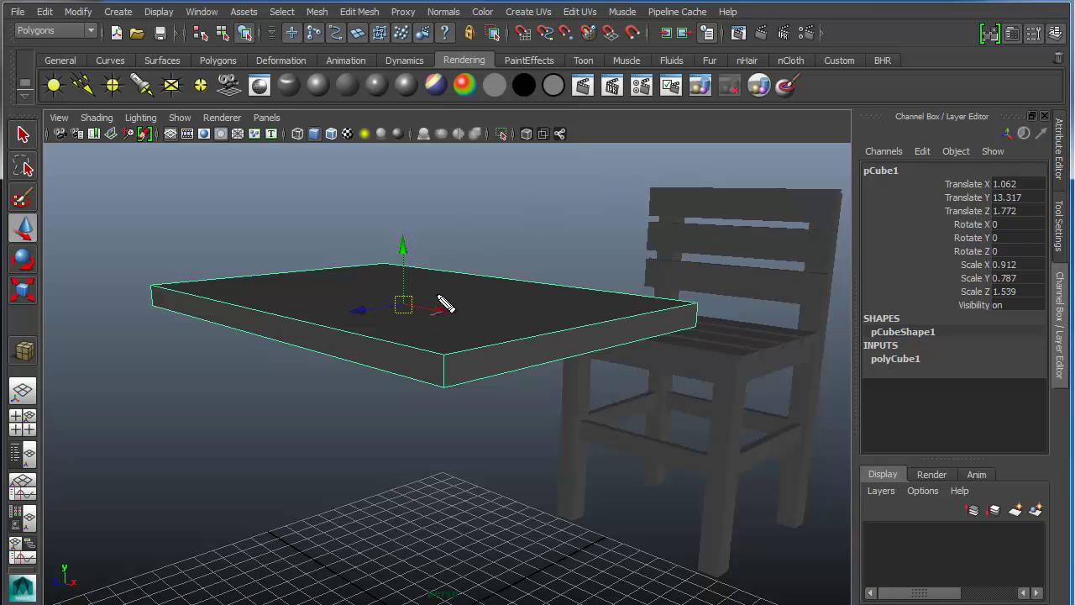
{"action": "left_click_drag", "start_coordinate": [408, 220], "coordinate": [414, 256]}
{"action": "left_click_drag", "start_coordinate": [456, 301], "coordinate": [468, 324]}
{"action": "left_click_drag", "start_coordinate": [473, 301], "coordinate": [451, 330]}
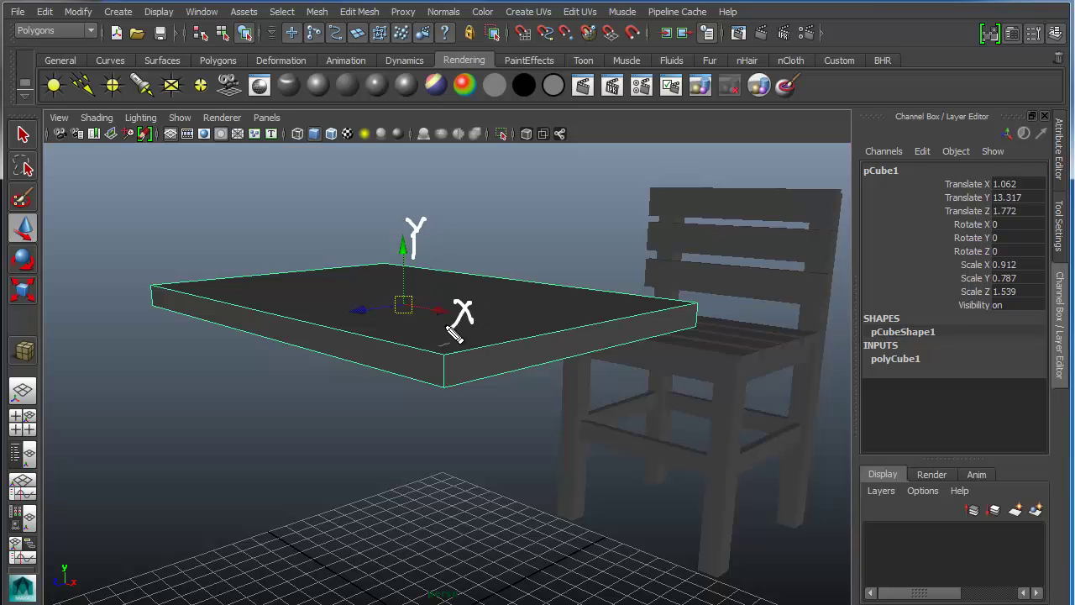
{"action": "left_click_drag", "start_coordinate": [336, 340], "coordinate": [357, 341]}
{"action": "mouse_move", "coordinate": [414, 296]}
{"action": "left_mouse_down"}
{"action": "mouse_move", "coordinate": [382, 313]}
{"action": "mouse_move", "coordinate": [397, 333]}
{"action": "mouse_move", "coordinate": [460, 275]}
{"action": "left_mouse_up"}
{"action": "mouse_move", "coordinate": [458, 248]}
{"action": "left_mouse_down"}
{"action": "mouse_move", "coordinate": [483, 245]}
{"action": "mouse_move", "coordinate": [477, 260]}
{"action": "left_mouse_up"}
{"action": "mouse_move", "coordinate": [472, 275]}
{"action": "left_mouse_down"}
{"action": "mouse_move", "coordinate": [489, 260]}
{"action": "mouse_move", "coordinate": [525, 271]}
{"action": "mouse_move", "coordinate": [573, 252]}
{"action": "mouse_move", "coordinate": [588, 270]}
{"action": "left_mouse_up"}
{"action": "mouse_move", "coordinate": [601, 252]}
{"action": "left_mouse_down"}
{"action": "mouse_move", "coordinate": [597, 262]}
{"action": "mouse_move", "coordinate": [604, 250]}
{"action": "left_mouse_up"}
{"action": "left_click_drag", "start_coordinate": [607, 249], "coordinate": [623, 249]}
{"action": "left_click_drag", "start_coordinate": [624, 257], "coordinate": [635, 244]}
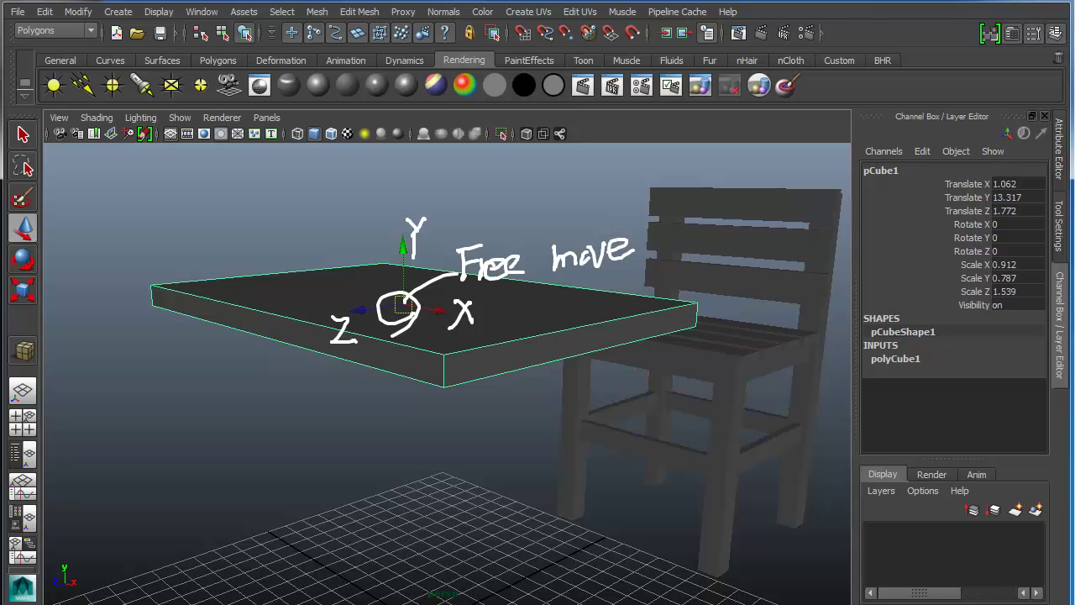
{"action": "key", "text": "Escape"}
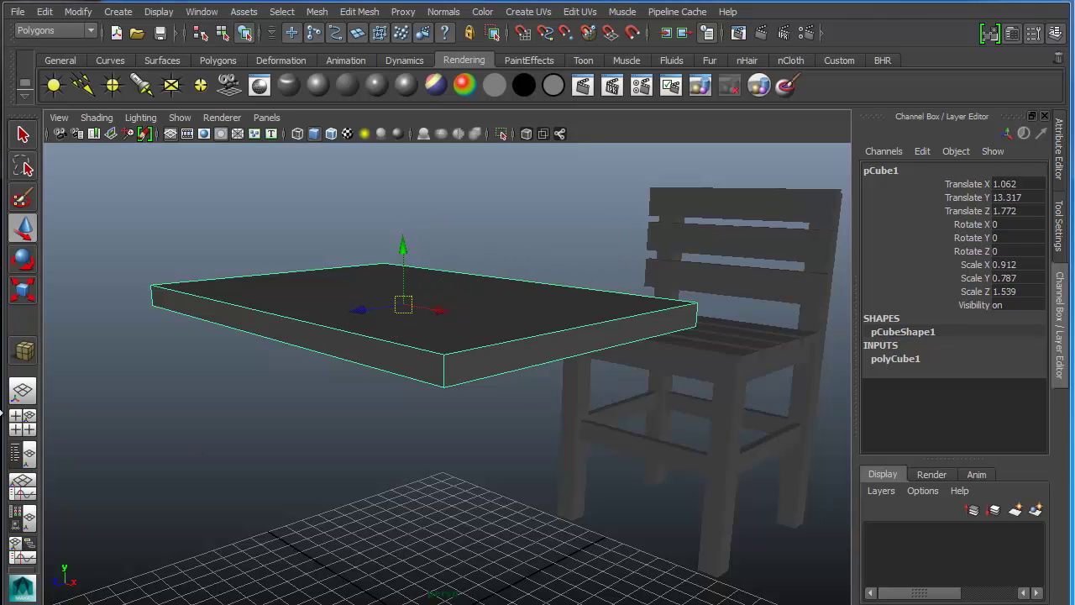
- Try a free rotation of the tabletop, undo it, and switch to the Scale tool
{"action": "left_click", "coordinate": [24, 261]}
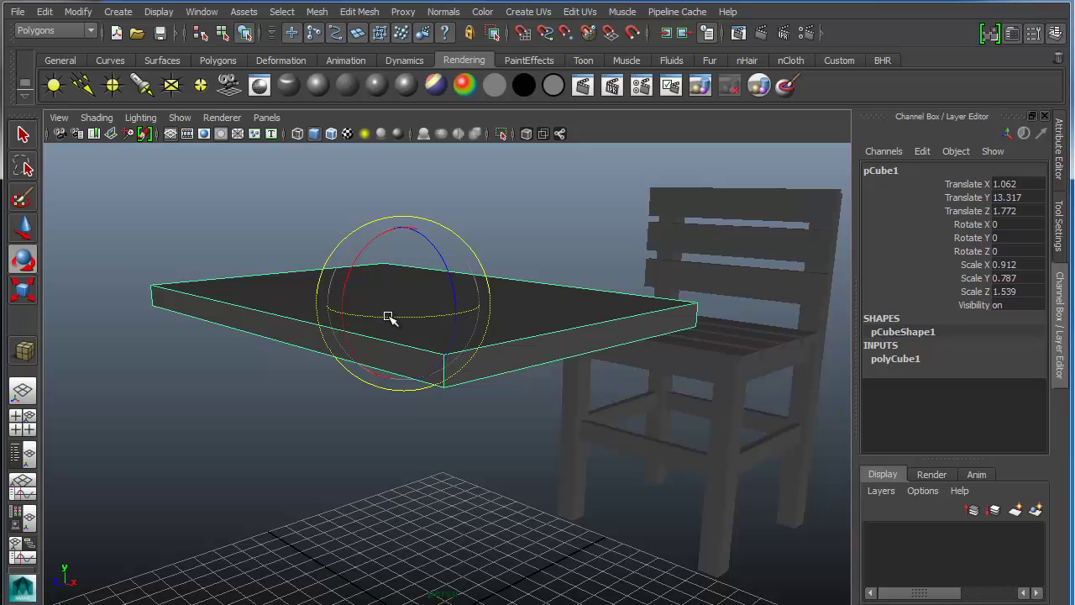
{"action": "mouse_move", "coordinate": [388, 316]}
{"action": "left_mouse_down"}
{"action": "mouse_move", "coordinate": [348, 239]}
{"action": "mouse_move", "coordinate": [308, 257]}
{"action": "left_mouse_up"}
{"action": "key", "text": "ctrl+z"}
{"action": "left_click", "coordinate": [21, 296]}
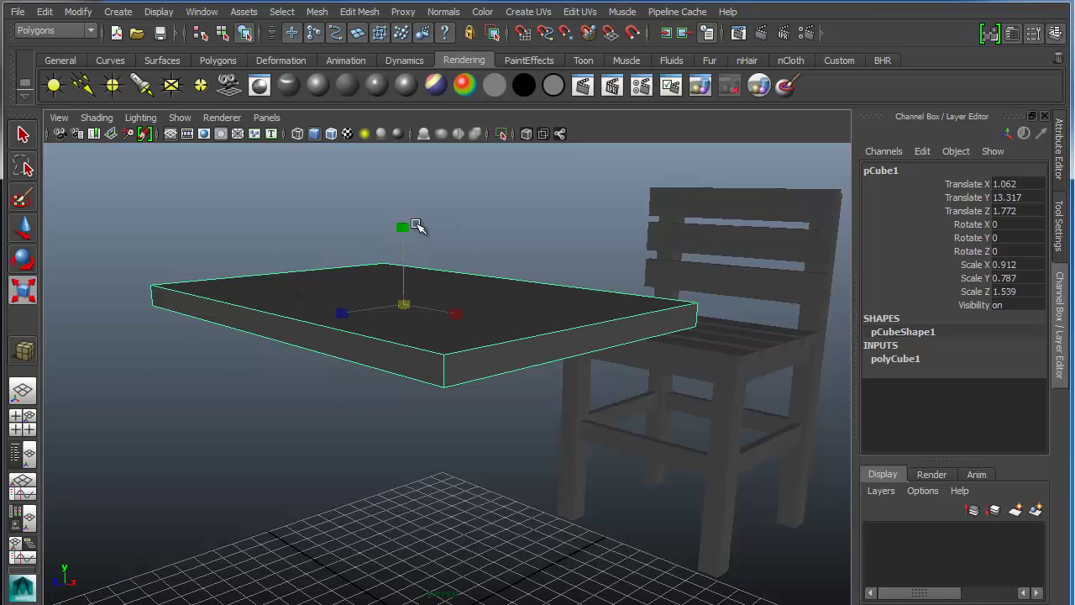
{"action": "left_click", "coordinate": [406, 308]}
- Move the tabletop toward the chair to about Translate Z -8.09 and raise it above seat height
{"action": "left_click_drag", "start_coordinate": [533, 333], "coordinate": [574, 320], "text": "alt"}
{"action": "key", "text": "w"}
{"action": "left_click_drag", "start_coordinate": [577, 264], "coordinate": [576, 259]}
{"action": "left_click_drag", "start_coordinate": [628, 378], "coordinate": [404, 357], "text": "alt"}
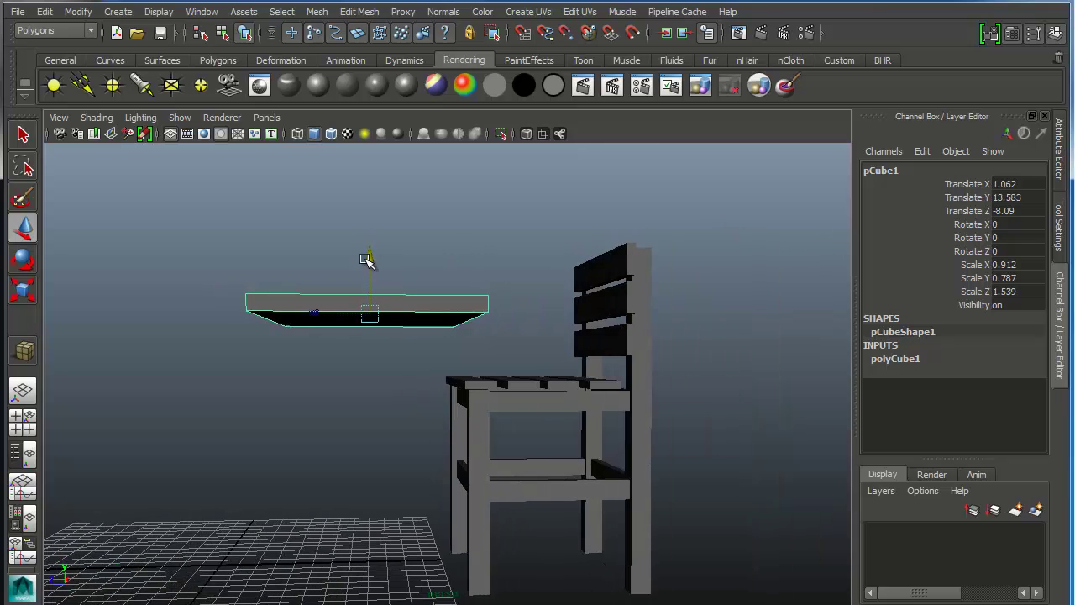
{"action": "left_click_drag", "start_coordinate": [367, 259], "coordinate": [372, 245]}
{"action": "left_click_drag", "start_coordinate": [345, 315], "coordinate": [353, 249], "text": "alt"}
{"action": "left_click_drag", "start_coordinate": [370, 249], "coordinate": [490, 257]}
{"action": "left_click_drag", "start_coordinate": [429, 487], "coordinate": [532, 454], "text": "alt"}
- Duplicate the chair's two front legs and move the copies forward to about Translate Z 11.842
{"action": "left_click", "coordinate": [538, 453]}
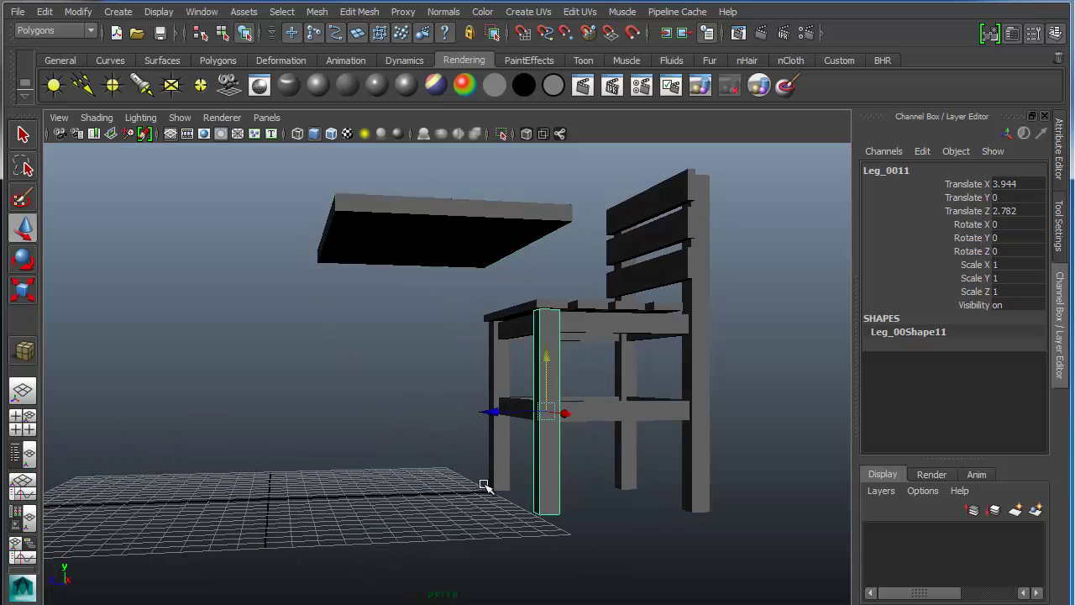
{"action": "left_click", "coordinate": [496, 479]}
{"action": "left_click_drag", "start_coordinate": [491, 501], "coordinate": [475, 444], "text": "alt"}
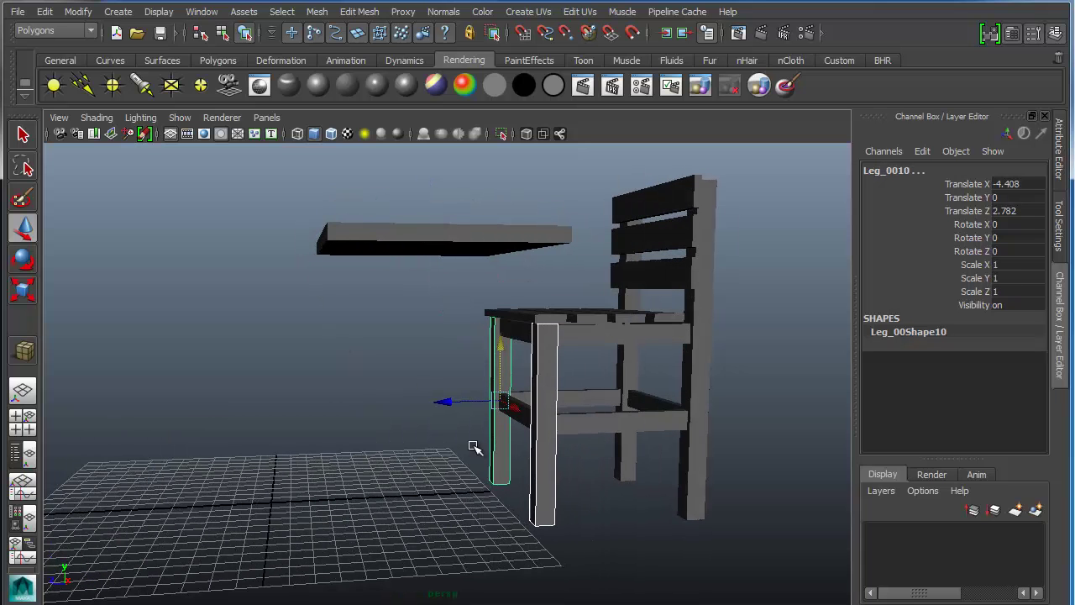
{"action": "left_click_drag", "start_coordinate": [446, 401], "coordinate": [407, 418]}
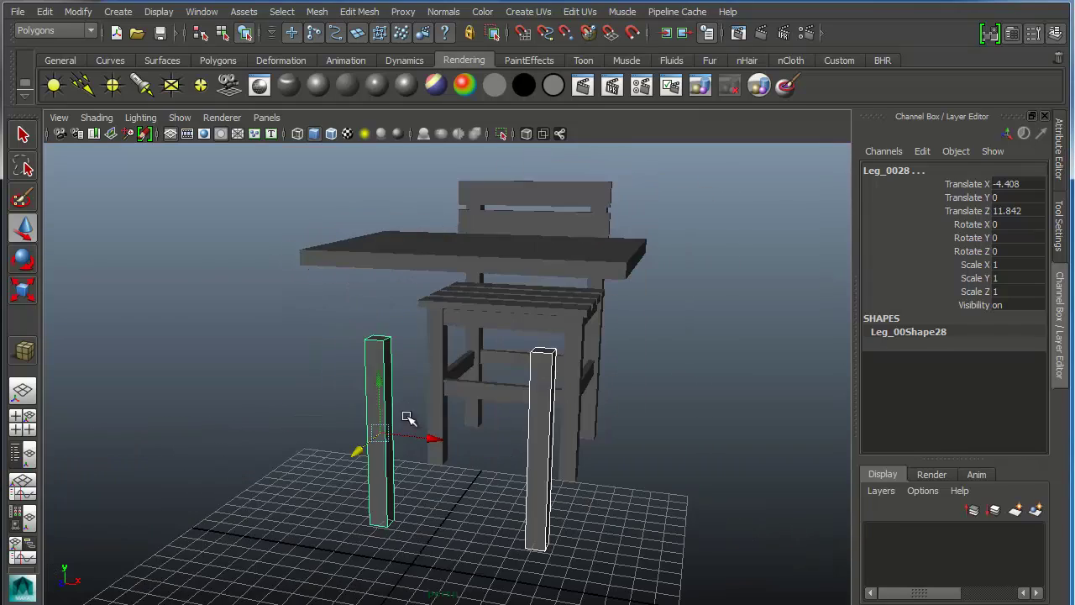
- Delete one of the two leg copies and move the remaining one along X to about -6.498, under the tabletop's corner
{"action": "left_click", "coordinate": [540, 489]}
{"action": "key", "text": "Delete"}
{"action": "left_click", "coordinate": [380, 499]}
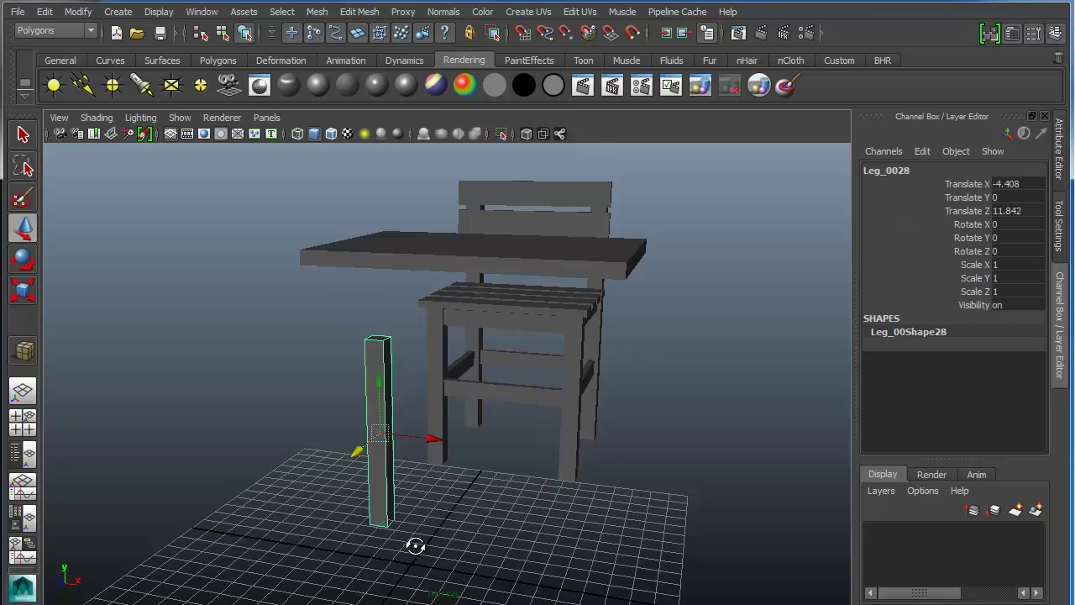
{"action": "left_click_drag", "start_coordinate": [412, 545], "coordinate": [444, 498], "text": "alt"}
{"action": "left_click_drag", "start_coordinate": [469, 445], "coordinate": [433, 445]}
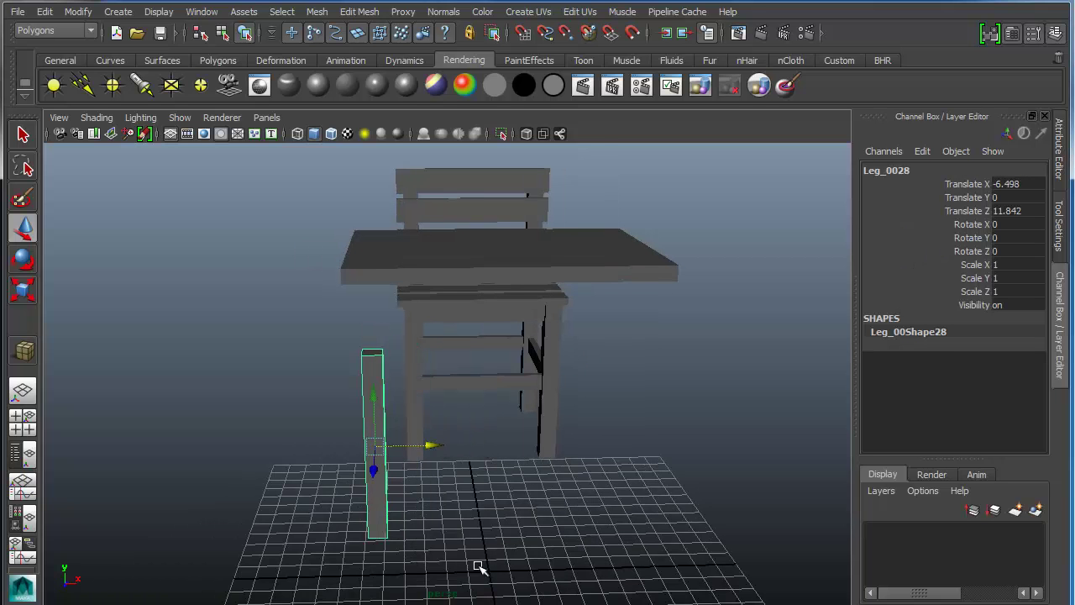
- Stretch the leg to about Scale Y 1.385 and raise it to about Translate Y 1.896 so it spans from floor to tabletop
{"action": "key", "text": "r"}
{"action": "left_click_drag", "start_coordinate": [345, 464], "coordinate": [269, 420], "text": "alt"}
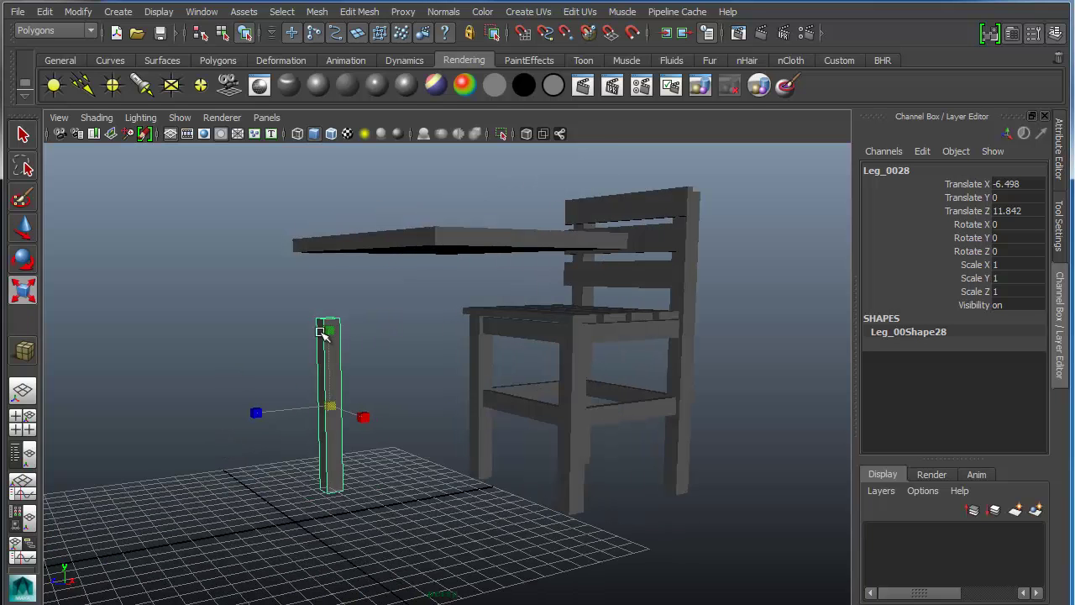
{"action": "left_click_drag", "start_coordinate": [330, 328], "coordinate": [334, 285]}
{"action": "left_click_drag", "start_coordinate": [473, 440], "coordinate": [394, 420], "text": "alt"}
{"action": "left_click_drag", "start_coordinate": [360, 333], "coordinate": [353, 360]}
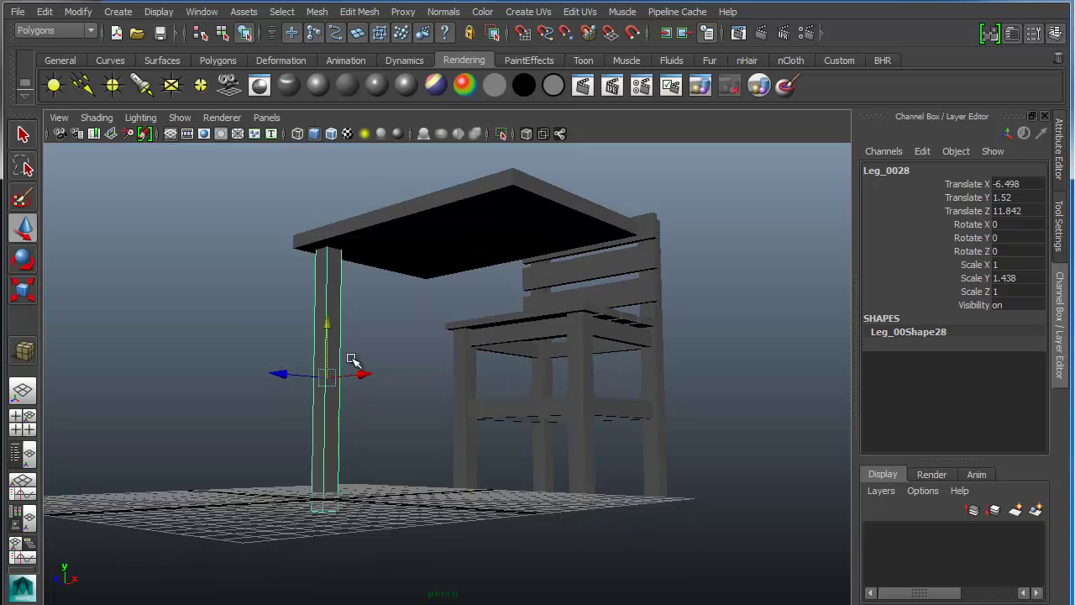
{"action": "key", "text": "r"}
{"action": "left_click_drag", "start_coordinate": [326, 305], "coordinate": [327, 307]}
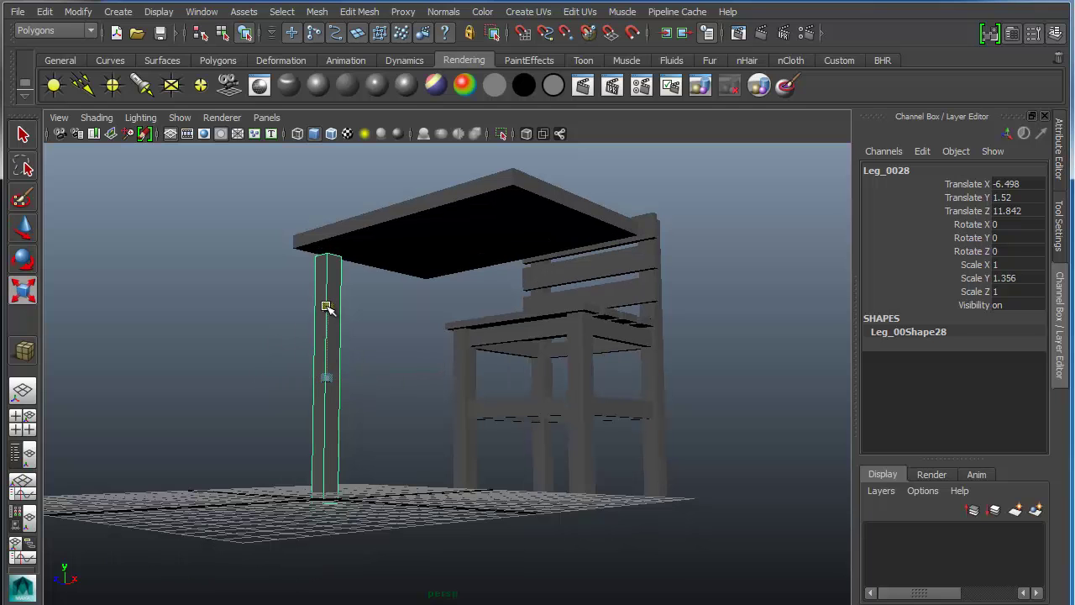
{"action": "key", "text": "w"}
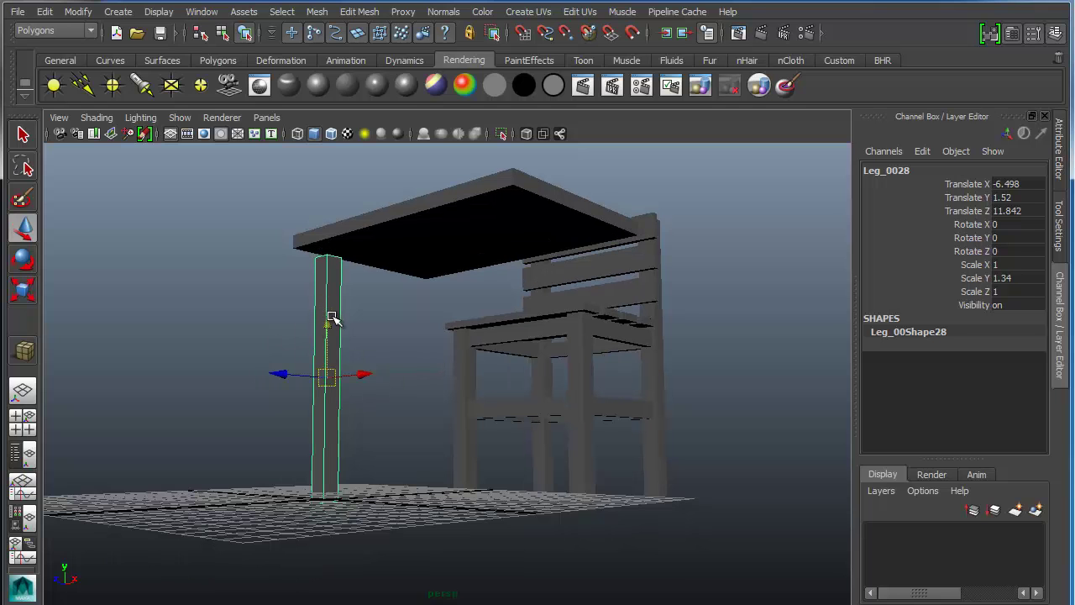
{"action": "left_click_drag", "start_coordinate": [330, 324], "coordinate": [327, 299]}
{"action": "key", "text": "r"}
{"action": "key", "text": "w"}
{"action": "left_click_drag", "start_coordinate": [372, 384], "coordinate": [424, 400], "text": "alt"}
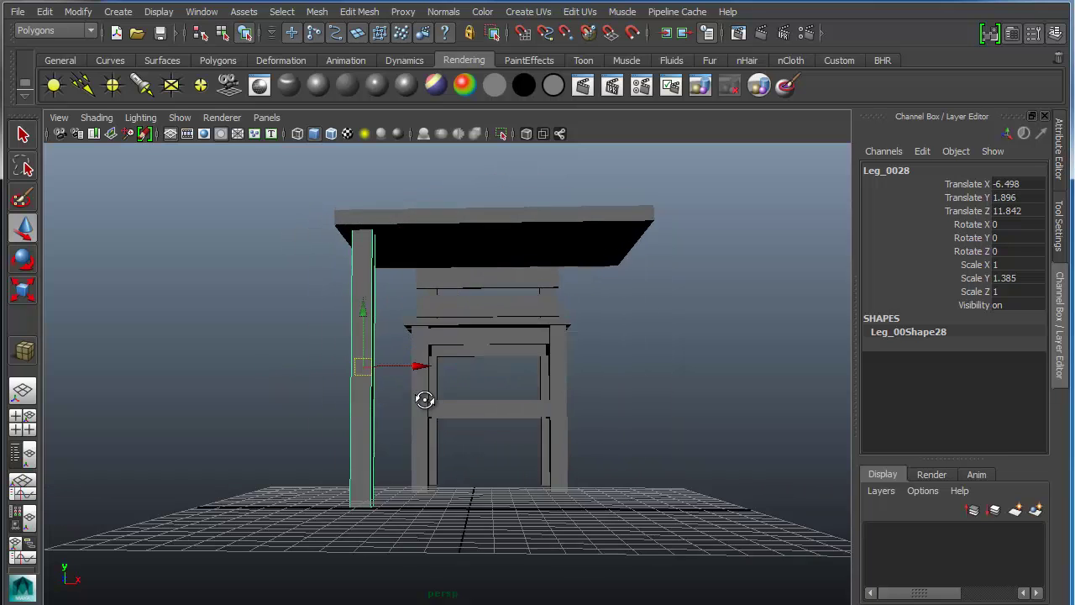
- Duplicate the table leg and move the copy to about Translate X 6.525 under the other front corner
{"action": "left_click_drag", "start_coordinate": [444, 466], "coordinate": [389, 426], "text": "alt"}
{"action": "key", "text": "ctrl+d"}
{"action": "left_click_drag", "start_coordinate": [311, 386], "coordinate": [592, 378]}
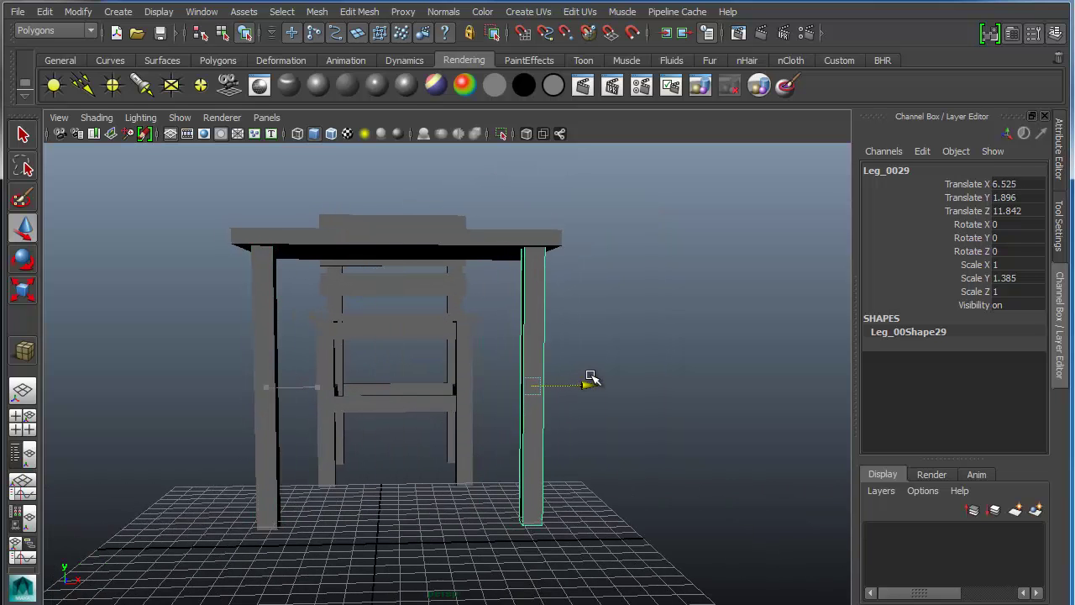
- Duplicate both front table legs and move the copies back to about Translate Z 4.321 under the rear corners
{"action": "left_click_drag", "start_coordinate": [583, 434], "coordinate": [468, 483], "text": "alt"}
{"action": "key", "text": "ctrl+d"}
{"action": "left_click_drag", "start_coordinate": [284, 378], "coordinate": [495, 512]}
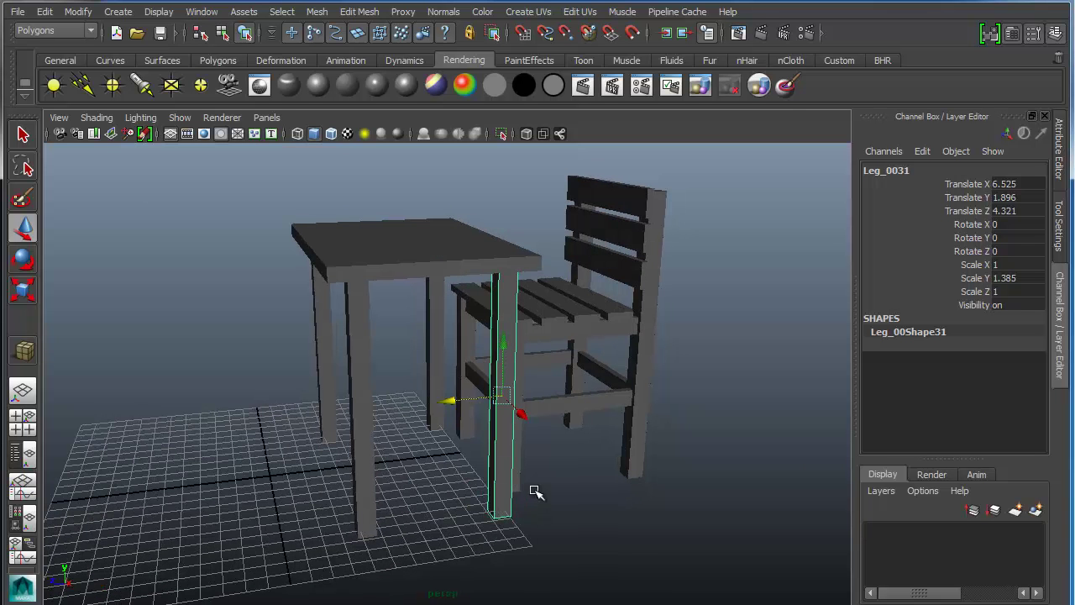
- Duplicate the rear table leg at X 6.525 and lay the copy horizontal by setting its Rotate X to 90
{"action": "key", "text": "ctrl+d"}
{"action": "key", "text": "r"}
{"action": "key", "text": "e"}
{"action": "left_click_drag", "start_coordinate": [475, 331], "coordinate": [391, 432]}
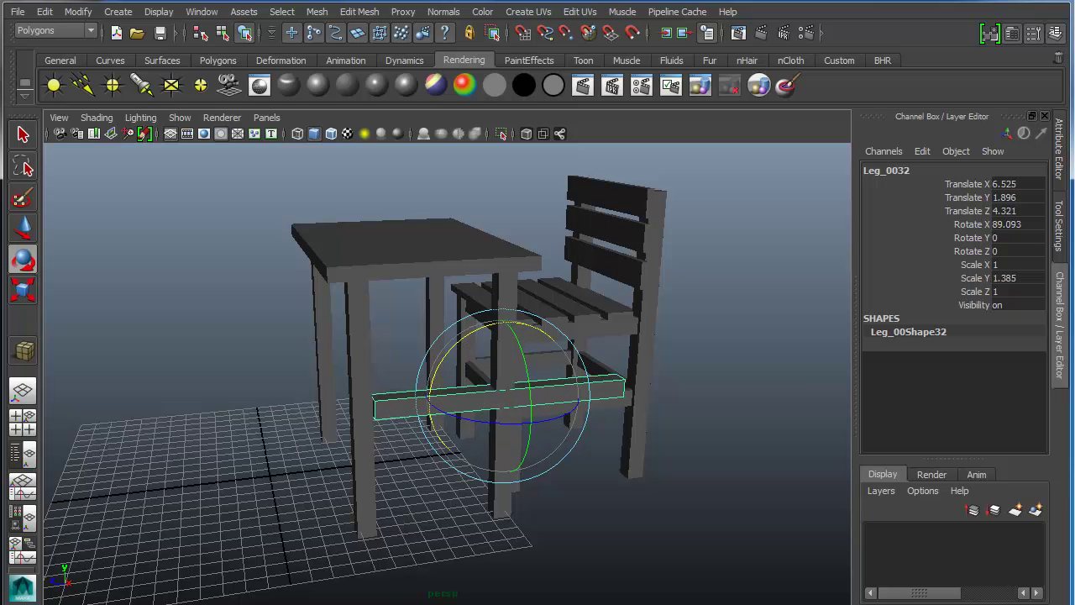
{"action": "double_click", "coordinate": [994, 224]}
{"action": "type", "text": "90"}
{"action": "key", "text": "Return"}
- Fit the horizontal bar between the two side legs as a thin rail: about Translate Z 7.865, Scale X 0.447, Scale Y 0.78
{"action": "mouse_move", "coordinate": [373, 403]}
{"action": "left_mouse_down", "text": "alt"}
{"action": "mouse_move", "coordinate": [456, 372]}
{"action": "mouse_move", "coordinate": [441, 414]}
{"action": "mouse_move", "coordinate": [379, 421]}
{"action": "left_mouse_up", "text": "alt"}
{"action": "key", "text": "w"}
{"action": "left_click_drag", "start_coordinate": [380, 421], "coordinate": [448, 500], "text": "alt"}
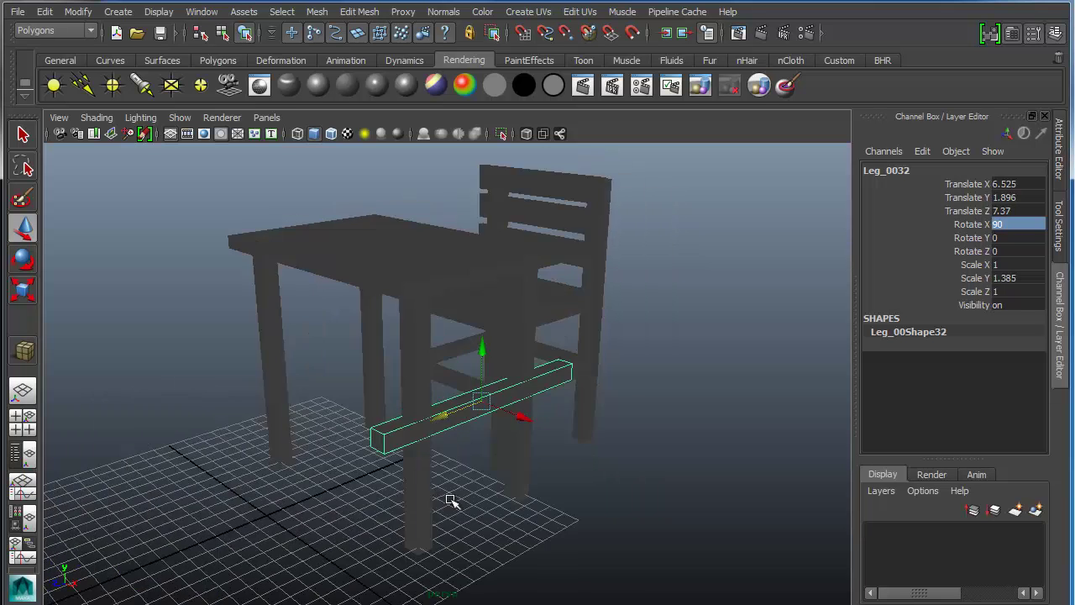
{"action": "scroll", "coordinate": [454, 494], "scroll_direction": "up", "scroll_amount": 6}
{"action": "key", "text": "r"}
{"action": "left_click_drag", "start_coordinate": [587, 465], "coordinate": [553, 449]}
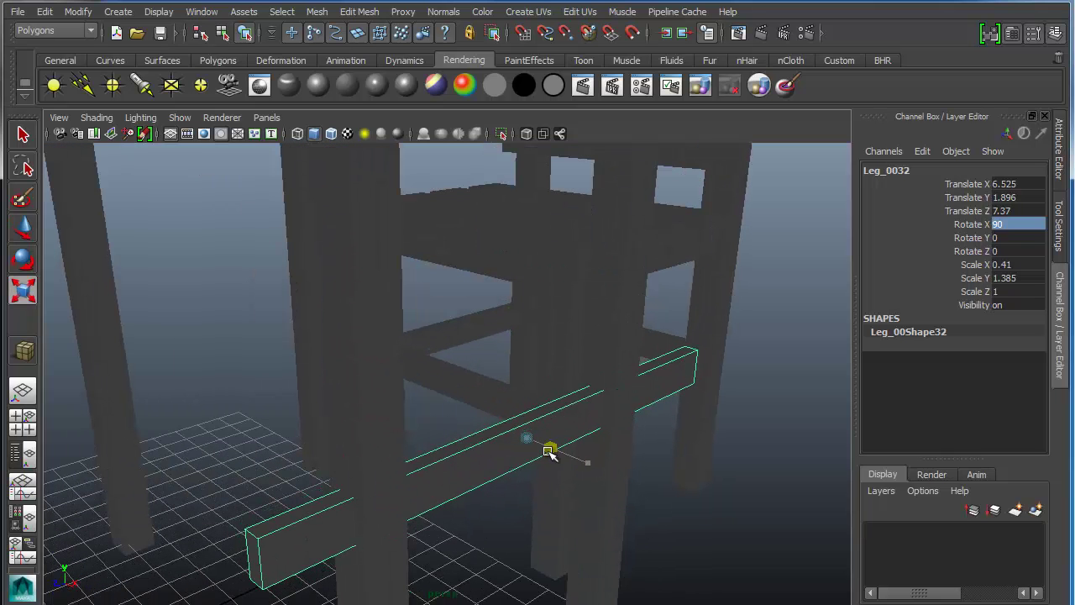
{"action": "left_click_drag", "start_coordinate": [468, 463], "coordinate": [494, 452]}
{"action": "left_click_drag", "start_coordinate": [555, 481], "coordinate": [459, 470], "text": "alt"}
{"action": "key", "text": "w"}
{"action": "left_click_drag", "start_coordinate": [339, 417], "coordinate": [312, 417]}
{"action": "left_click_drag", "start_coordinate": [345, 451], "coordinate": [522, 468], "text": "alt"}
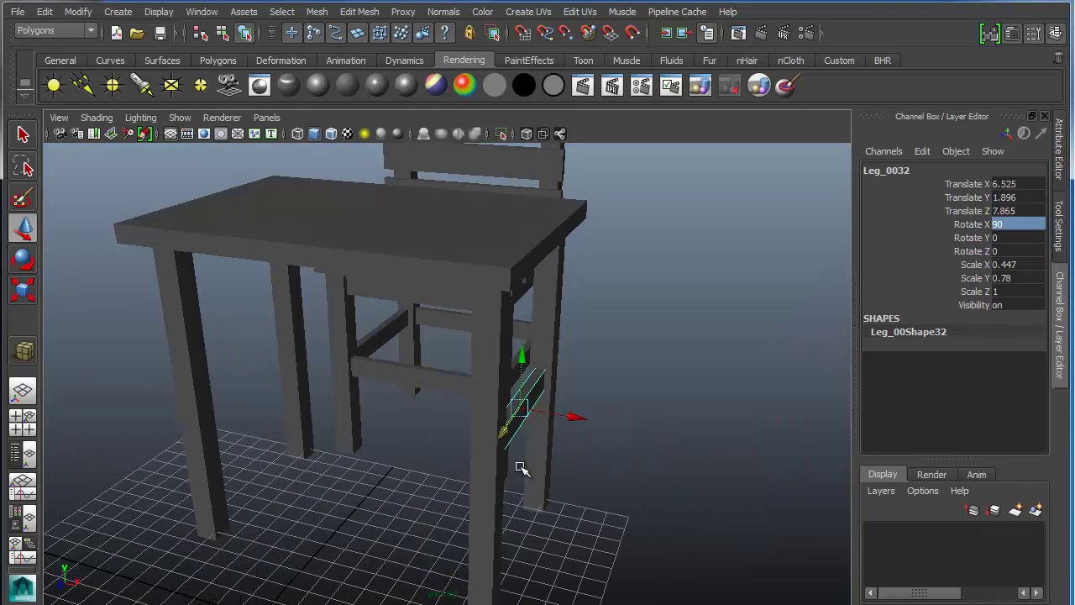
- Duplicate the side rail and move the copy to about Translate X -6.358, between the opposite pair of legs
{"action": "key", "text": "ctrl+d"}
{"action": "left_click_drag", "start_coordinate": [576, 415], "coordinate": [504, 406]}
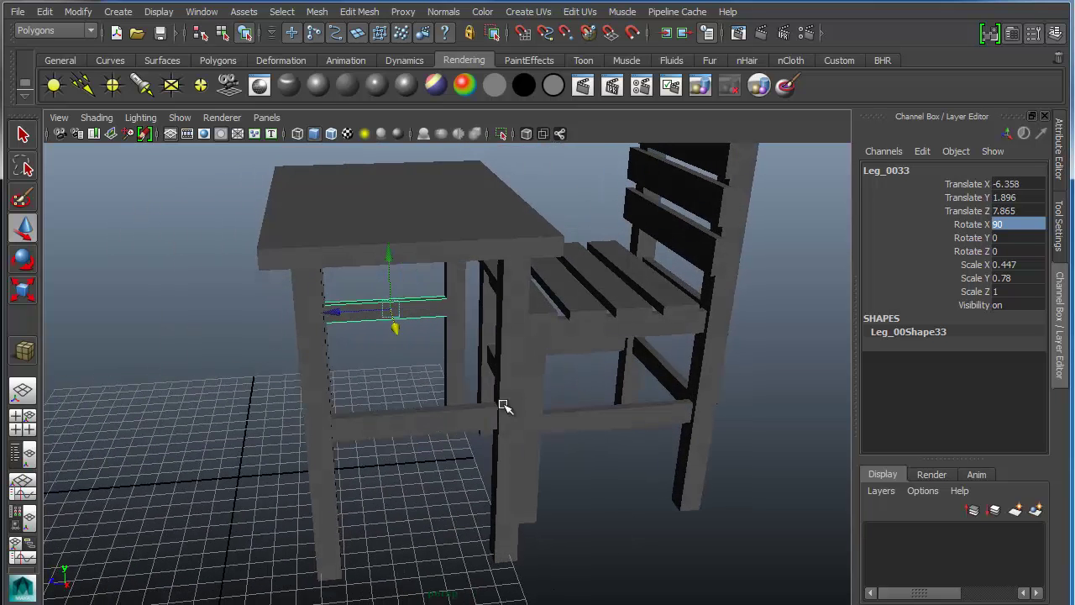
- Duplicate the side rail, move the copy to about Translate X 0.317 in mid-table, and set its Rotate Y to 90
{"action": "key", "text": "ctrl+d"}
{"action": "left_click_drag", "start_coordinate": [396, 330], "coordinate": [420, 380]}
{"action": "key", "text": "Tab"}
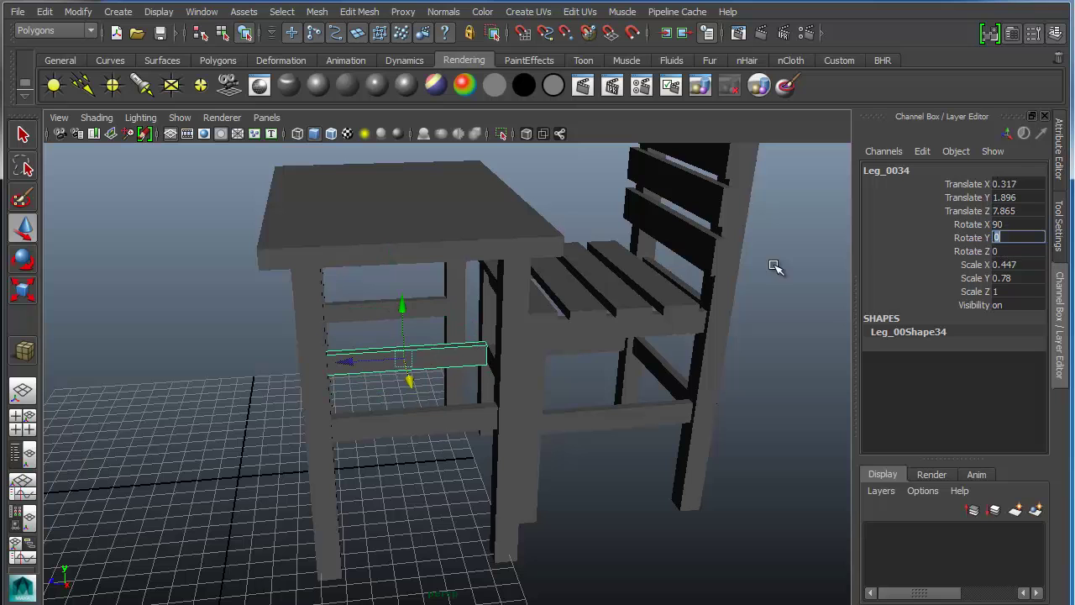
{"action": "key", "text": "Return"}
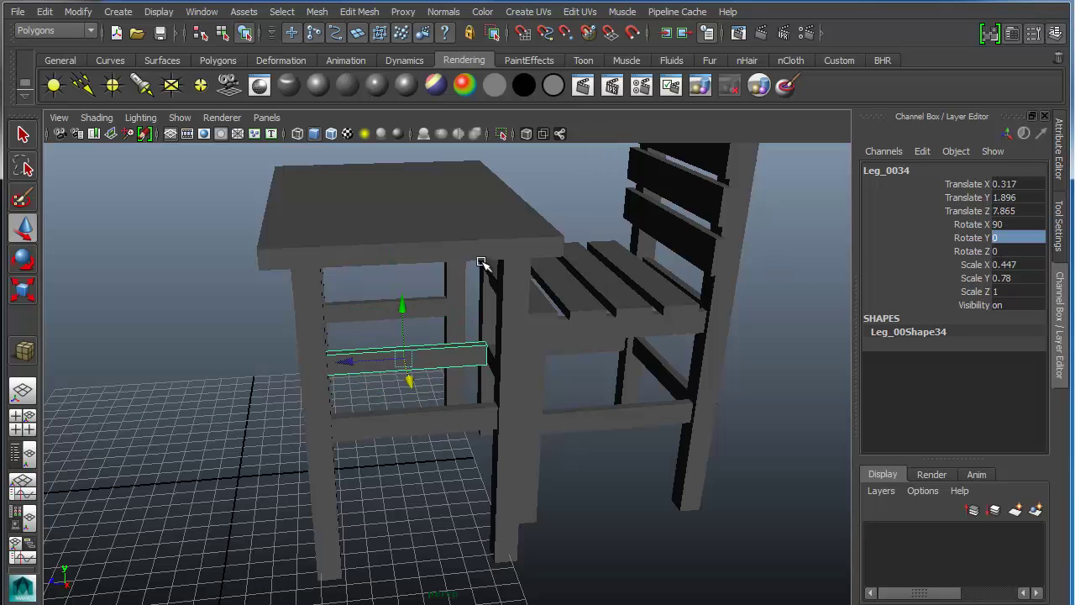
{"action": "key", "text": "e"}
{"action": "left_click_drag", "start_coordinate": [364, 389], "coordinate": [466, 390]}
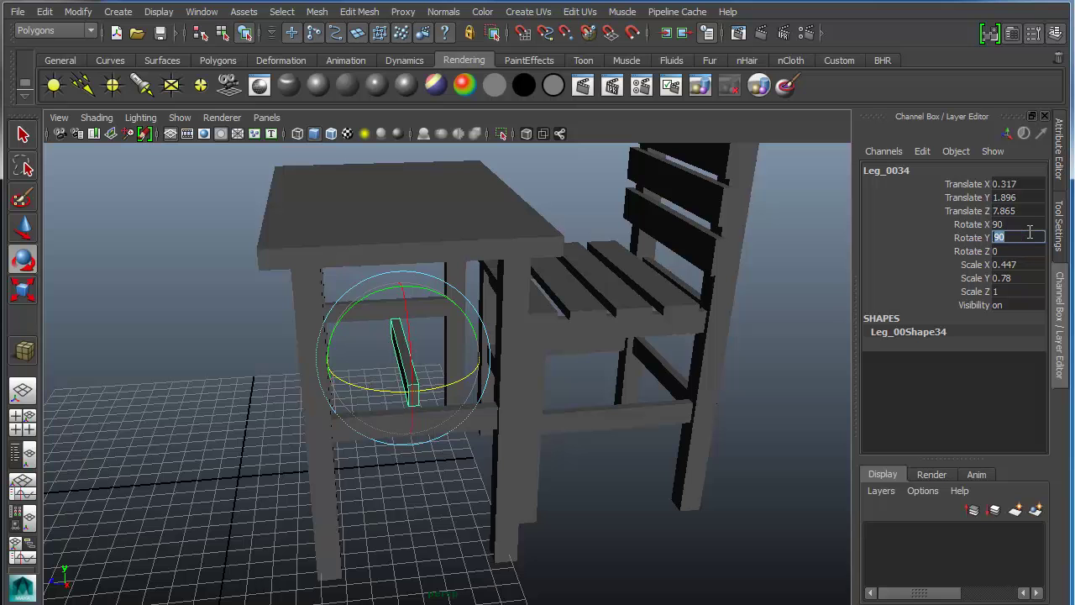
{"action": "key", "text": "Return"}
- Fit the turned rail between the two table legs near the chair: about Translate X -0.034, Translate Z 4.336, Scale Y 1.316
{"action": "left_click_drag", "start_coordinate": [434, 403], "coordinate": [557, 422], "text": "alt"}
{"action": "key", "text": "w"}
{"action": "key", "text": "r"}
{"action": "key", "text": "w"}
{"action": "key", "text": "r"}
- Duplicate the cross rail and move the copy to about Translate Z 11.847, between the pair of legs away from the chair
{"action": "key", "text": "ctrl+d"}
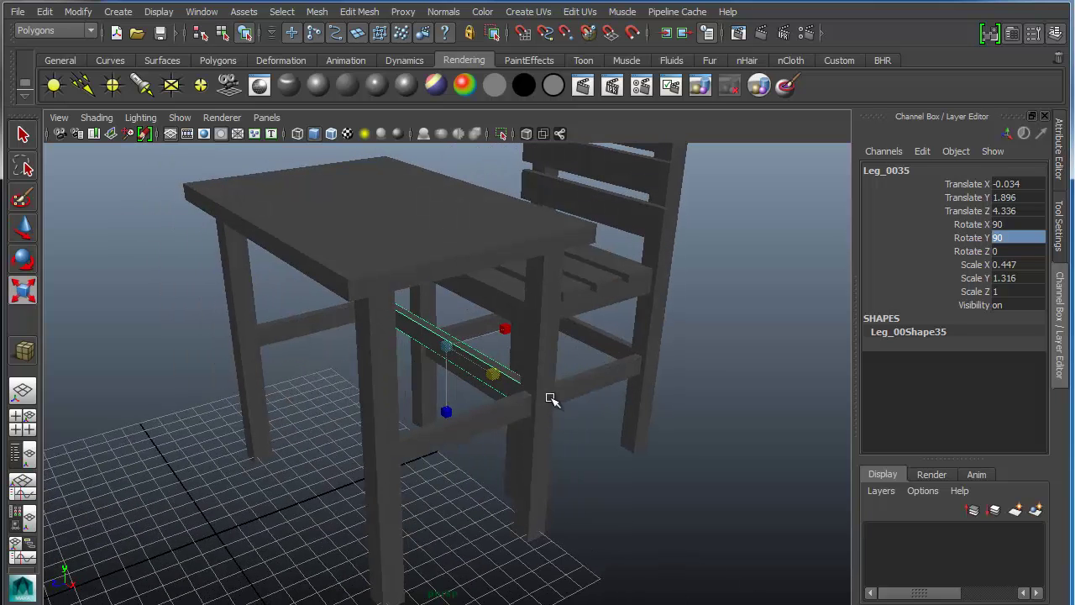
{"action": "key", "text": "w"}
{"action": "left_click_drag", "start_coordinate": [399, 363], "coordinate": [502, 342]}
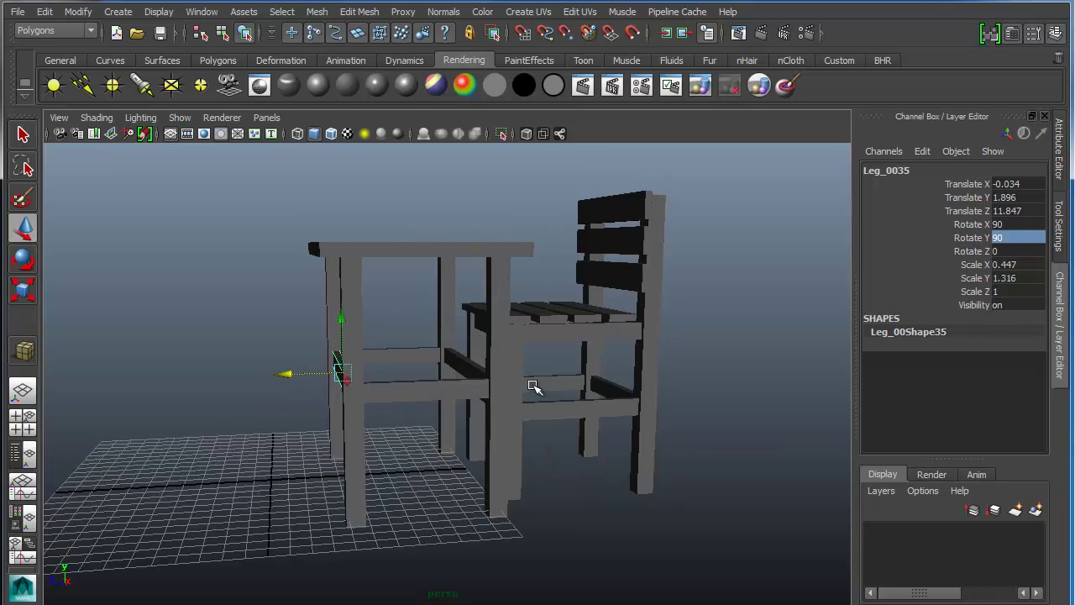
{"action": "left_click_drag", "start_coordinate": [533, 387], "coordinate": [468, 324], "text": "alt"}
- Duplicate the tabletop, lower the copy to about Translate Y 12.037 and thicken it to about Scale Y 1.886
{"action": "left_click", "coordinate": [467, 324]}
{"action": "left_click_drag", "start_coordinate": [498, 374], "coordinate": [464, 365], "text": "alt"}
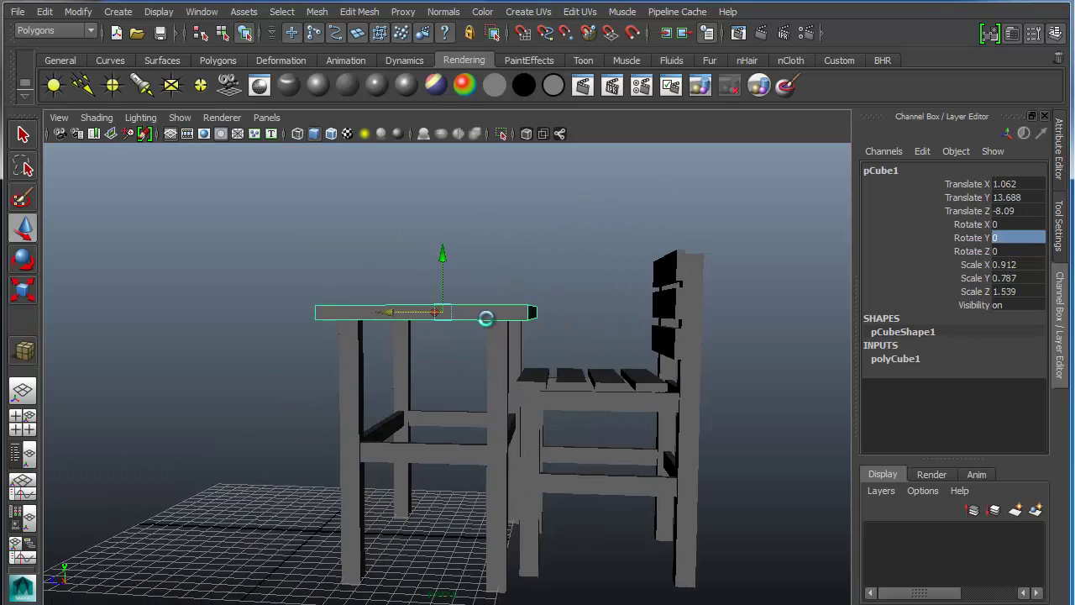
{"action": "key", "text": "ctrl+d"}
{"action": "left_click_drag", "start_coordinate": [443, 254], "coordinate": [494, 160]}
{"action": "key", "text": "r"}
{"action": "left_click_drag", "start_coordinate": [492, 315], "coordinate": [451, 339], "text": "alt"}
{"action": "left_click_drag", "start_coordinate": [427, 373], "coordinate": [475, 322], "text": "alt"}
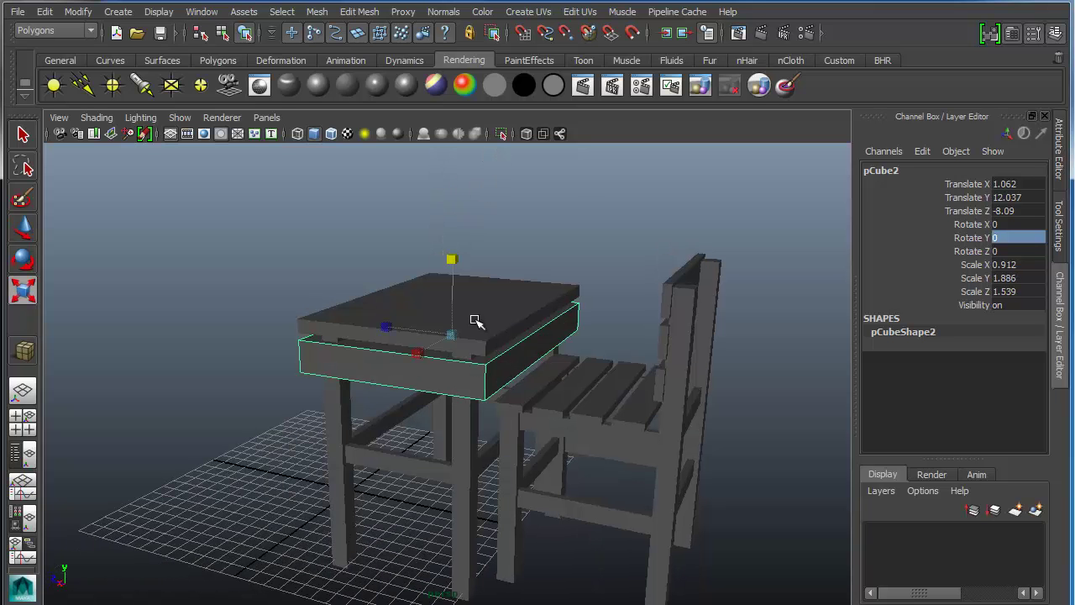
- Shrink the lower slab to about Scale X 0.764 and Scale Z 1.164, and raise it slightly toward the tabletop
{"action": "left_click_drag", "start_coordinate": [418, 351], "coordinate": [420, 278]}
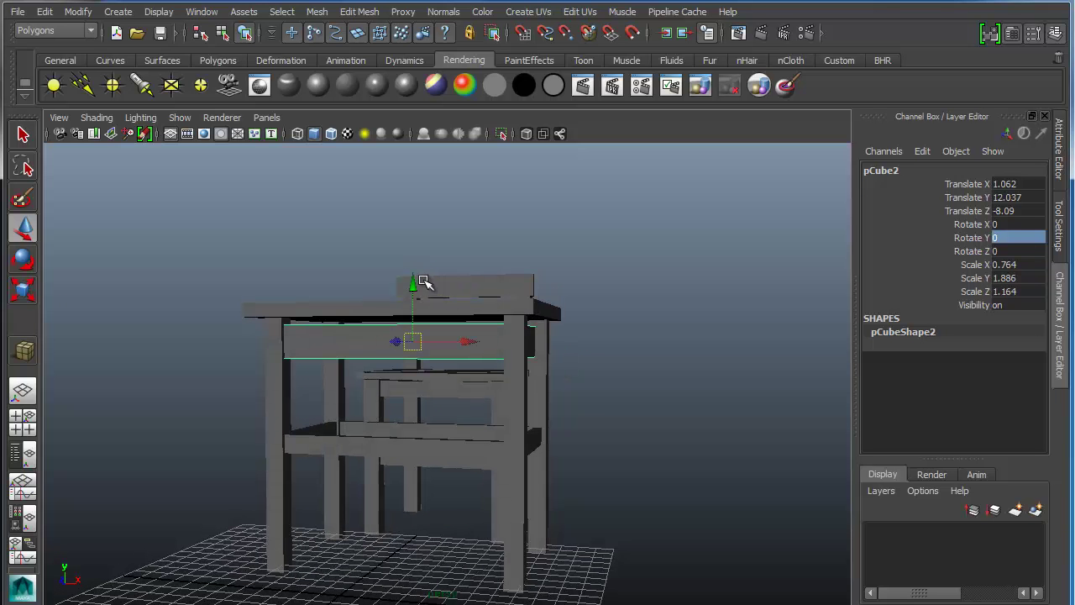
{"action": "left_click", "coordinate": [406, 294]}
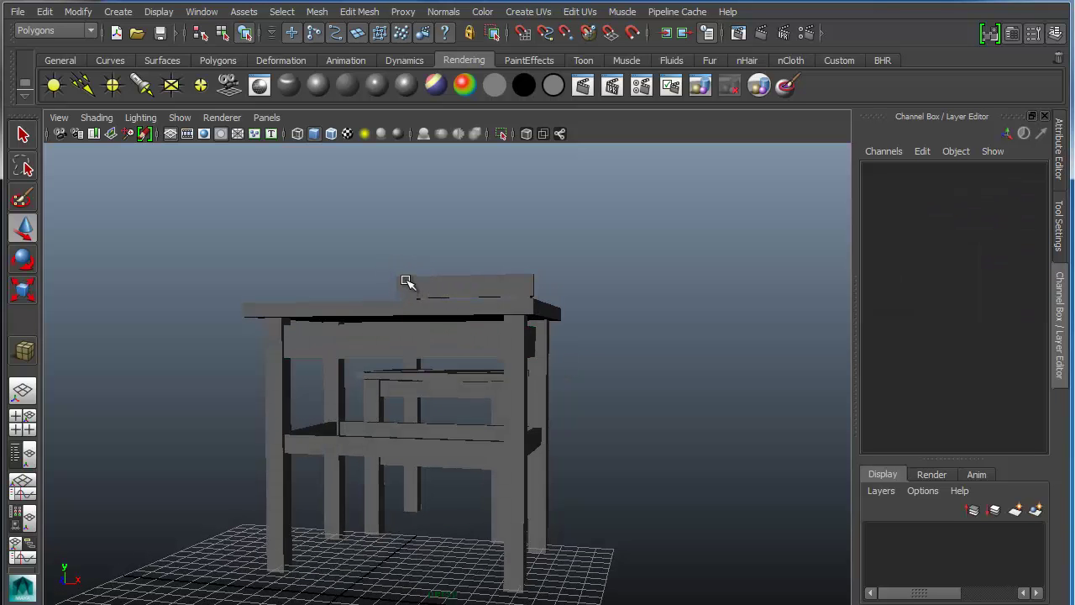
{"action": "left_click", "coordinate": [420, 278]}
{"action": "left_click_drag", "start_coordinate": [412, 280], "coordinate": [415, 268]}
{"action": "left_click_drag", "start_coordinate": [609, 295], "coordinate": [560, 179], "text": "alt"}
{"action": "left_click", "coordinate": [559, 180]}
{"action": "left_click_drag", "start_coordinate": [446, 319], "coordinate": [603, 404], "text": "alt"}
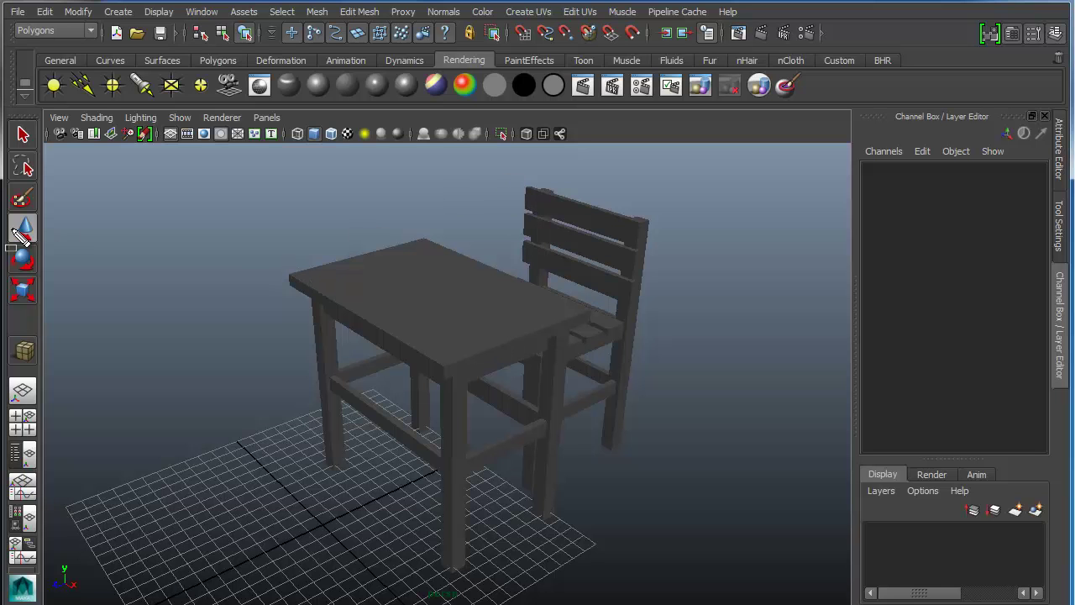
{"action": "left_click_drag", "start_coordinate": [17, 127], "coordinate": [145, 173]}
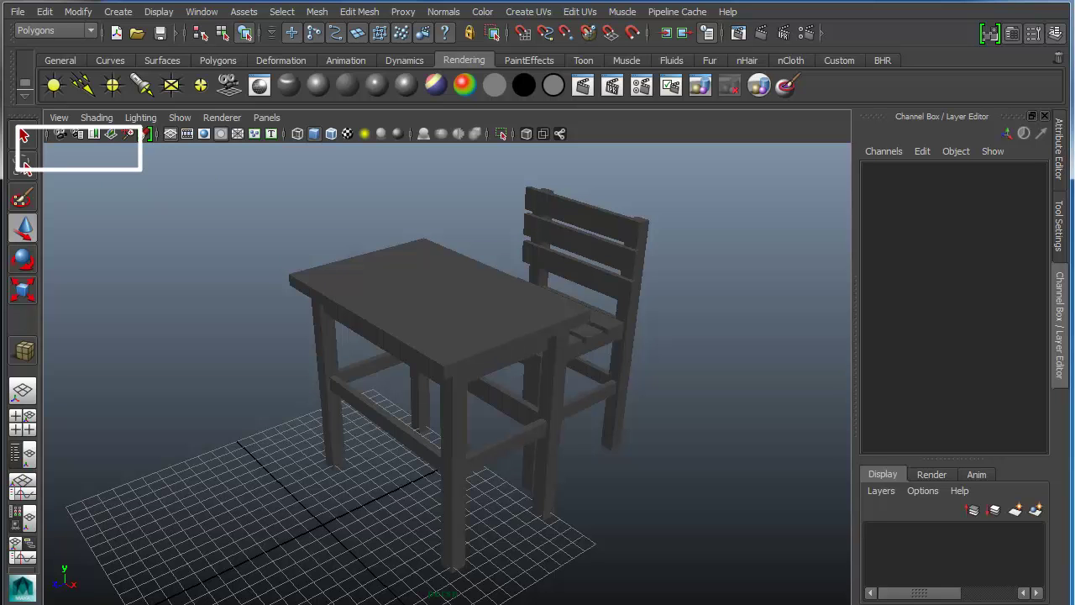
{"action": "mouse_move", "coordinate": [35, 149]}
{"action": "left_mouse_down"}
{"action": "mouse_move", "coordinate": [59, 114]}
{"action": "mouse_move", "coordinate": [52, 147]}
{"action": "mouse_move", "coordinate": [245, 181]}
{"action": "left_mouse_up"}
{"action": "mouse_move", "coordinate": [304, 147]}
{"action": "left_mouse_down"}
{"action": "mouse_move", "coordinate": [300, 187]}
{"action": "mouse_move", "coordinate": [357, 190]}
{"action": "left_mouse_up"}
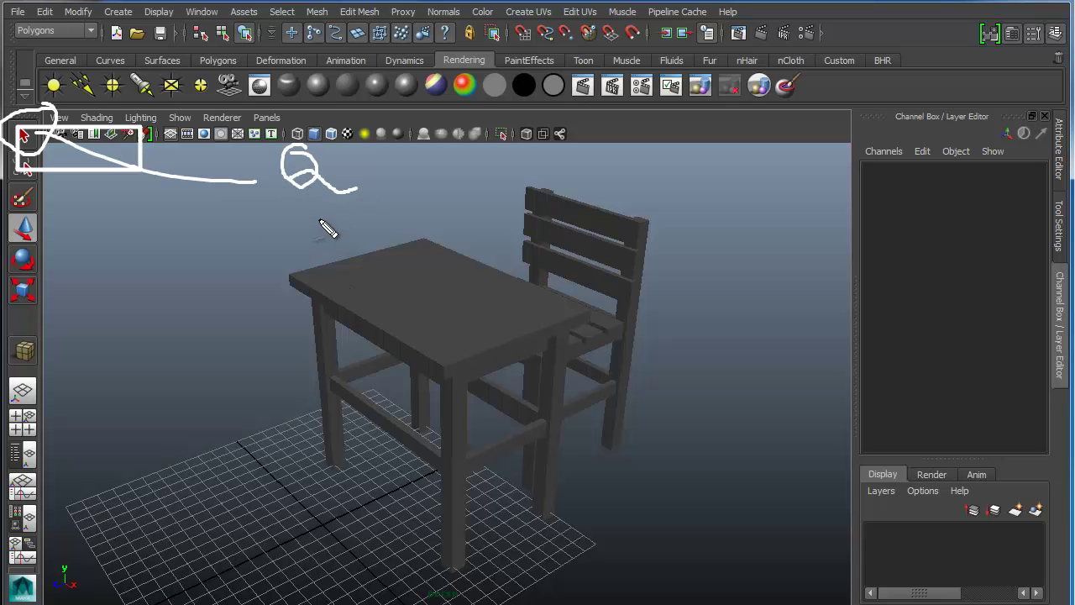
{"action": "mouse_move", "coordinate": [28, 235]}
{"action": "left_mouse_down"}
{"action": "mouse_move", "coordinate": [240, 278]}
{"action": "mouse_move", "coordinate": [357, 195]}
{"action": "left_mouse_up"}
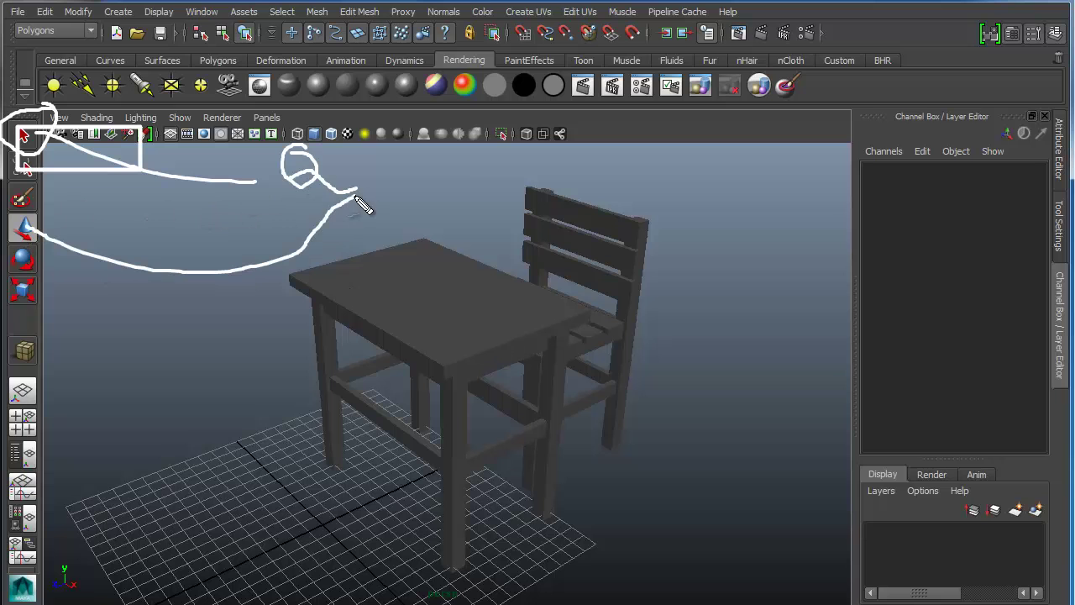
{"action": "mouse_move", "coordinate": [355, 138]}
{"action": "left_mouse_down"}
{"action": "mouse_move", "coordinate": [365, 180]}
{"action": "mouse_move", "coordinate": [391, 180]}
{"action": "mouse_move", "coordinate": [406, 137]}
{"action": "left_mouse_up"}
{"action": "mouse_move", "coordinate": [26, 266]}
{"action": "left_mouse_down"}
{"action": "mouse_move", "coordinate": [420, 233]}
{"action": "mouse_move", "coordinate": [443, 187]}
{"action": "left_mouse_up"}
{"action": "mouse_move", "coordinate": [443, 143]}
{"action": "left_mouse_down"}
{"action": "mouse_move", "coordinate": [475, 192]}
{"action": "mouse_move", "coordinate": [473, 164]}
{"action": "left_mouse_up"}
{"action": "mouse_move", "coordinate": [30, 292]}
{"action": "left_mouse_down"}
{"action": "mouse_move", "coordinate": [383, 314]}
{"action": "mouse_move", "coordinate": [540, 195]}
{"action": "left_mouse_up"}
{"action": "mouse_move", "coordinate": [532, 126]}
{"action": "left_mouse_down"}
{"action": "mouse_move", "coordinate": [527, 175]}
{"action": "mouse_move", "coordinate": [559, 123]}
{"action": "mouse_move", "coordinate": [570, 195]}
{"action": "left_mouse_up"}
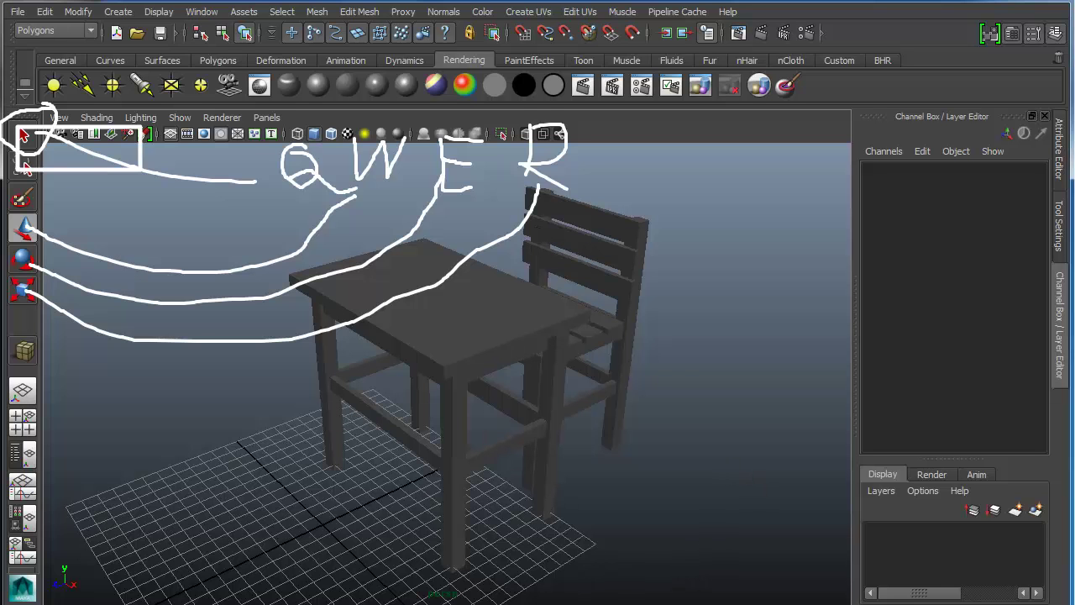
{"action": "mouse_move", "coordinate": [523, 312]}
{"action": "left_mouse_down"}
{"action": "mouse_move", "coordinate": [523, 370]}
{"action": "mouse_move", "coordinate": [571, 370]}
{"action": "left_mouse_up"}
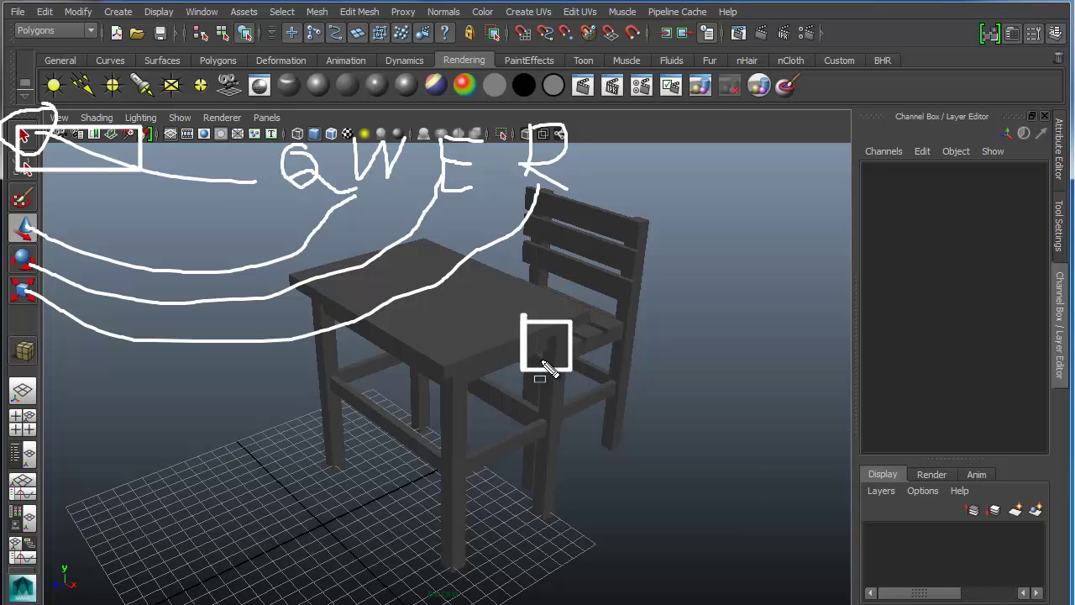
{"action": "left_click_drag", "start_coordinate": [585, 322], "coordinate": [634, 370]}
{"action": "mouse_move", "coordinate": [652, 317]}
{"action": "left_mouse_down"}
{"action": "mouse_move", "coordinate": [652, 353]}
{"action": "mouse_move", "coordinate": [704, 370]}
{"action": "left_mouse_up"}
{"action": "mouse_move", "coordinate": [721, 317]}
{"action": "left_mouse_down"}
{"action": "mouse_move", "coordinate": [744, 363]}
{"action": "mouse_move", "coordinate": [773, 376]}
{"action": "left_mouse_up"}
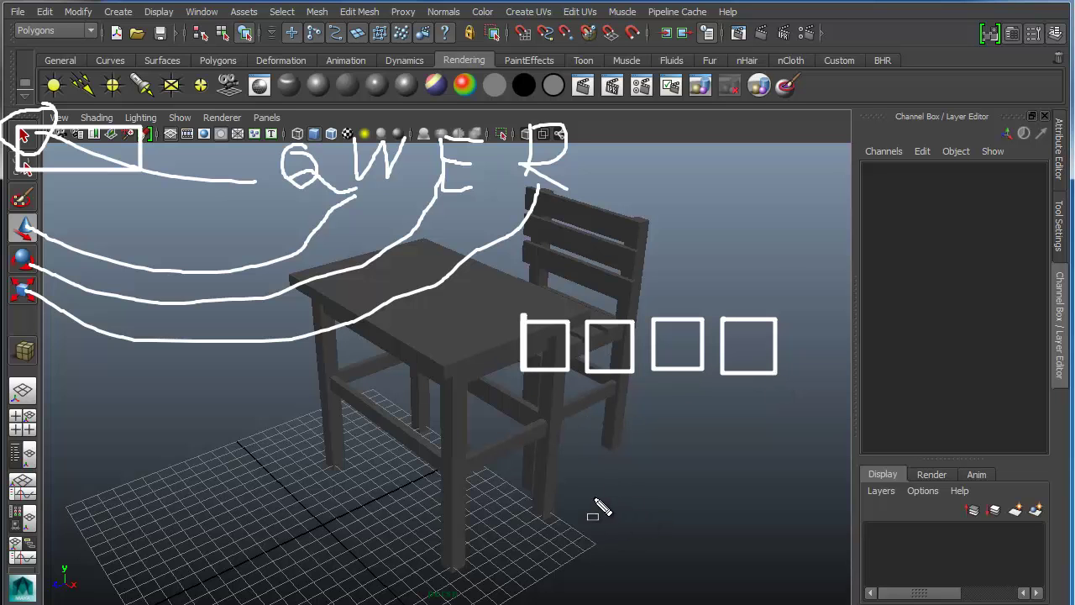
{"action": "mouse_move", "coordinate": [589, 503]}
{"action": "left_mouse_down"}
{"action": "mouse_move", "coordinate": [681, 540]}
{"action": "mouse_move", "coordinate": [944, 571]}
{"action": "mouse_move", "coordinate": [941, 556]}
{"action": "left_mouse_up"}
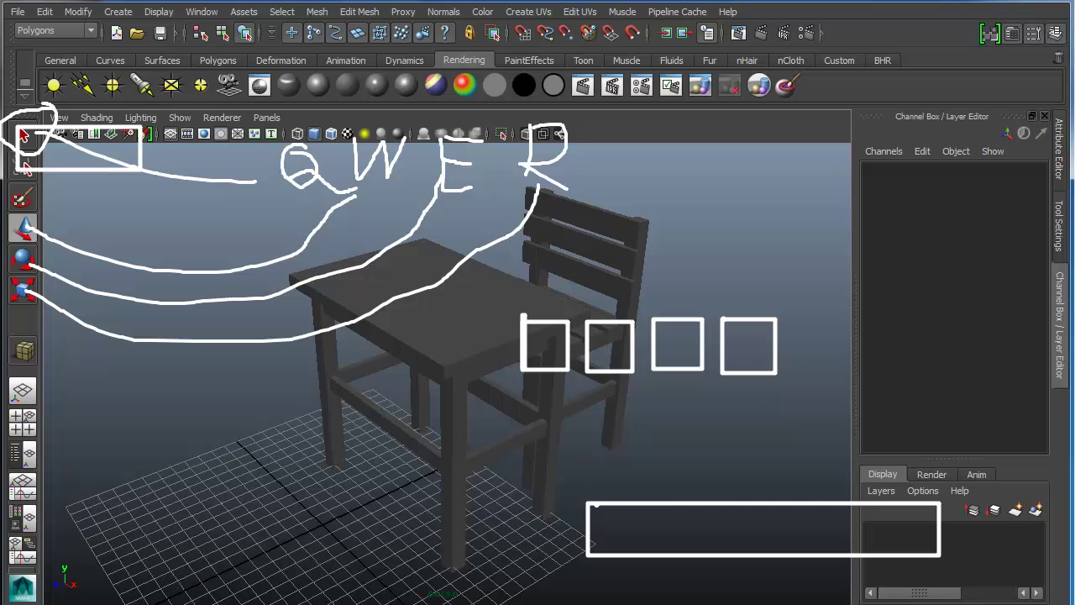
{"action": "mouse_move", "coordinate": [550, 334]}
{"action": "left_mouse_down"}
{"action": "mouse_move", "coordinate": [547, 360]}
{"action": "mouse_move", "coordinate": [557, 361]}
{"action": "mouse_move", "coordinate": [600, 339]}
{"action": "mouse_move", "coordinate": [679, 348]}
{"action": "mouse_move", "coordinate": [677, 361]}
{"action": "mouse_move", "coordinate": [690, 353]}
{"action": "mouse_move", "coordinate": [751, 364]}
{"action": "left_mouse_up"}
{"action": "mouse_move", "coordinate": [761, 519]}
{"action": "left_mouse_down"}
{"action": "mouse_move", "coordinate": [733, 546]}
{"action": "mouse_move", "coordinate": [828, 523]}
{"action": "mouse_move", "coordinate": [807, 527]}
{"action": "left_mouse_up"}
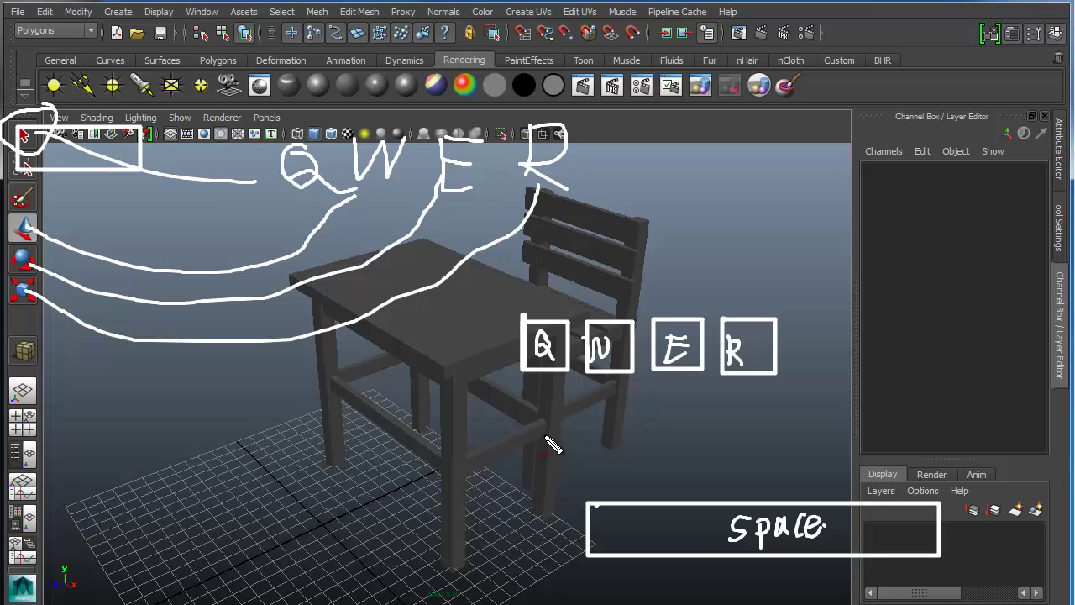
{"action": "mouse_move", "coordinate": [483, 423]}
{"action": "left_mouse_down"}
{"action": "mouse_move", "coordinate": [466, 363]}
{"action": "mouse_move", "coordinate": [538, 448]}
{"action": "mouse_move", "coordinate": [523, 408]}
{"action": "mouse_move", "coordinate": [530, 361]}
{"action": "mouse_move", "coordinate": [587, 441]}
{"action": "mouse_move", "coordinate": [636, 426]}
{"action": "mouse_move", "coordinate": [677, 356]}
{"action": "mouse_move", "coordinate": [703, 432]}
{"action": "mouse_move", "coordinate": [705, 413]}
{"action": "left_mouse_up"}
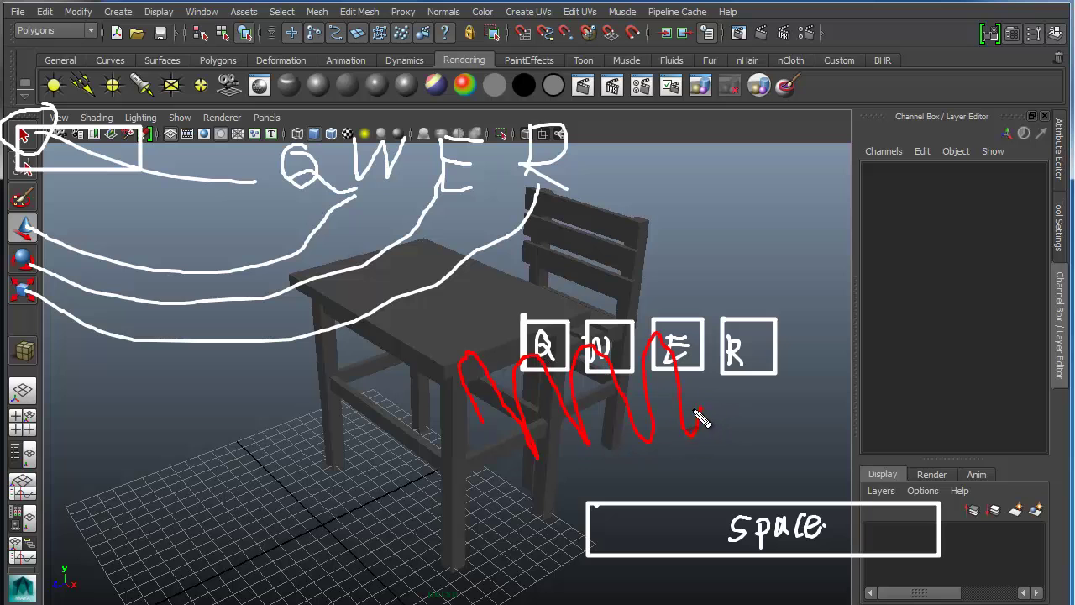
{"action": "mouse_move", "coordinate": [683, 433]}
{"action": "left_mouse_down"}
{"action": "mouse_move", "coordinate": [730, 514]}
{"action": "mouse_move", "coordinate": [822, 507]}
{"action": "mouse_move", "coordinate": [760, 574]}
{"action": "left_mouse_up"}
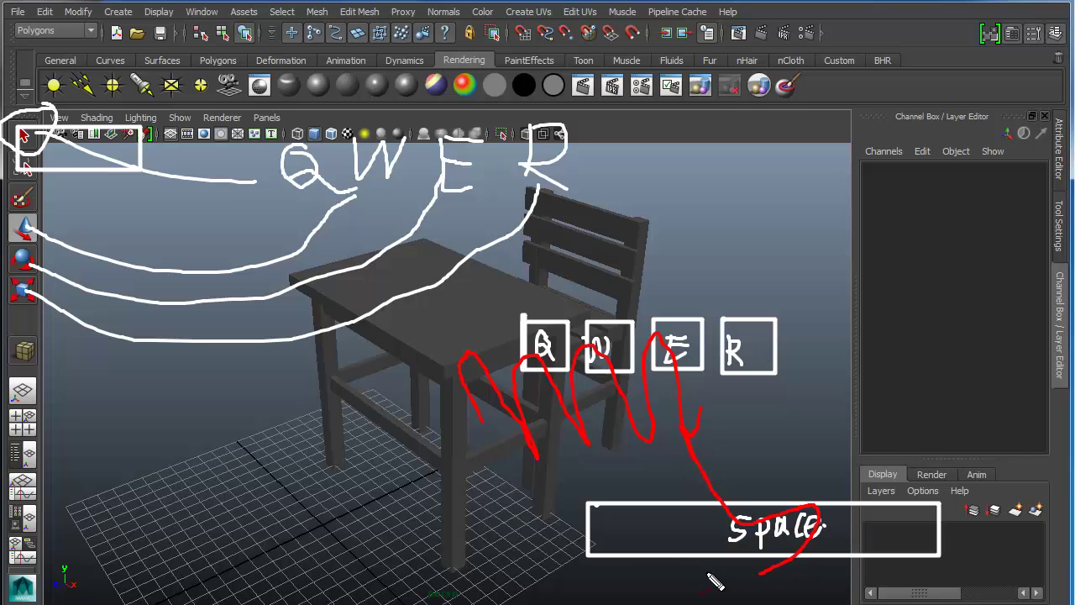
{"action": "left_click_drag", "start_coordinate": [462, 361], "coordinate": [580, 603]}
{"action": "left_click_drag", "start_coordinate": [731, 584], "coordinate": [721, 604]}
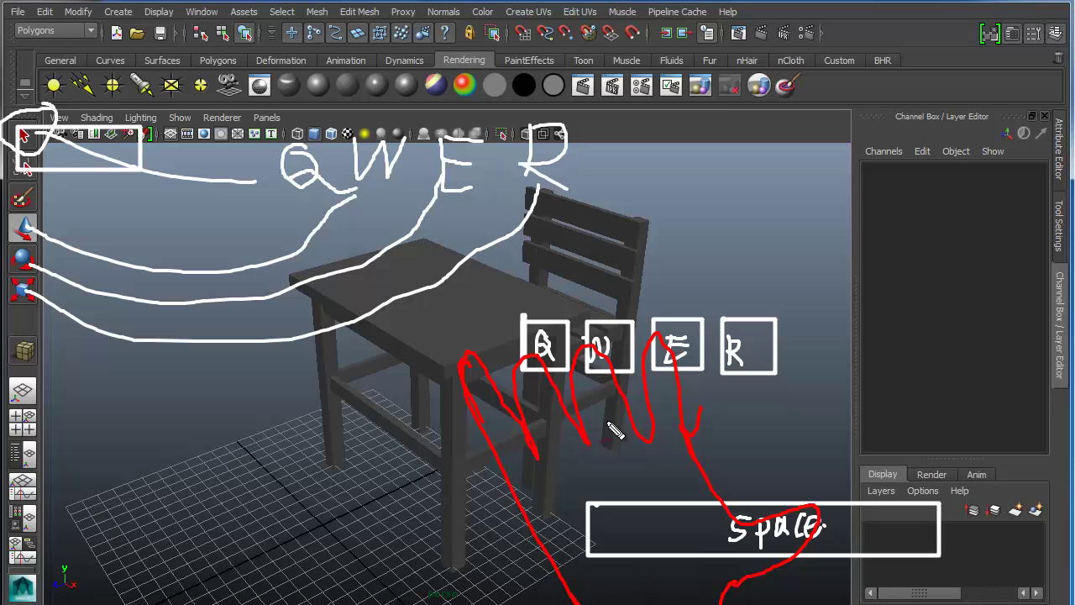
{"action": "mouse_move", "coordinate": [464, 378]}
{"action": "left_mouse_down"}
{"action": "mouse_move", "coordinate": [546, 367]}
{"action": "mouse_move", "coordinate": [592, 430]}
{"action": "mouse_move", "coordinate": [534, 362]}
{"action": "mouse_move", "coordinate": [598, 354]}
{"action": "mouse_move", "coordinate": [648, 431]}
{"action": "mouse_move", "coordinate": [682, 402]}
{"action": "mouse_move", "coordinate": [654, 353]}
{"action": "mouse_move", "coordinate": [640, 360]}
{"action": "left_mouse_up"}
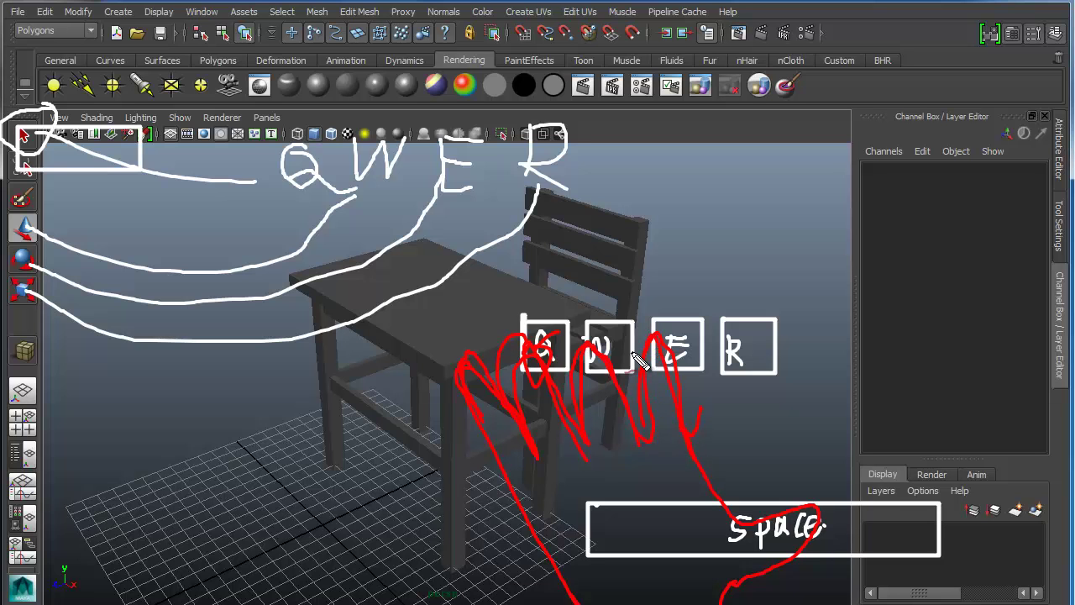
{"action": "mouse_move", "coordinate": [663, 332]}
{"action": "left_mouse_down"}
{"action": "mouse_move", "coordinate": [728, 282]}
{"action": "mouse_move", "coordinate": [708, 288]}
{"action": "left_mouse_up"}
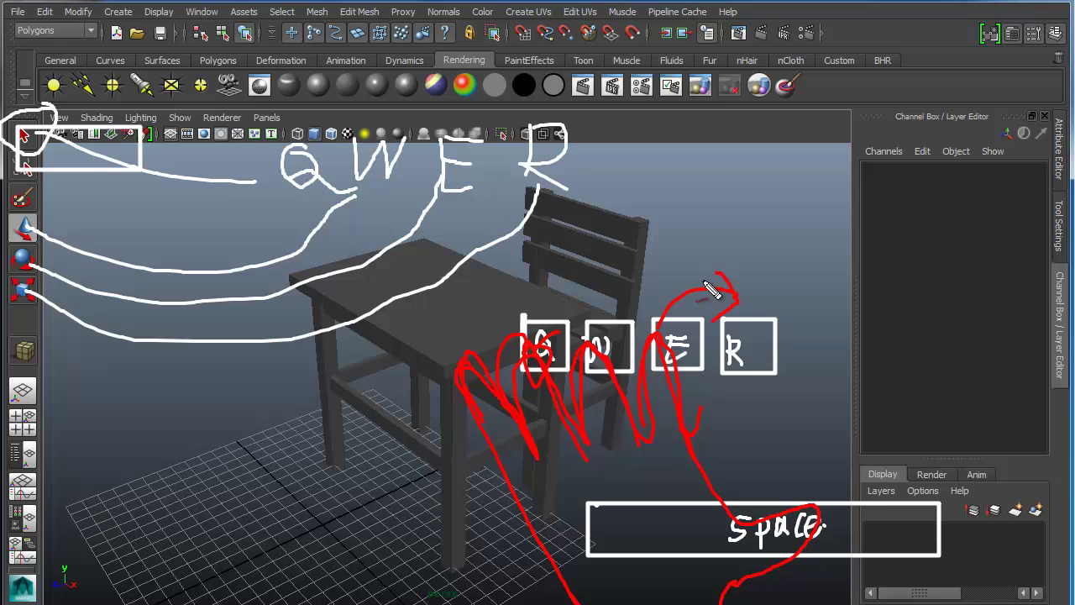
{"action": "key", "text": "Escape"}
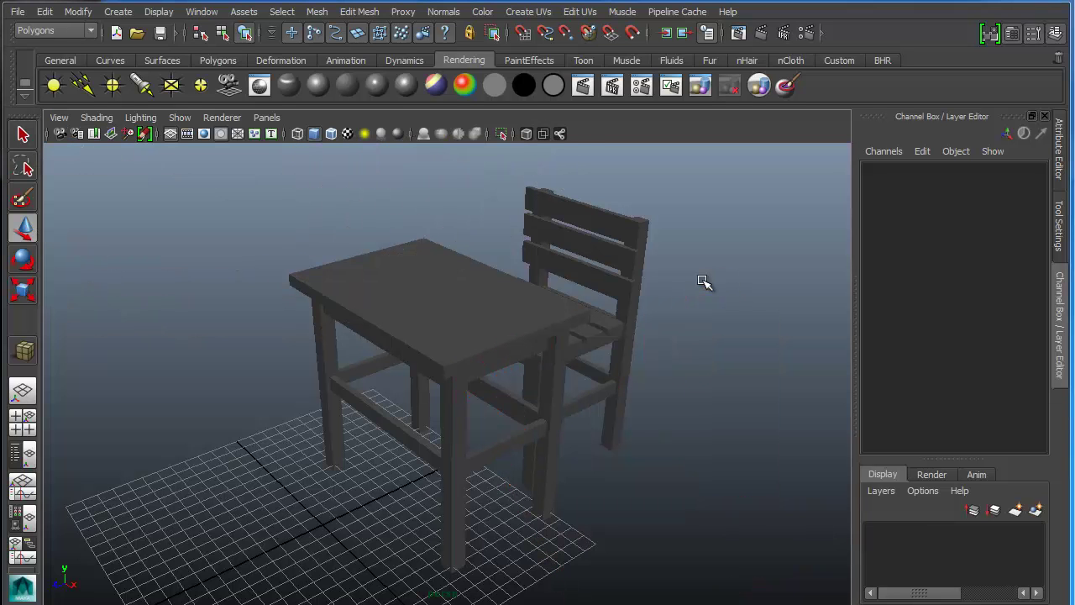